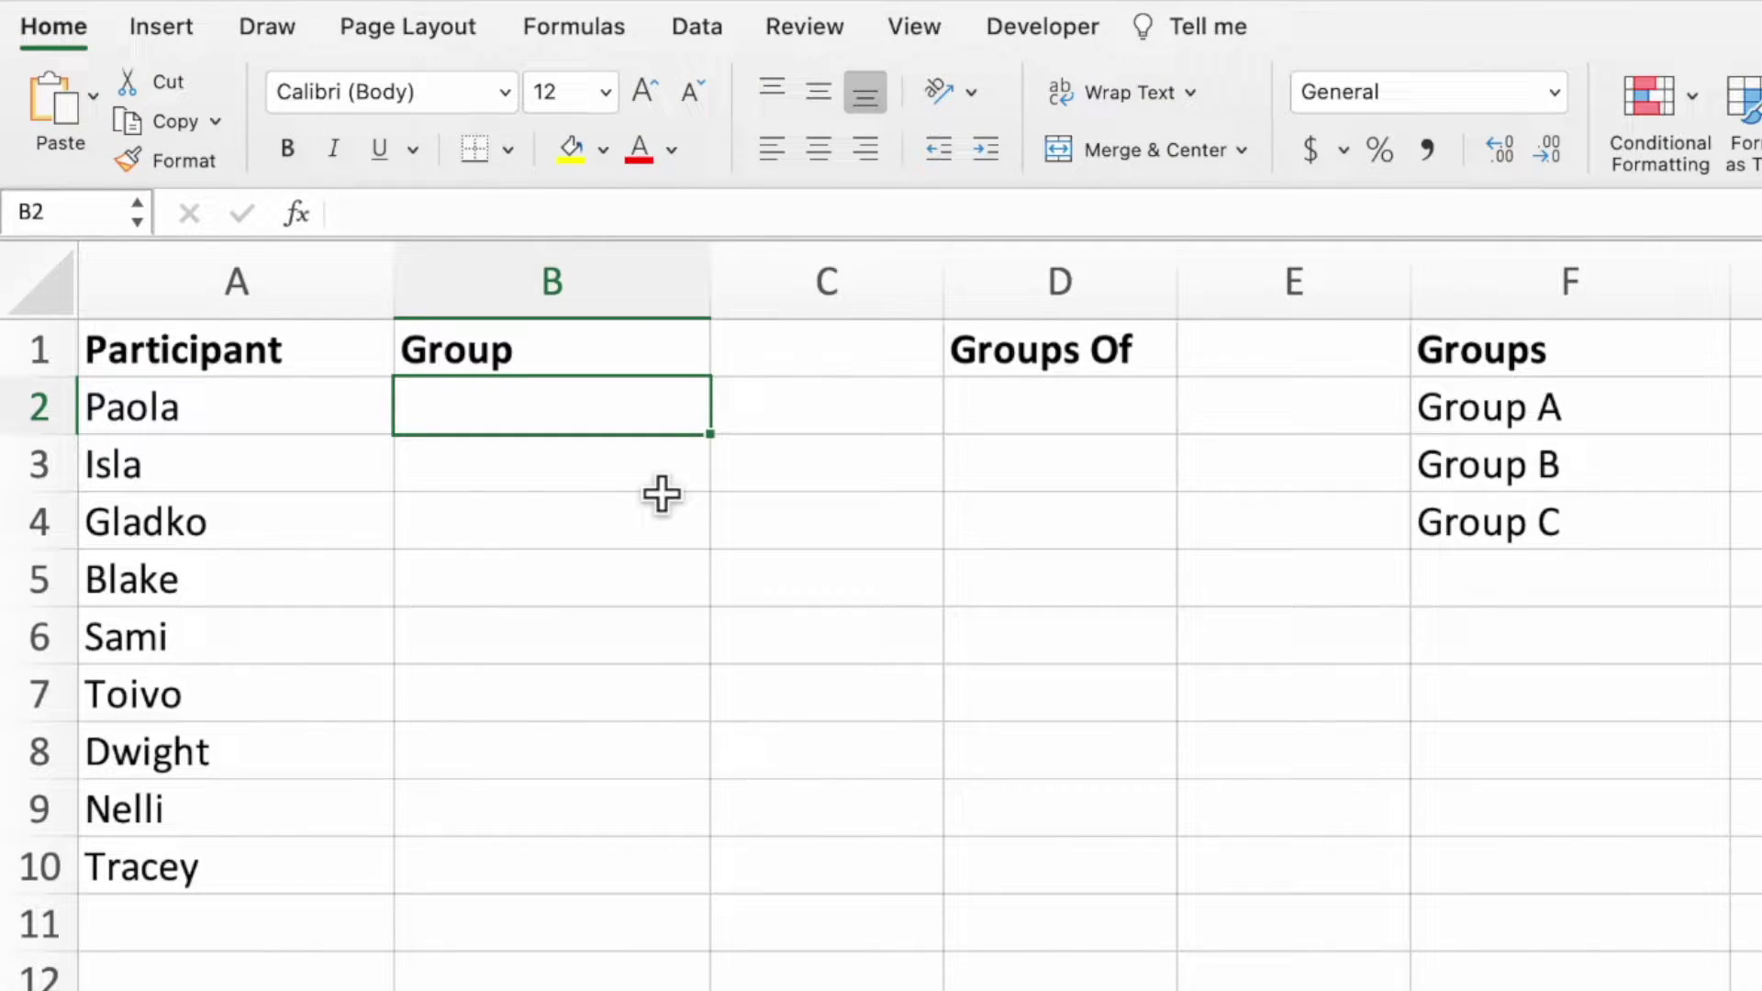
Step: Enter =SORTBY(SEQUENCE(9),RANDARRAY(9)) in B2 to spill a random order of 1–9
text(=SORTBY)
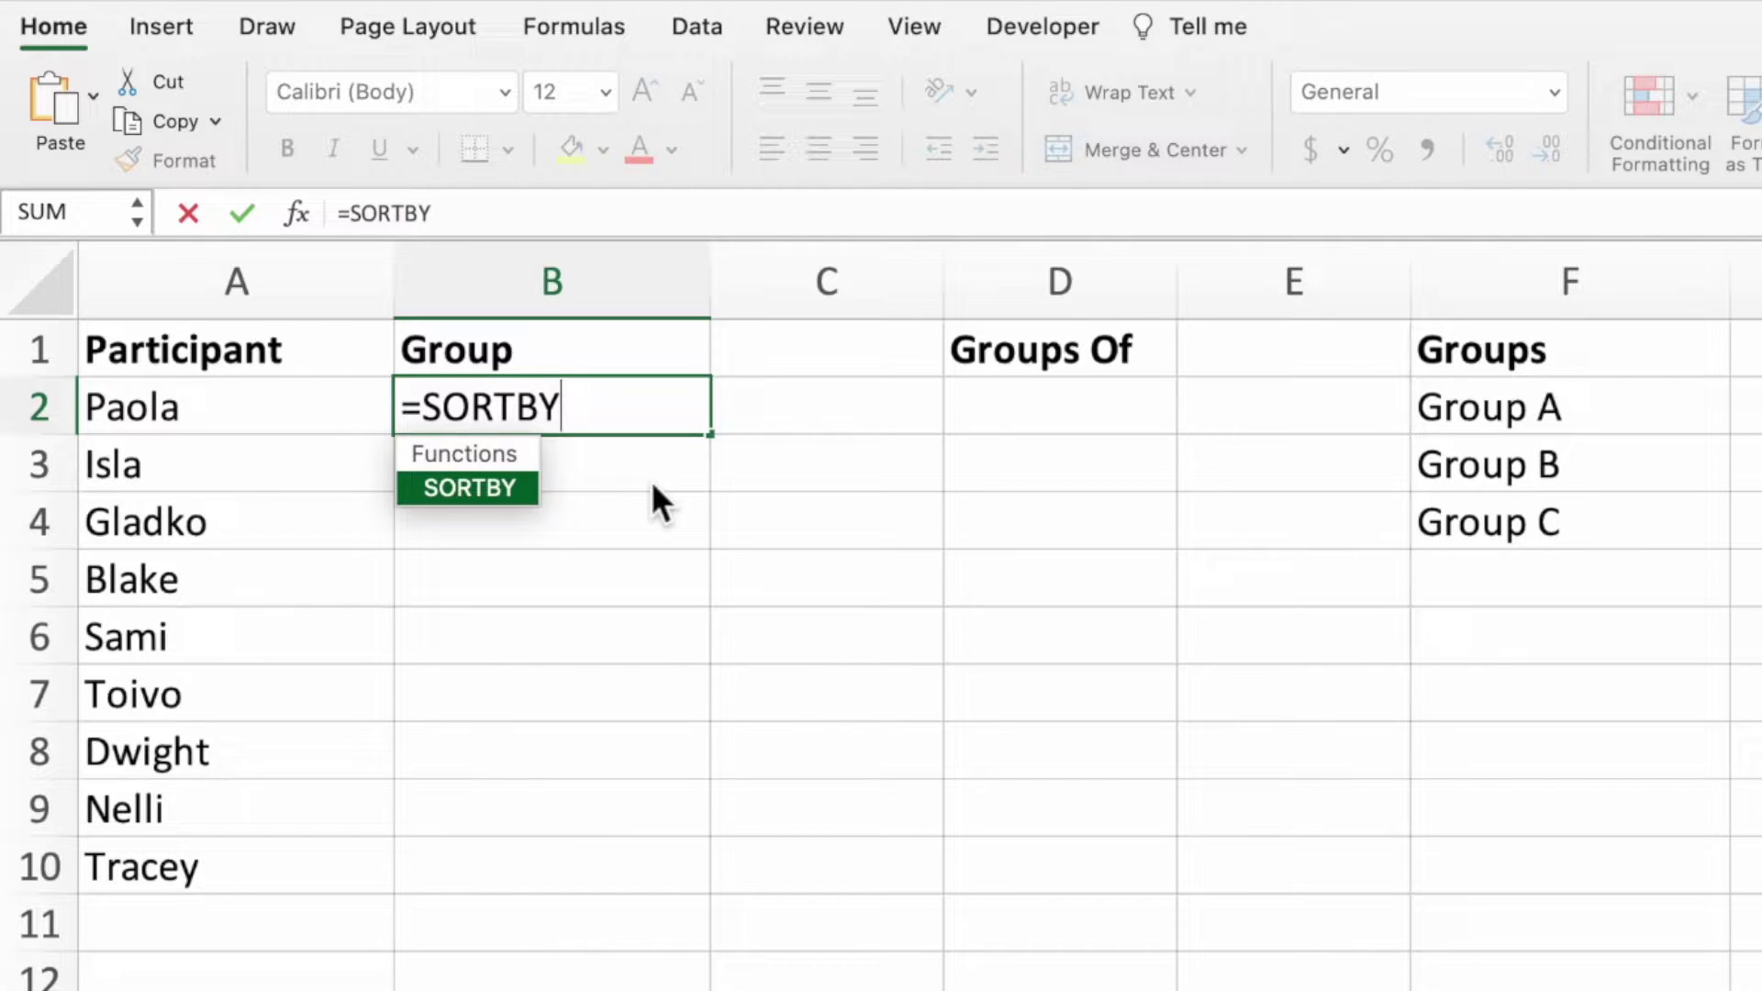
text(()
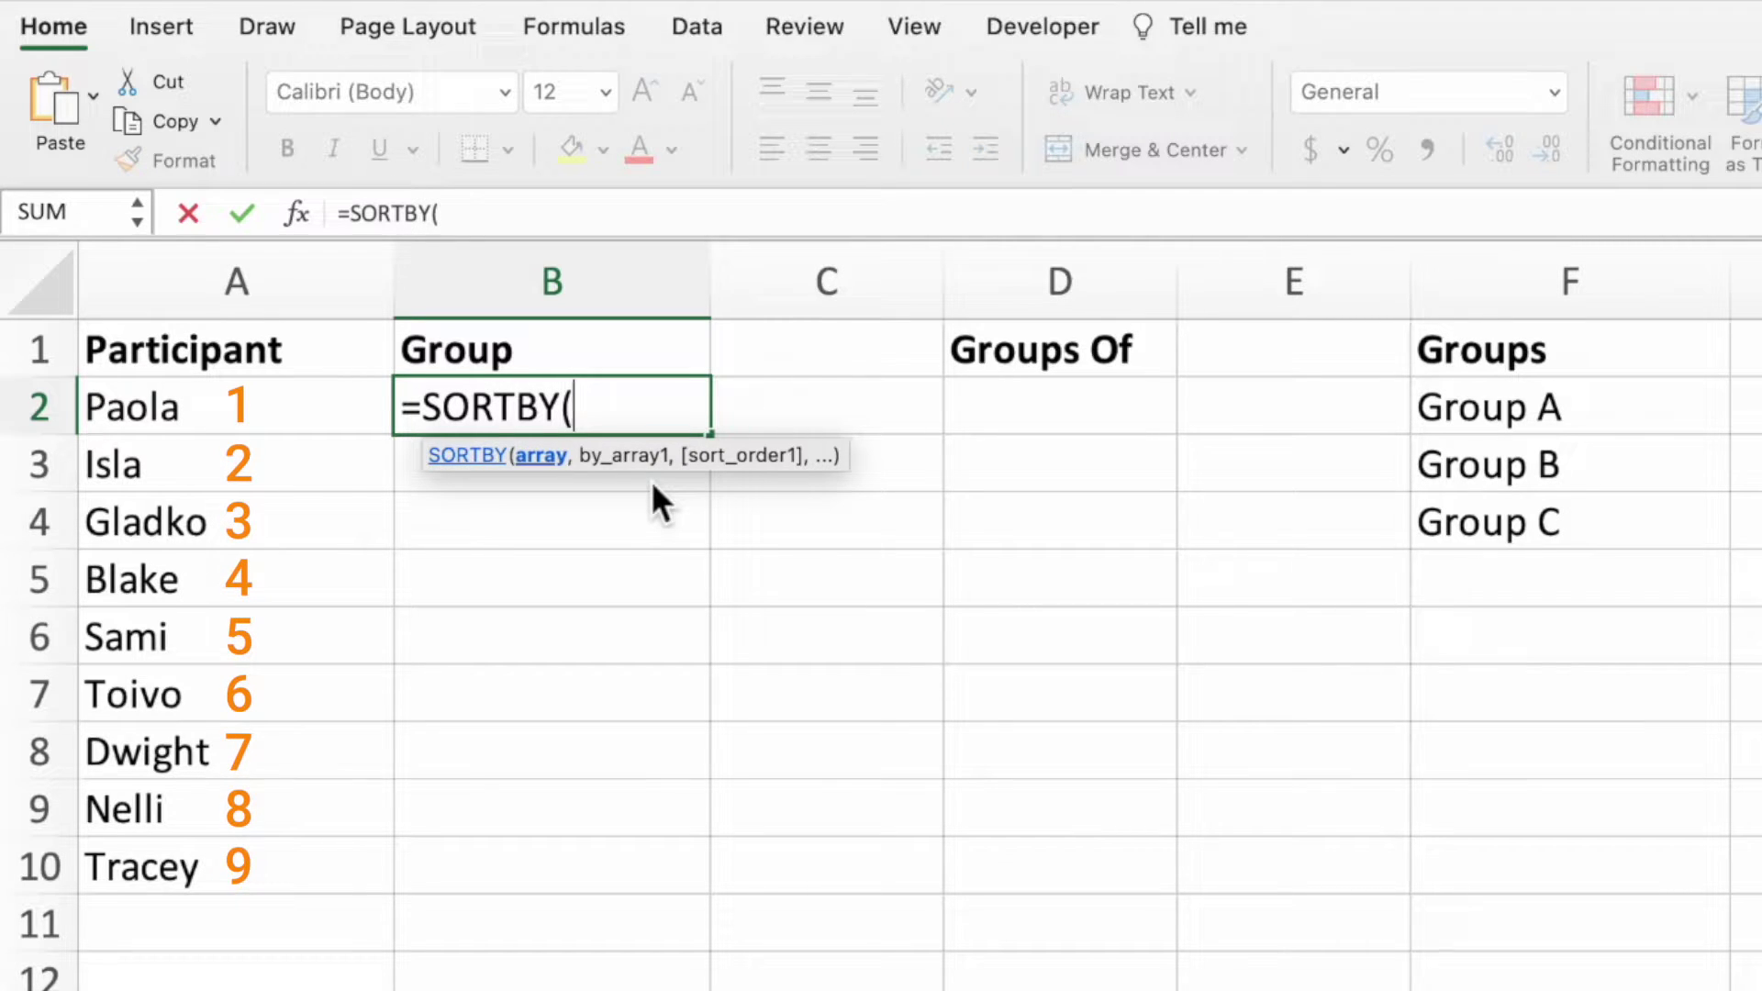
text(SEQU)
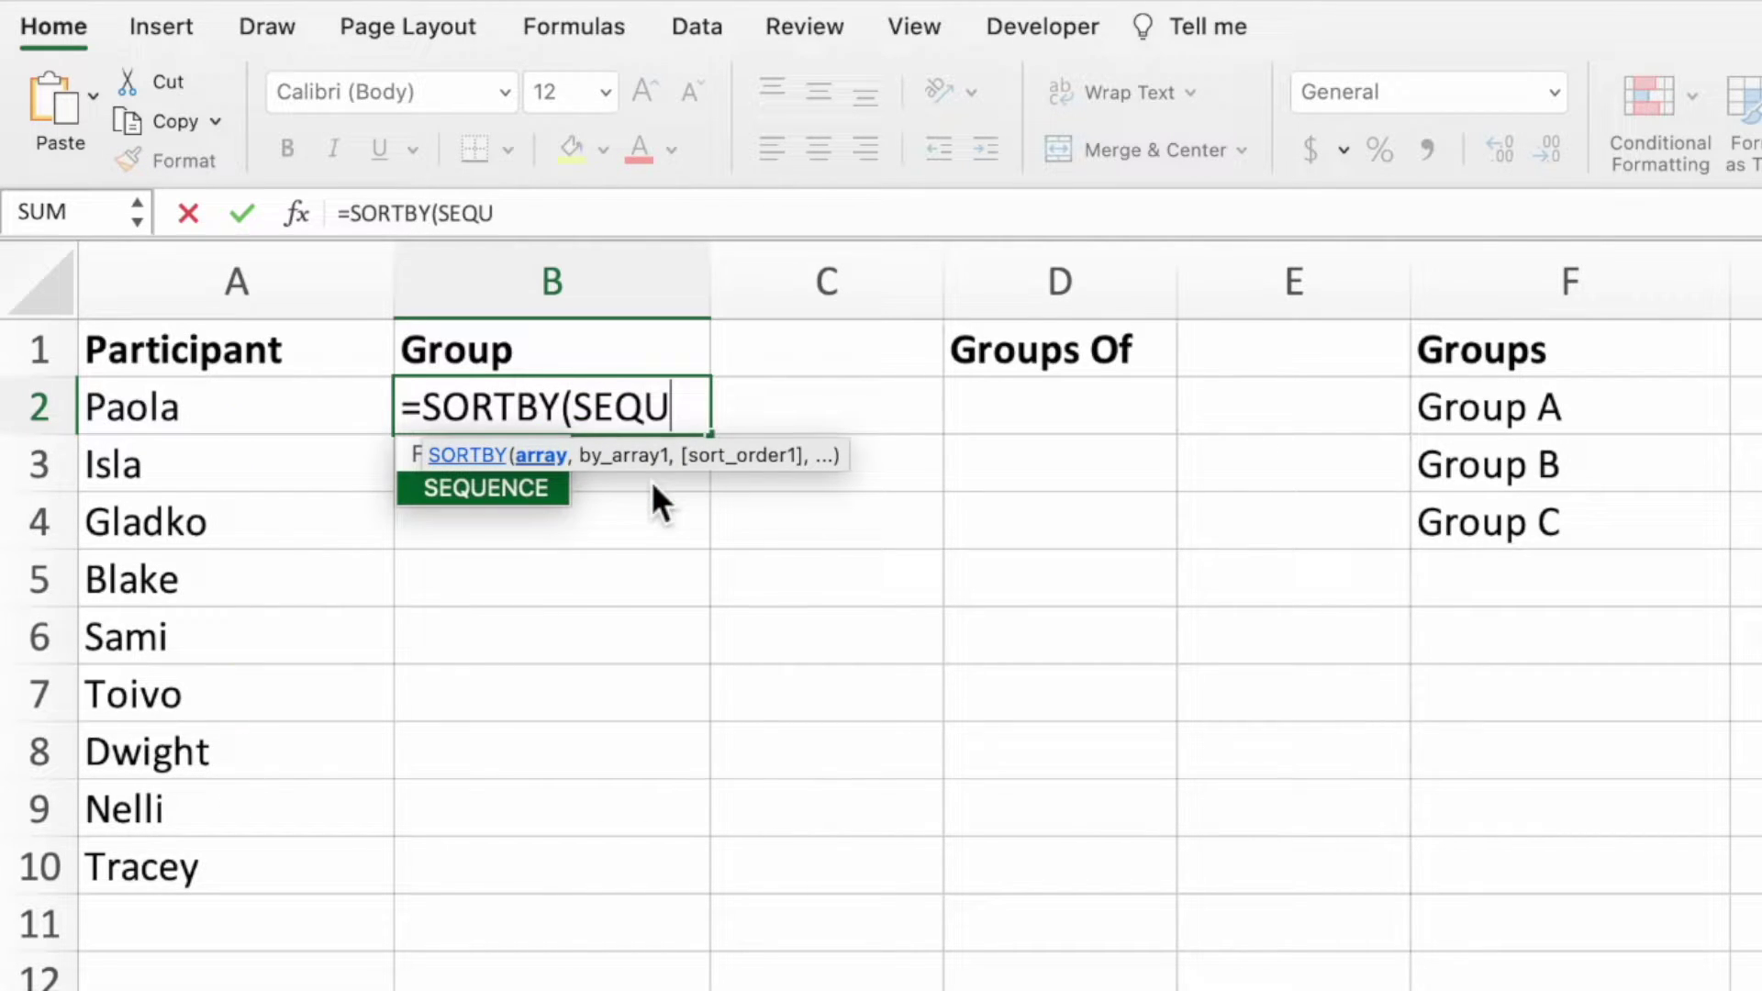
text(ENCE()
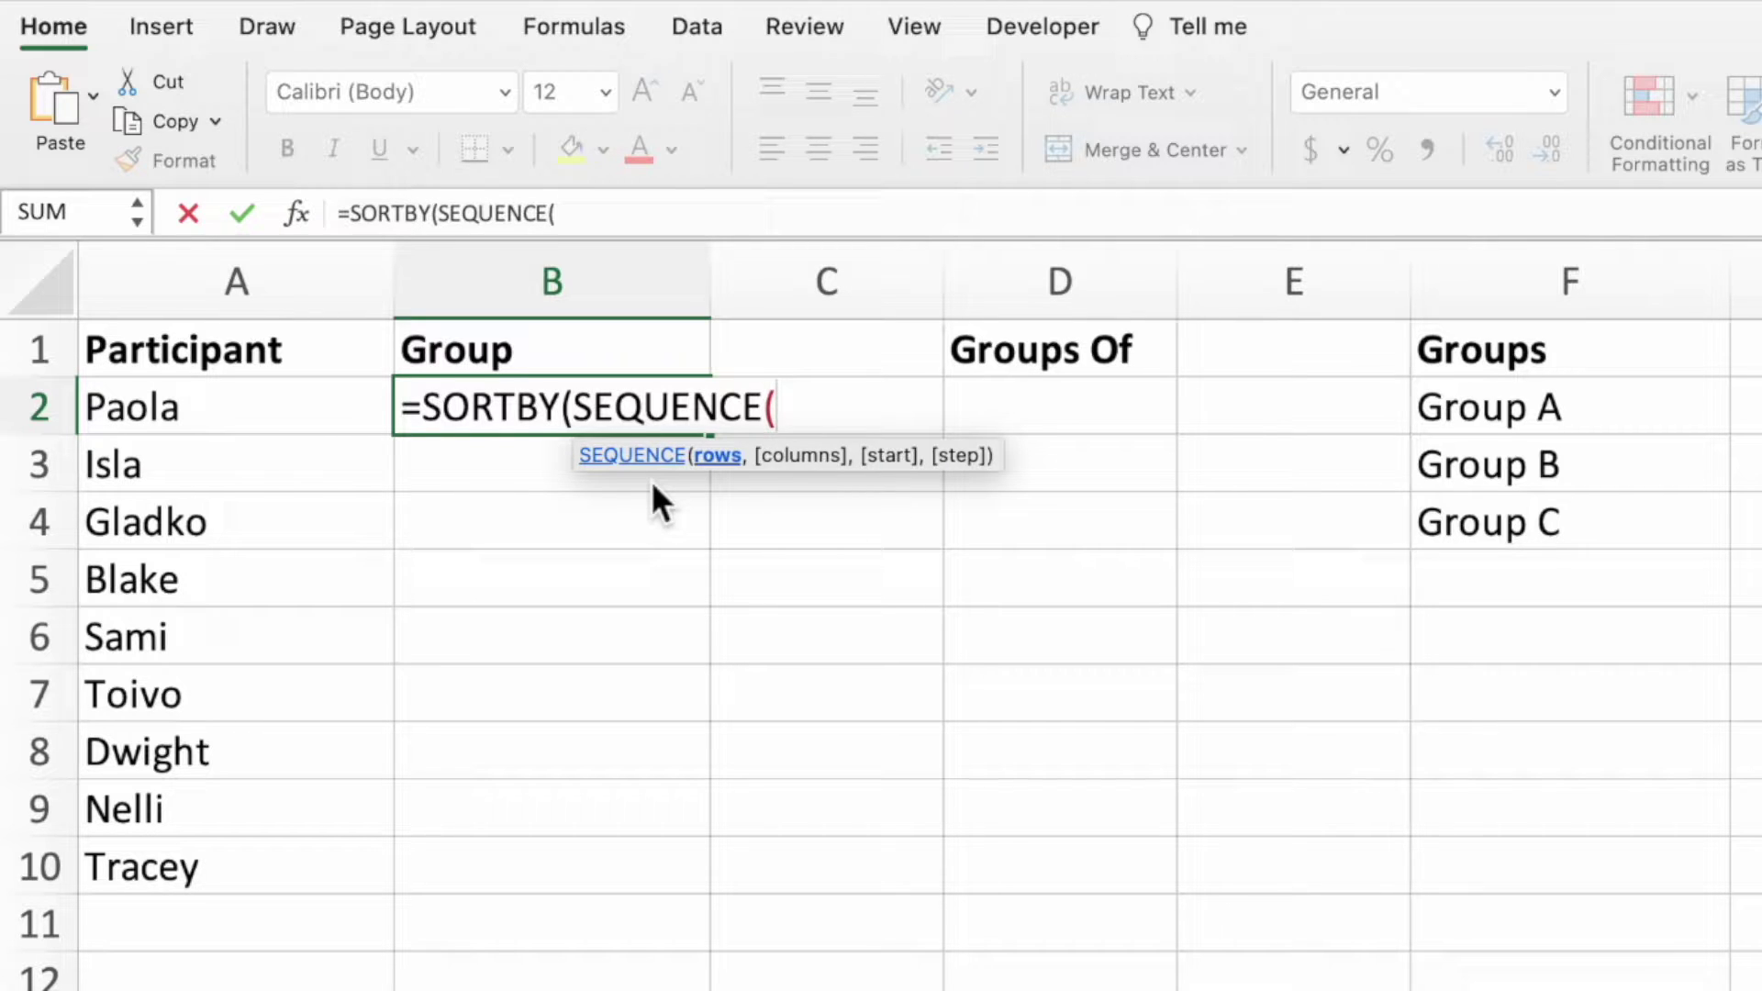
text(9))
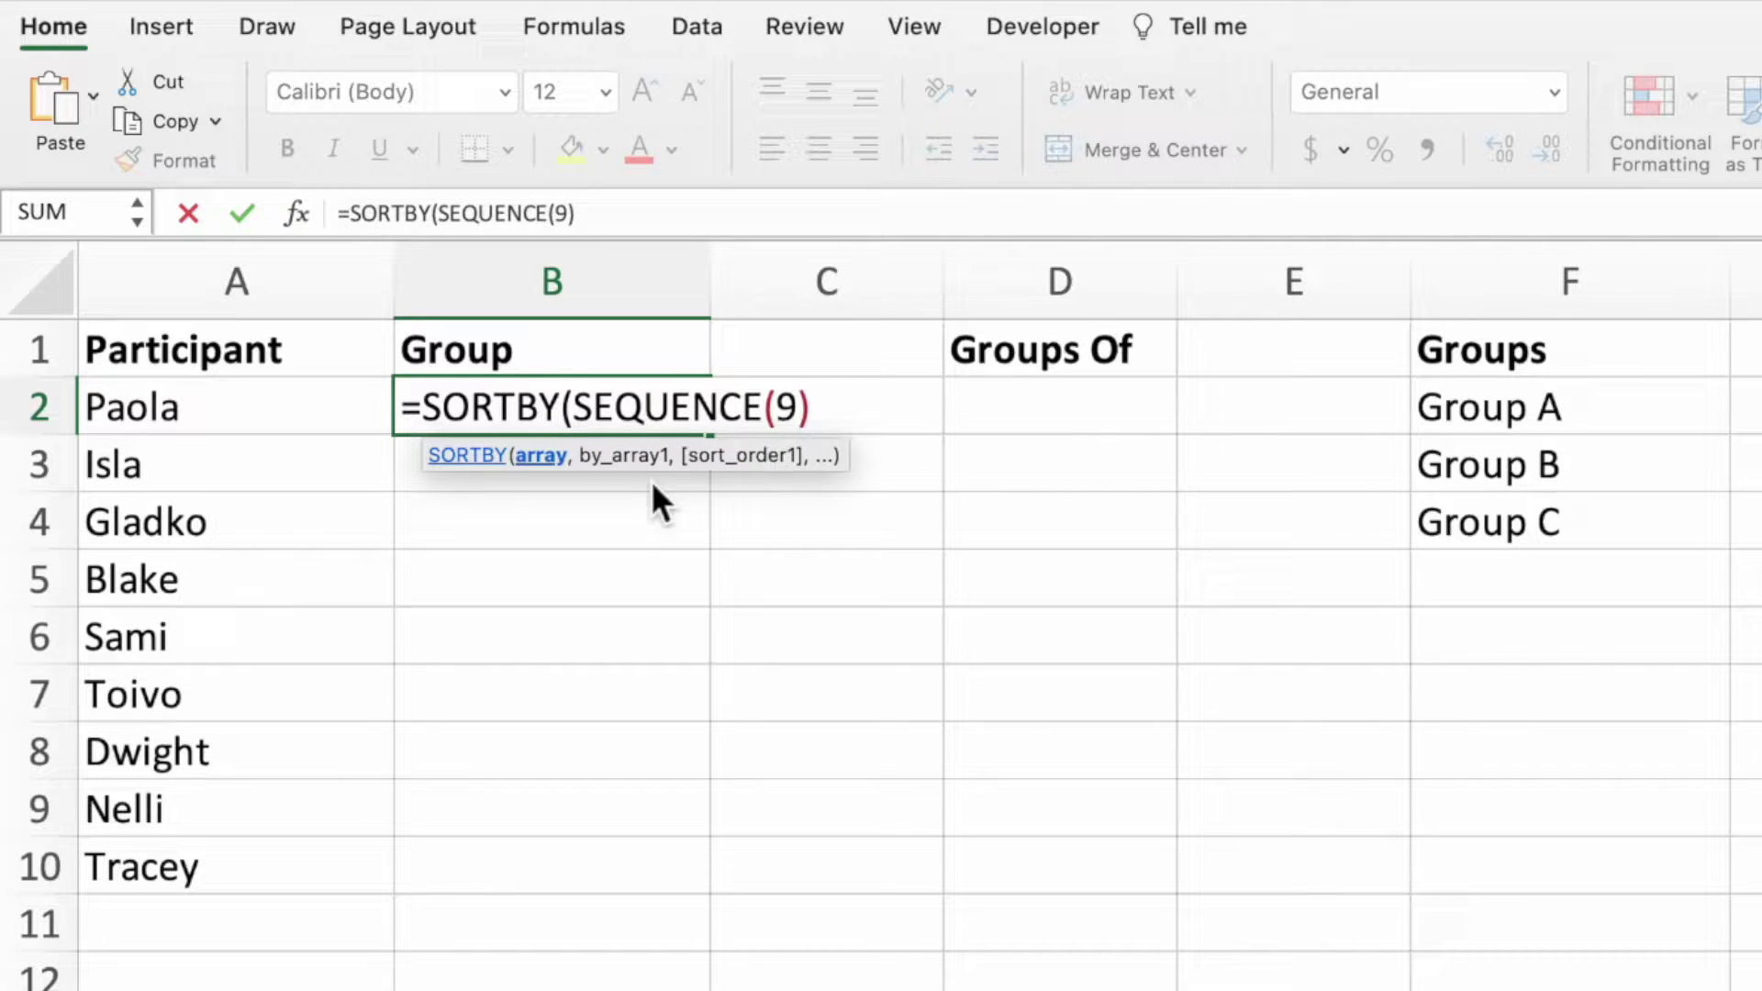
text(,)
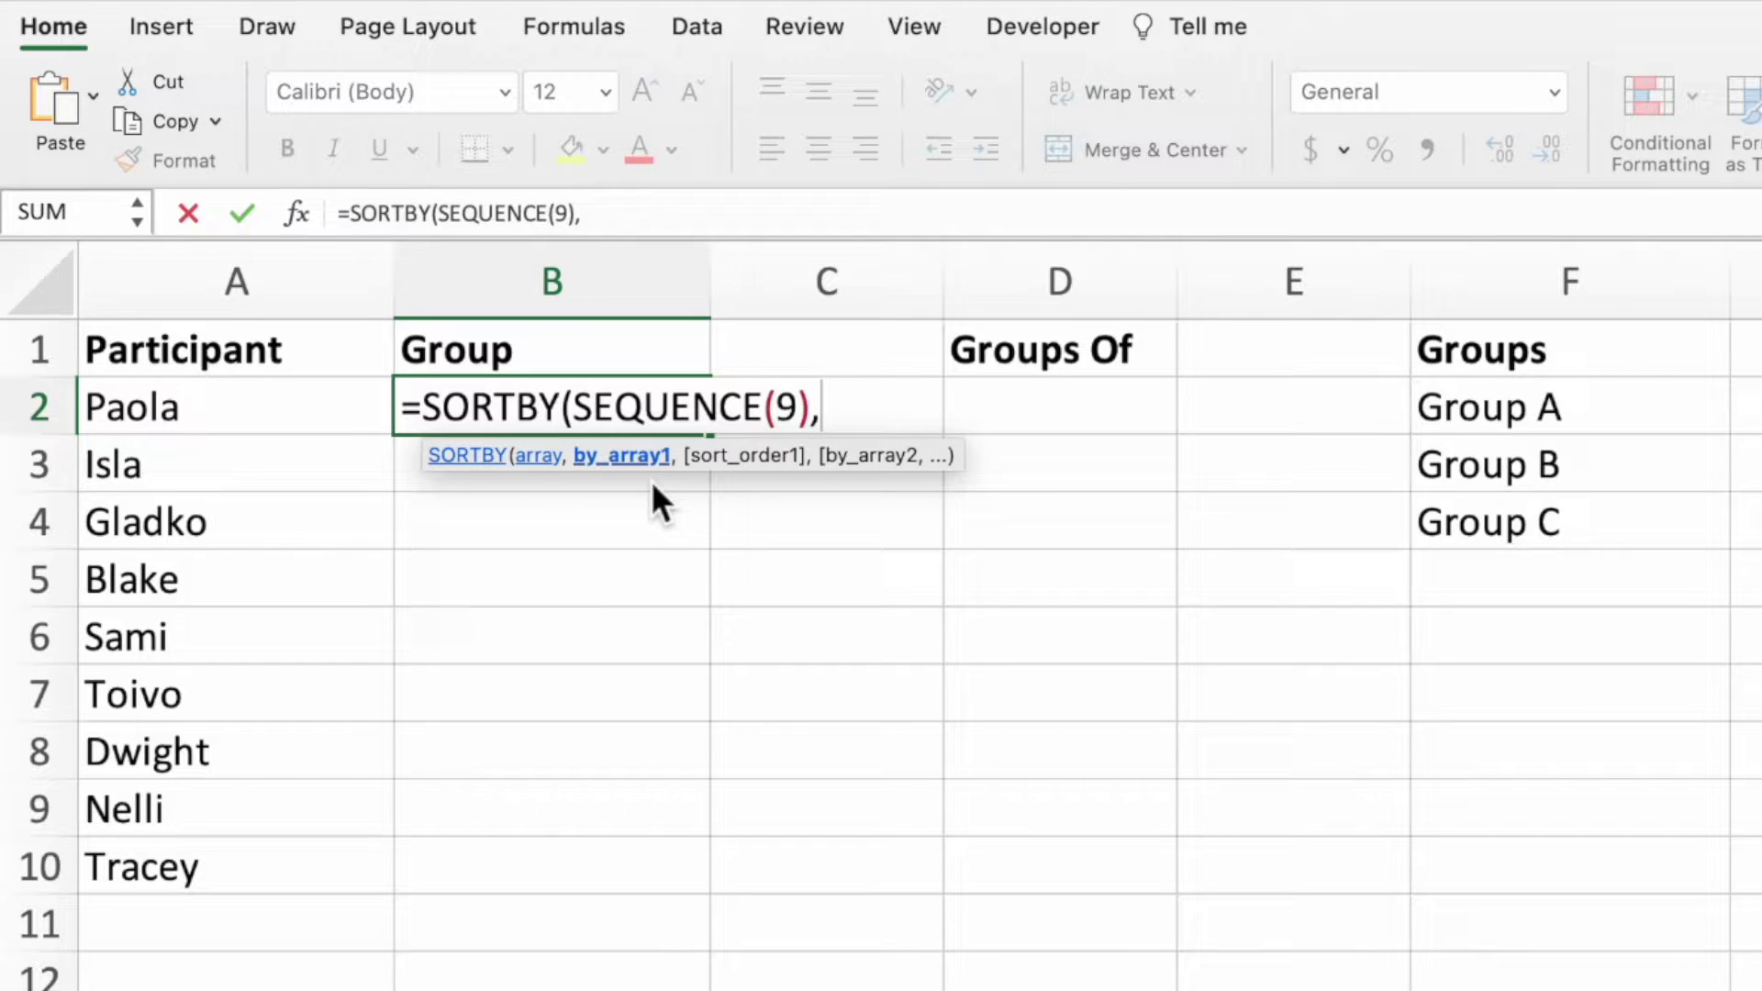
text(RA)
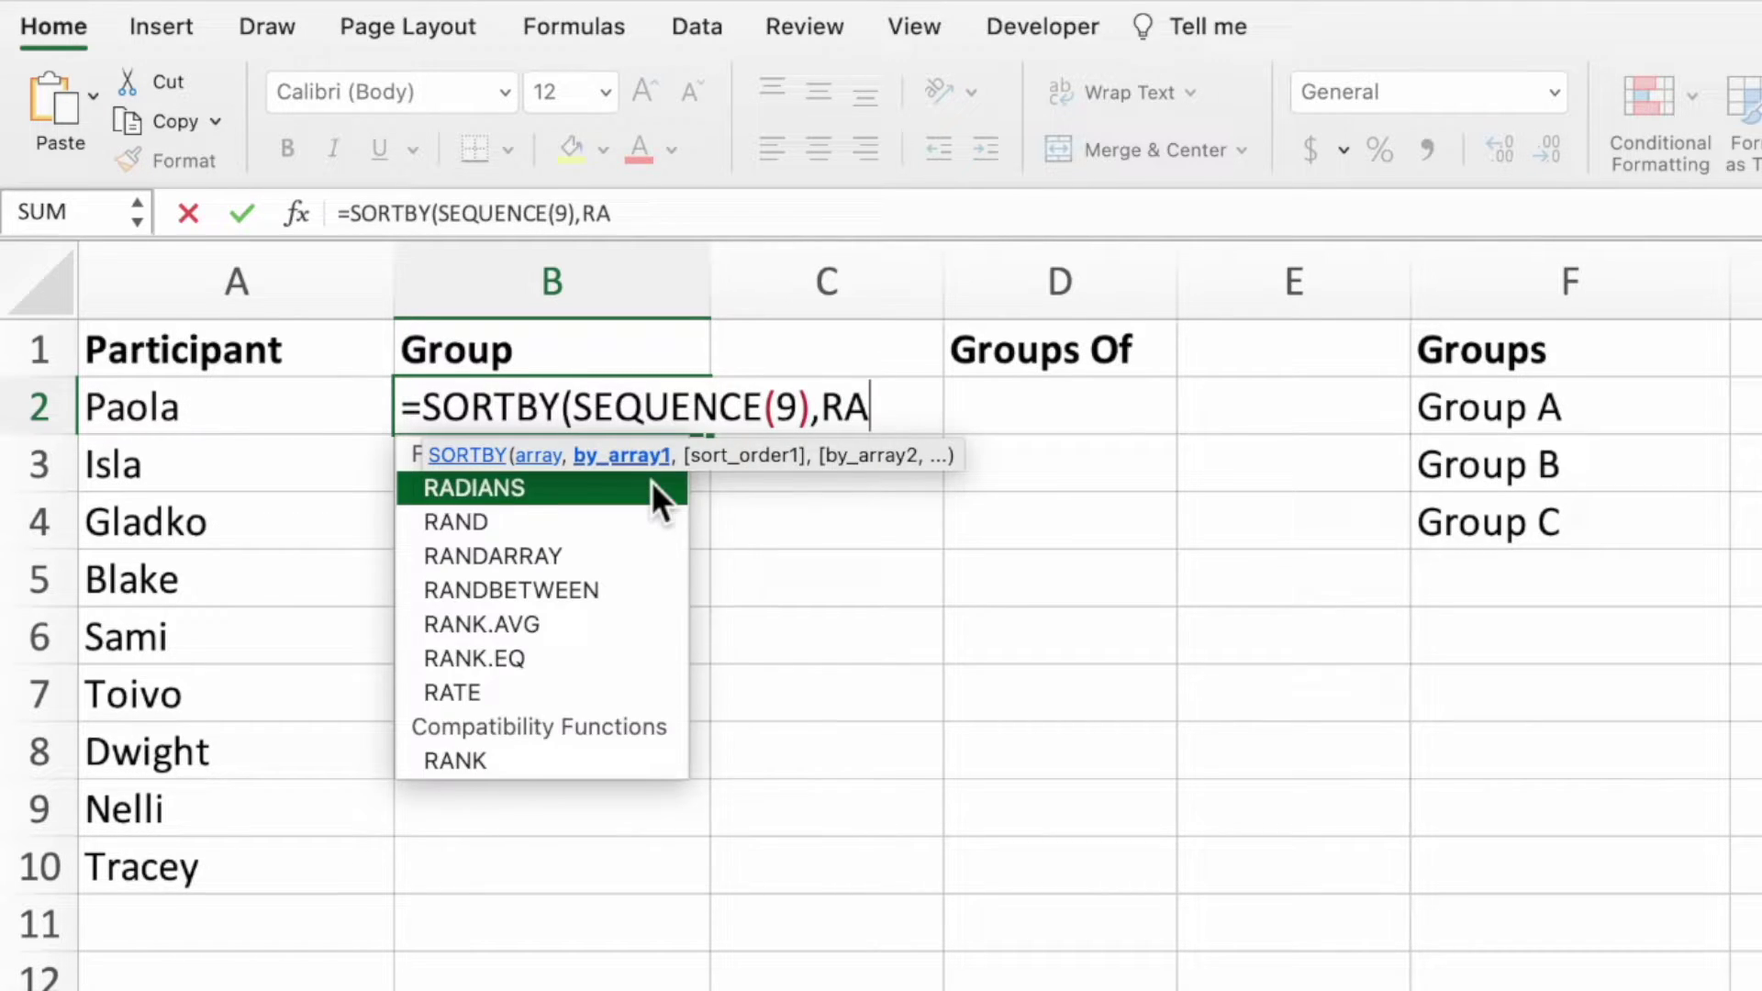
text(NDARRAY()
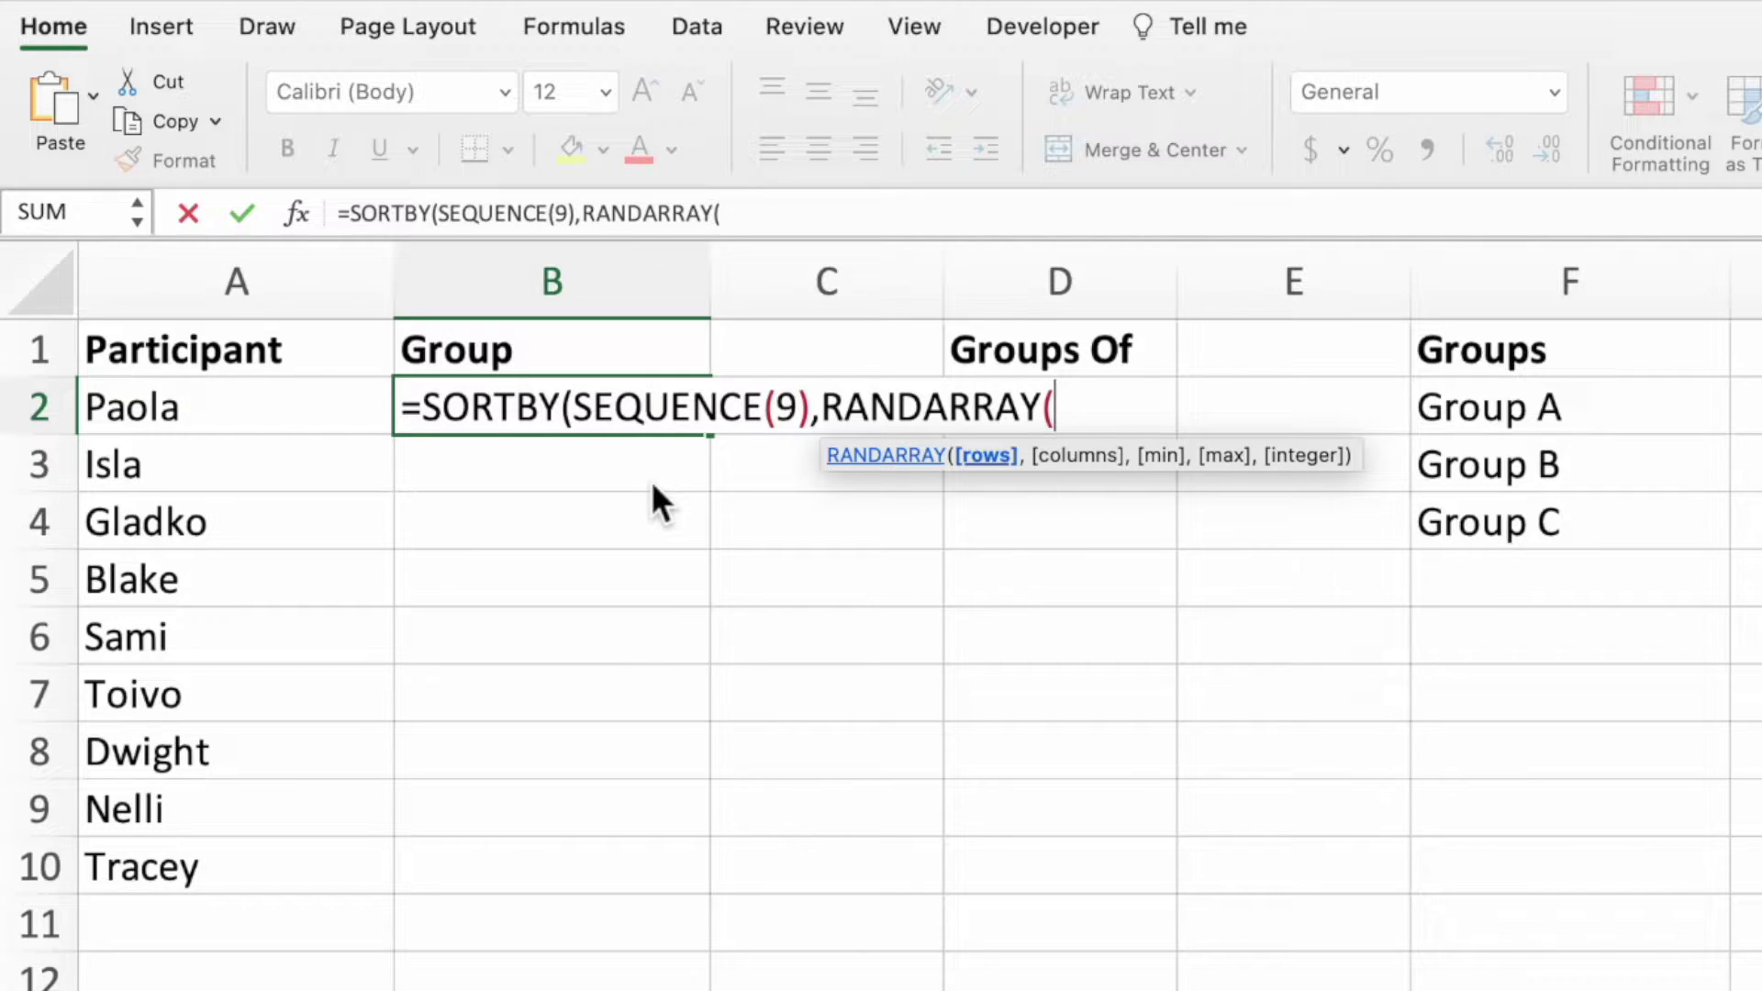
text(9))
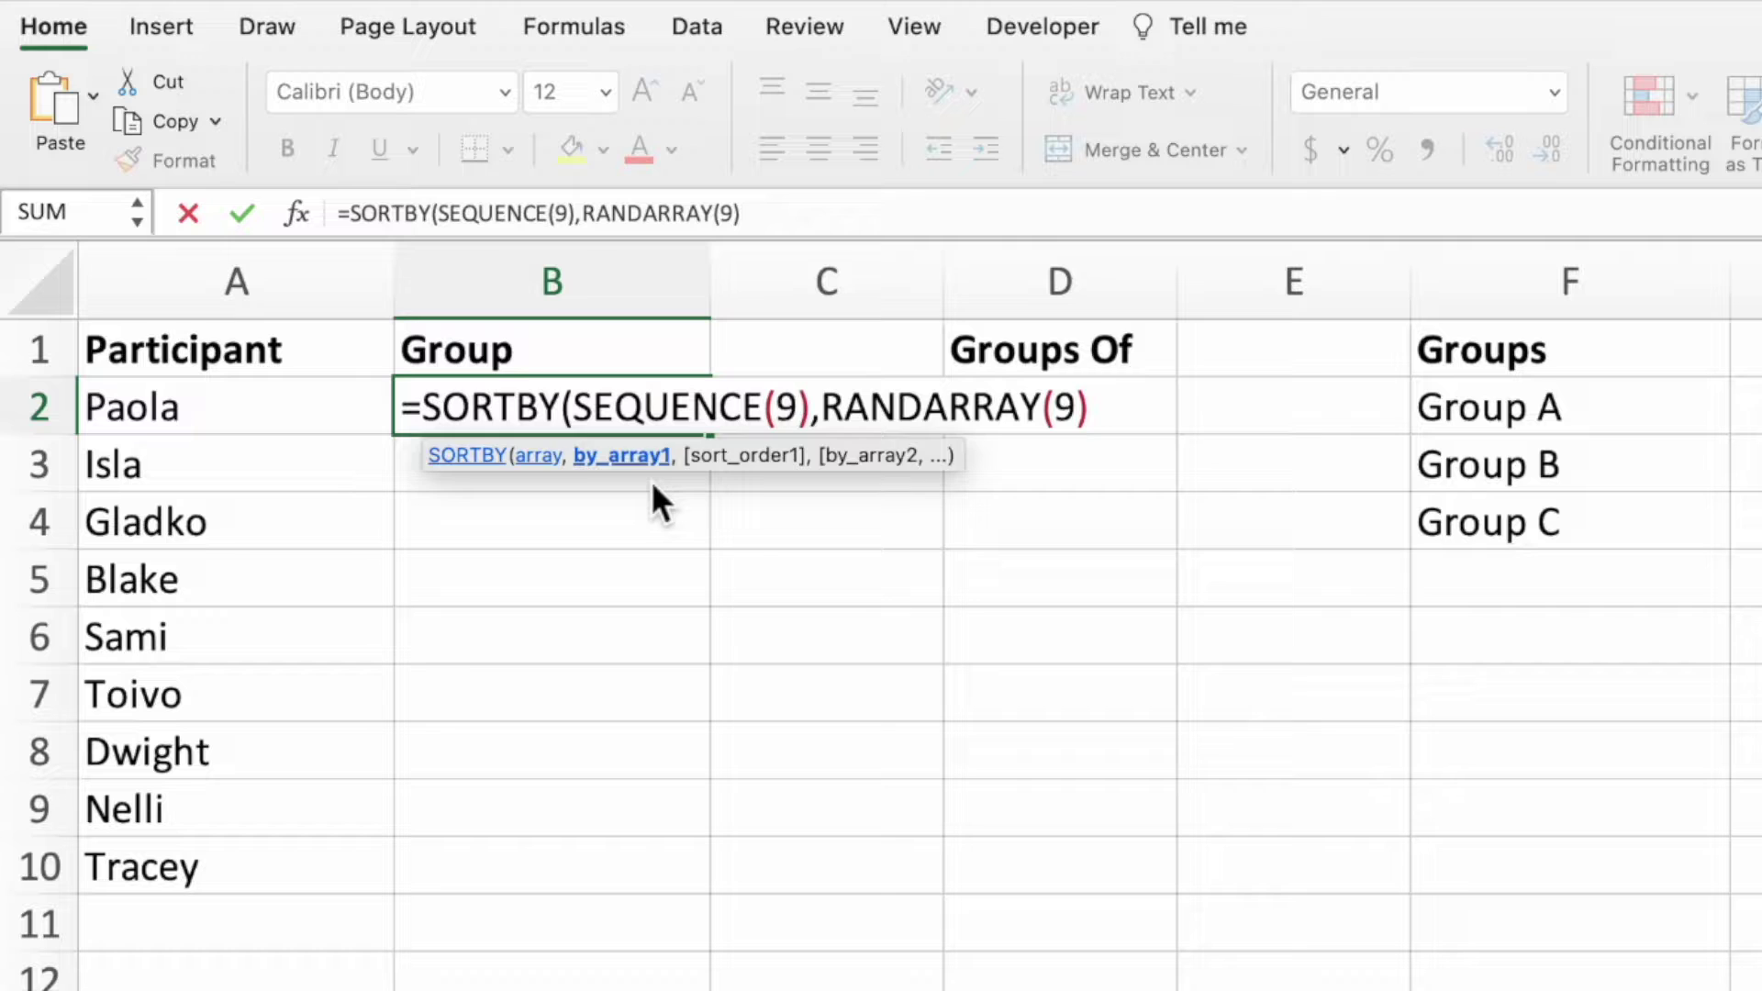
text())
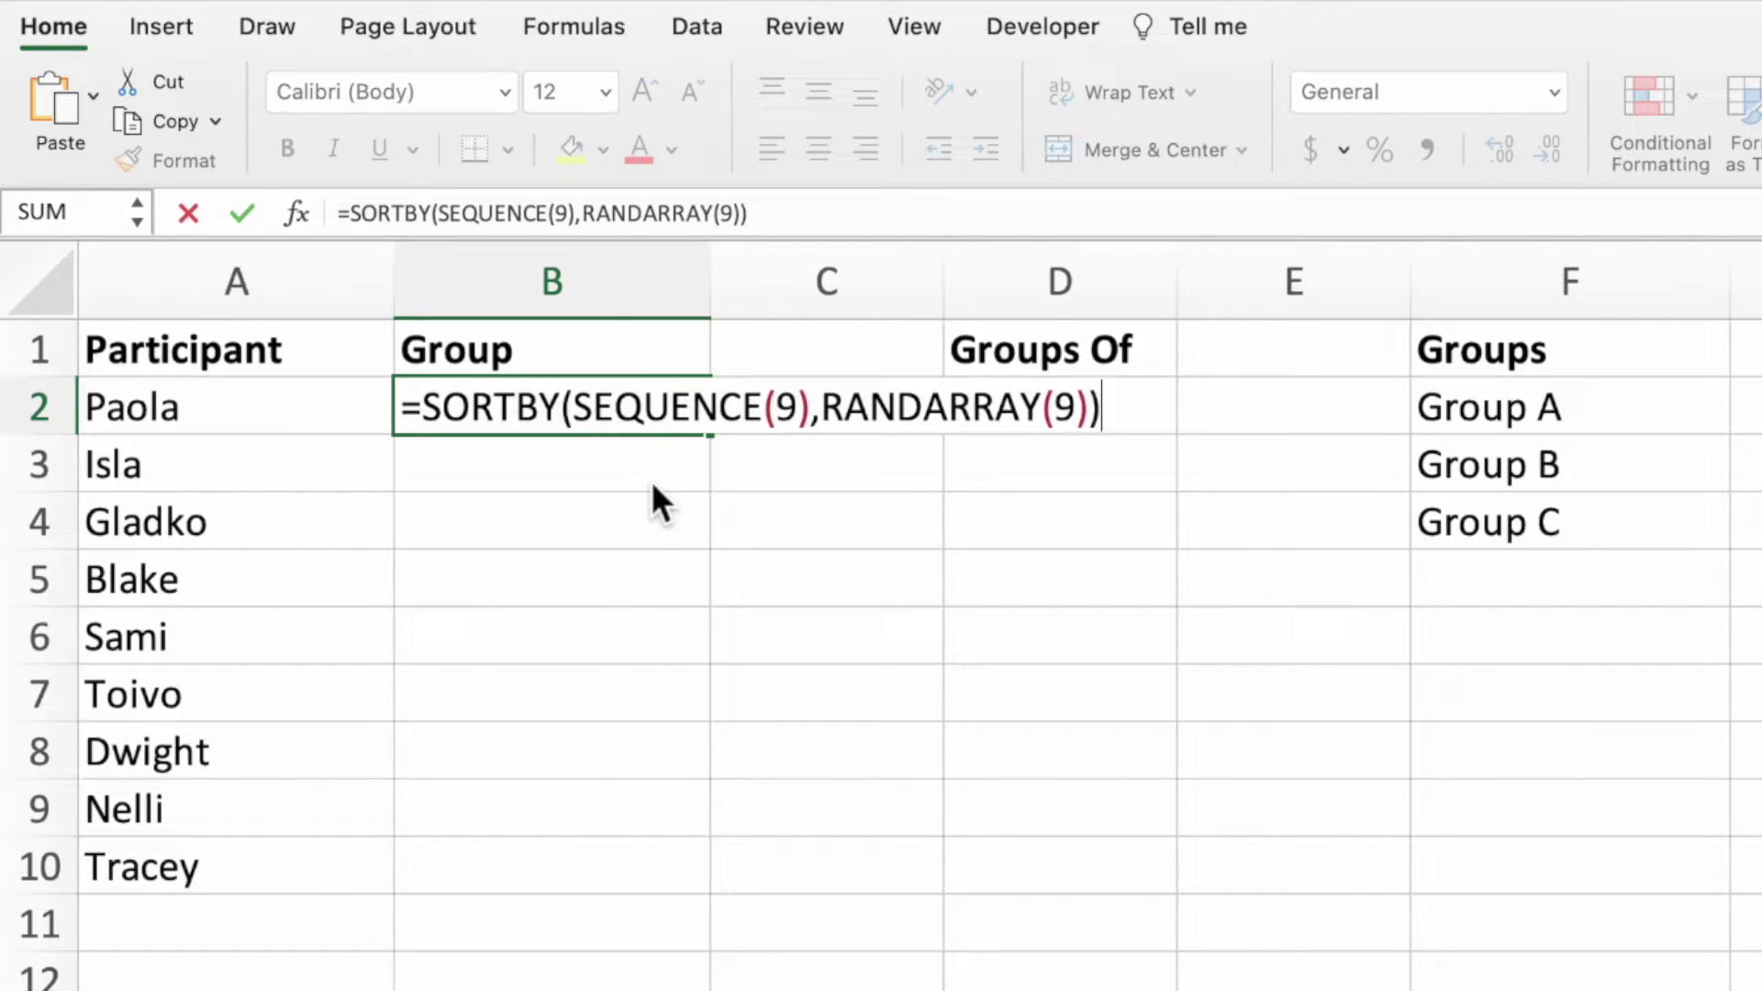
key(Return)
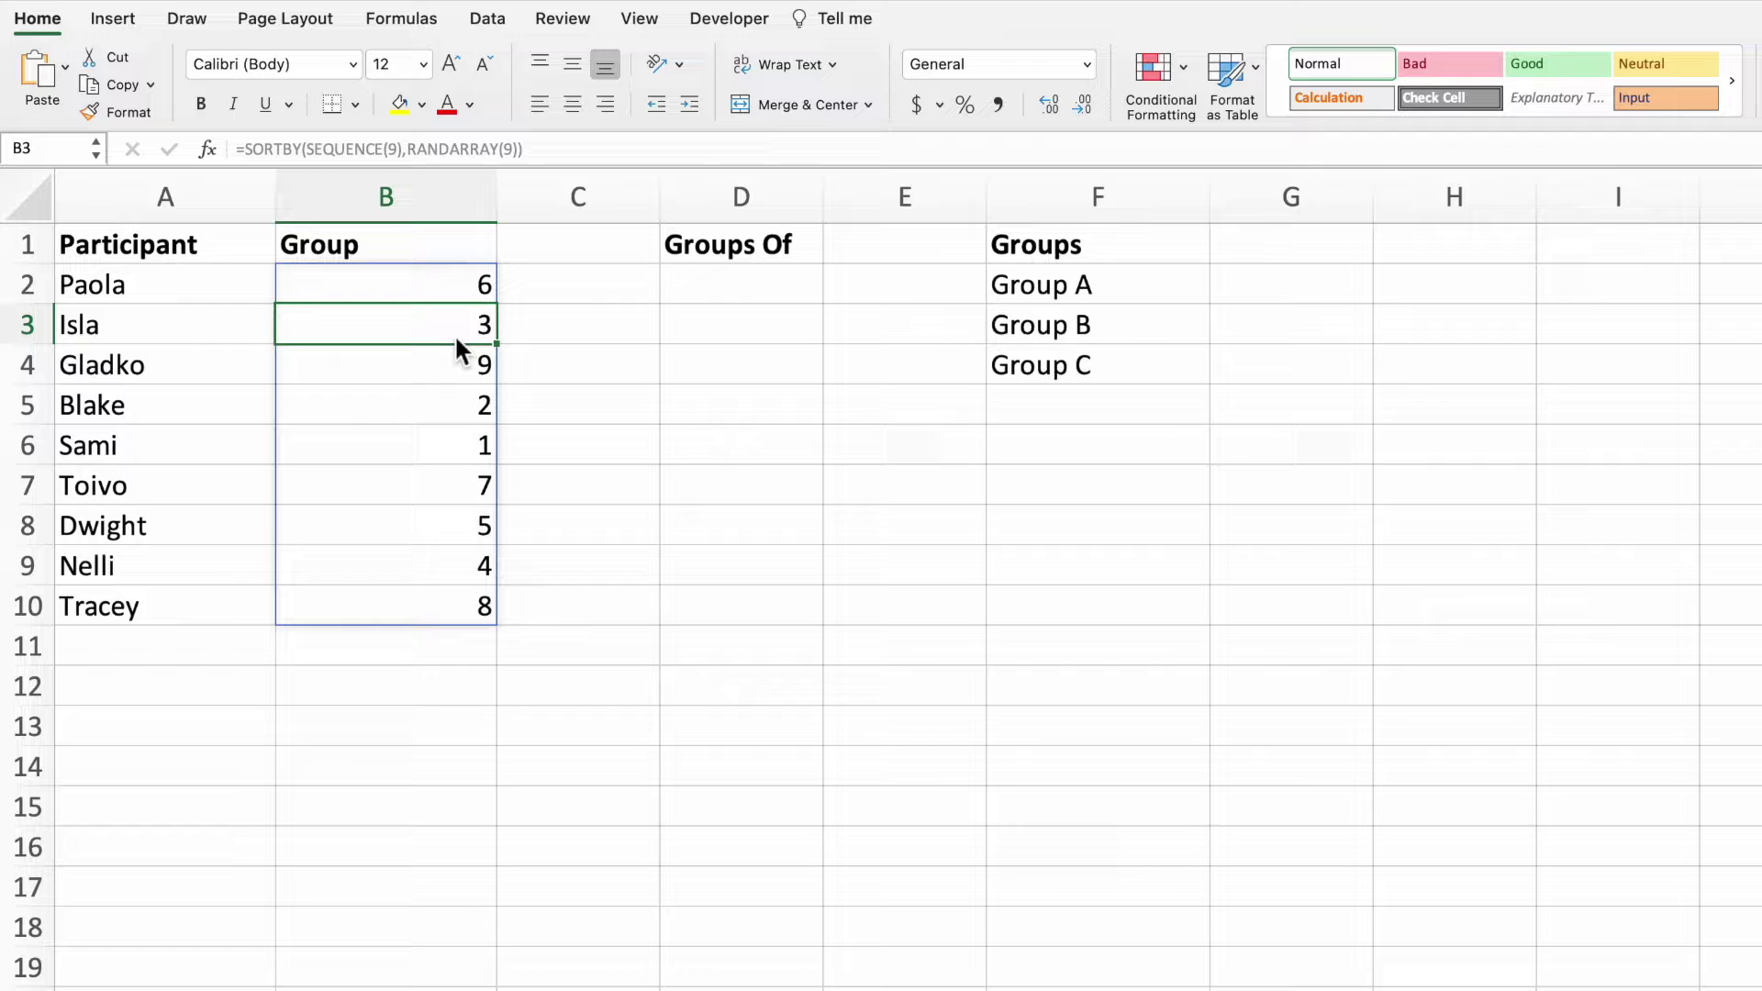
Step: Enter 3 as the Groups Of value in D2
click(781, 298)
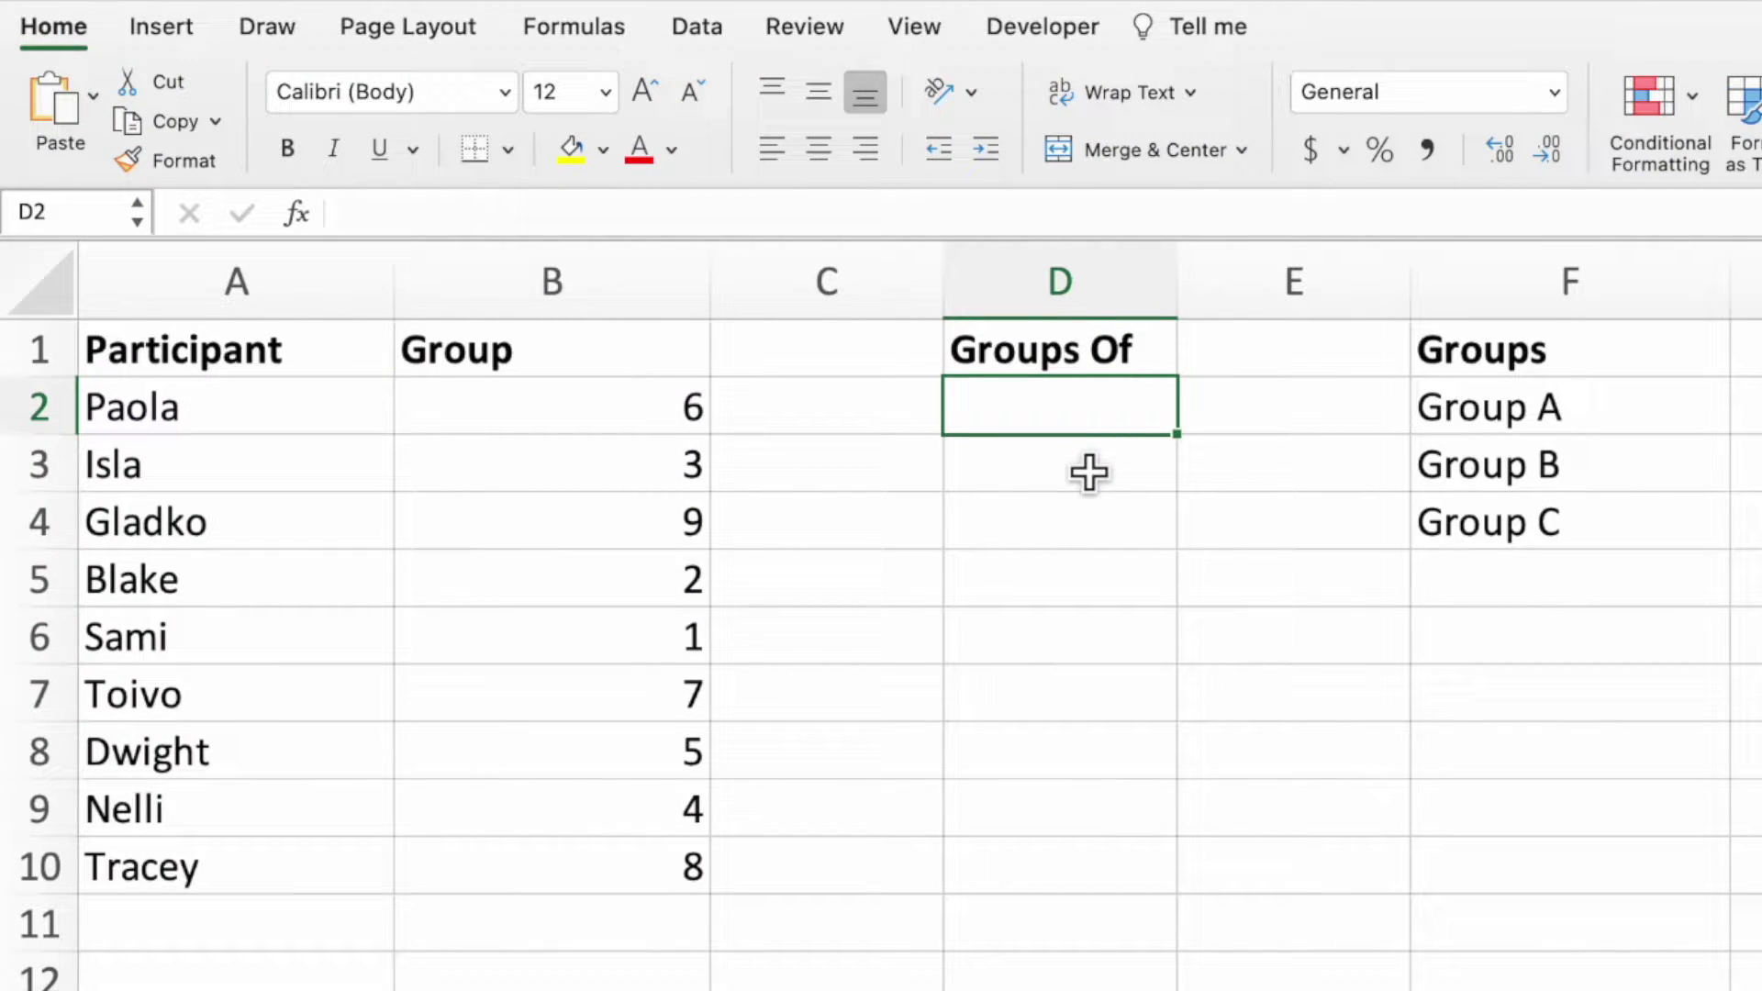
text(3)
key(Return)
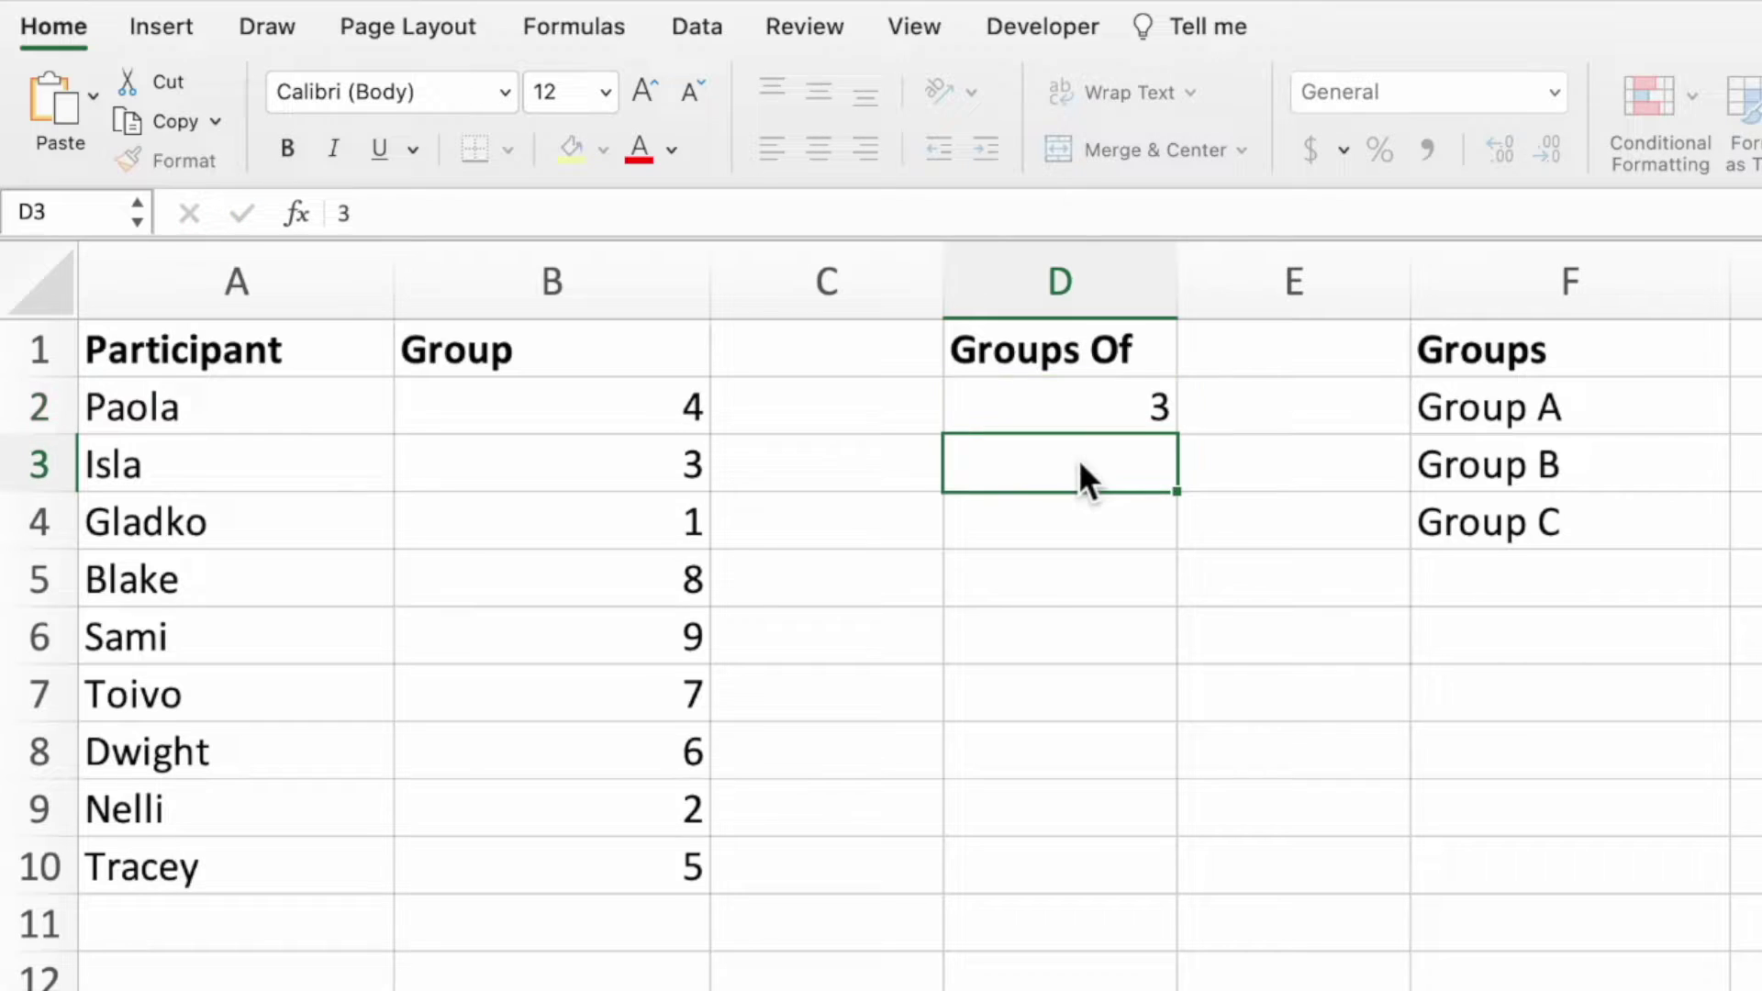
Step: Append /D2 to B2's shuffle formula, giving values from 0.333 to 3
click(624, 413)
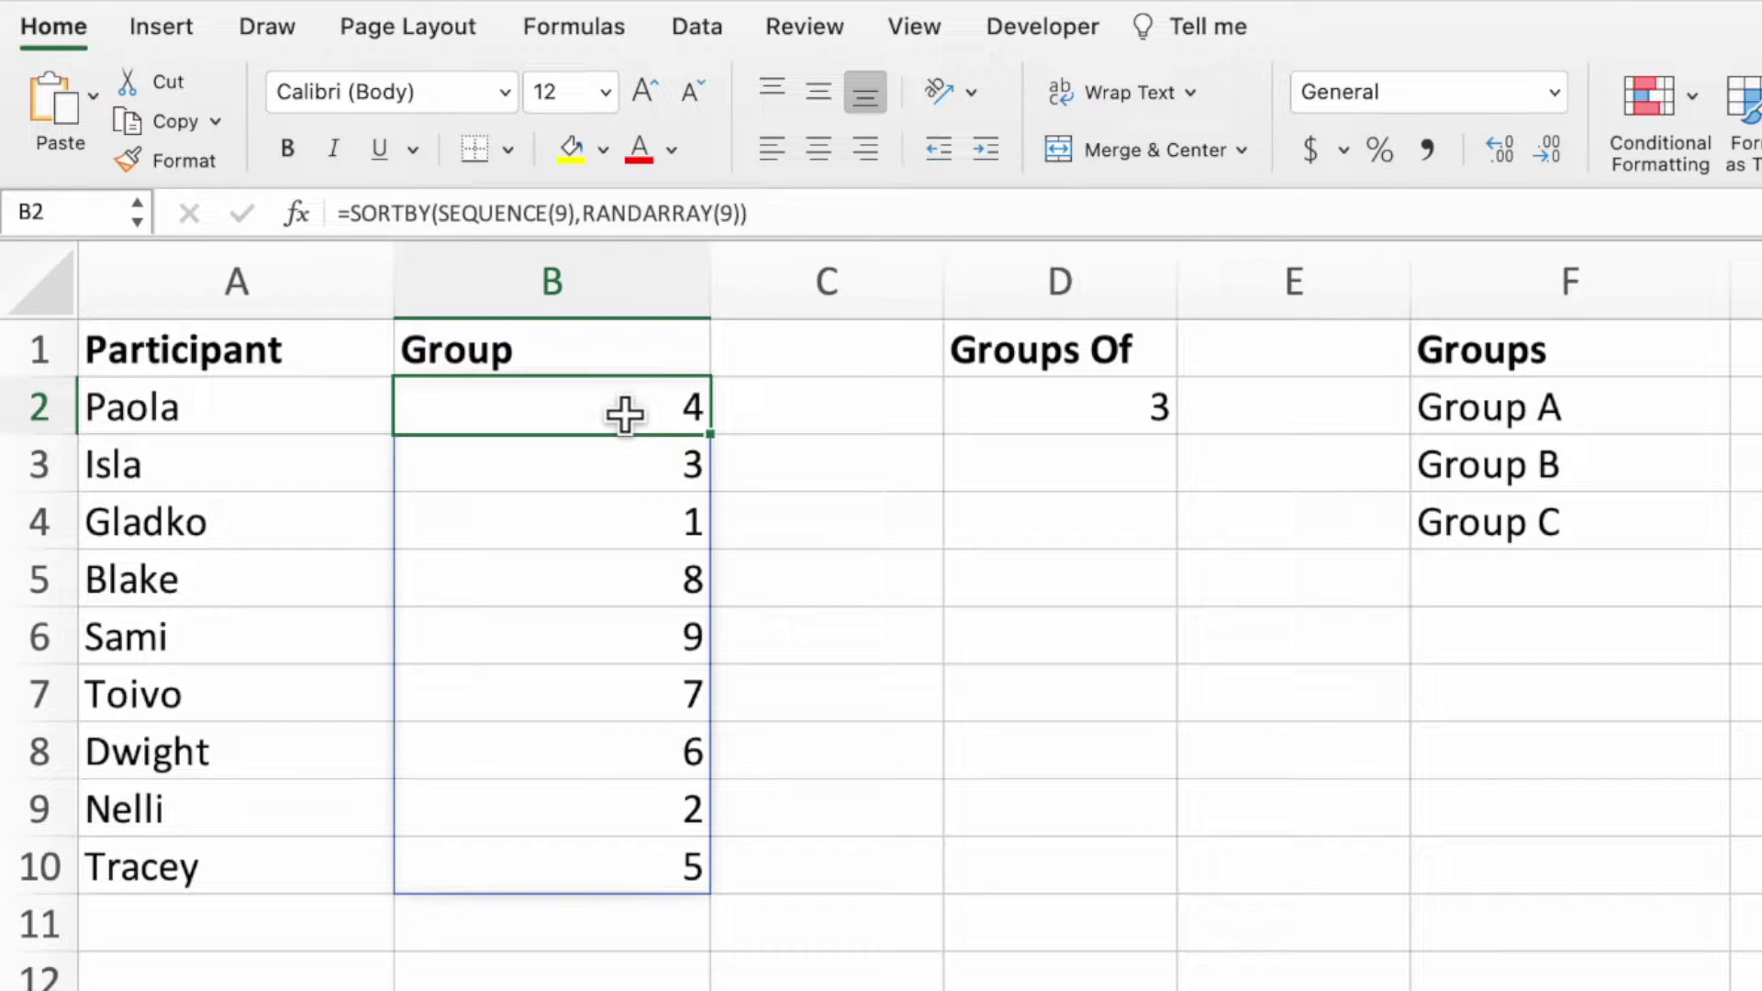
click(787, 227)
text(/)
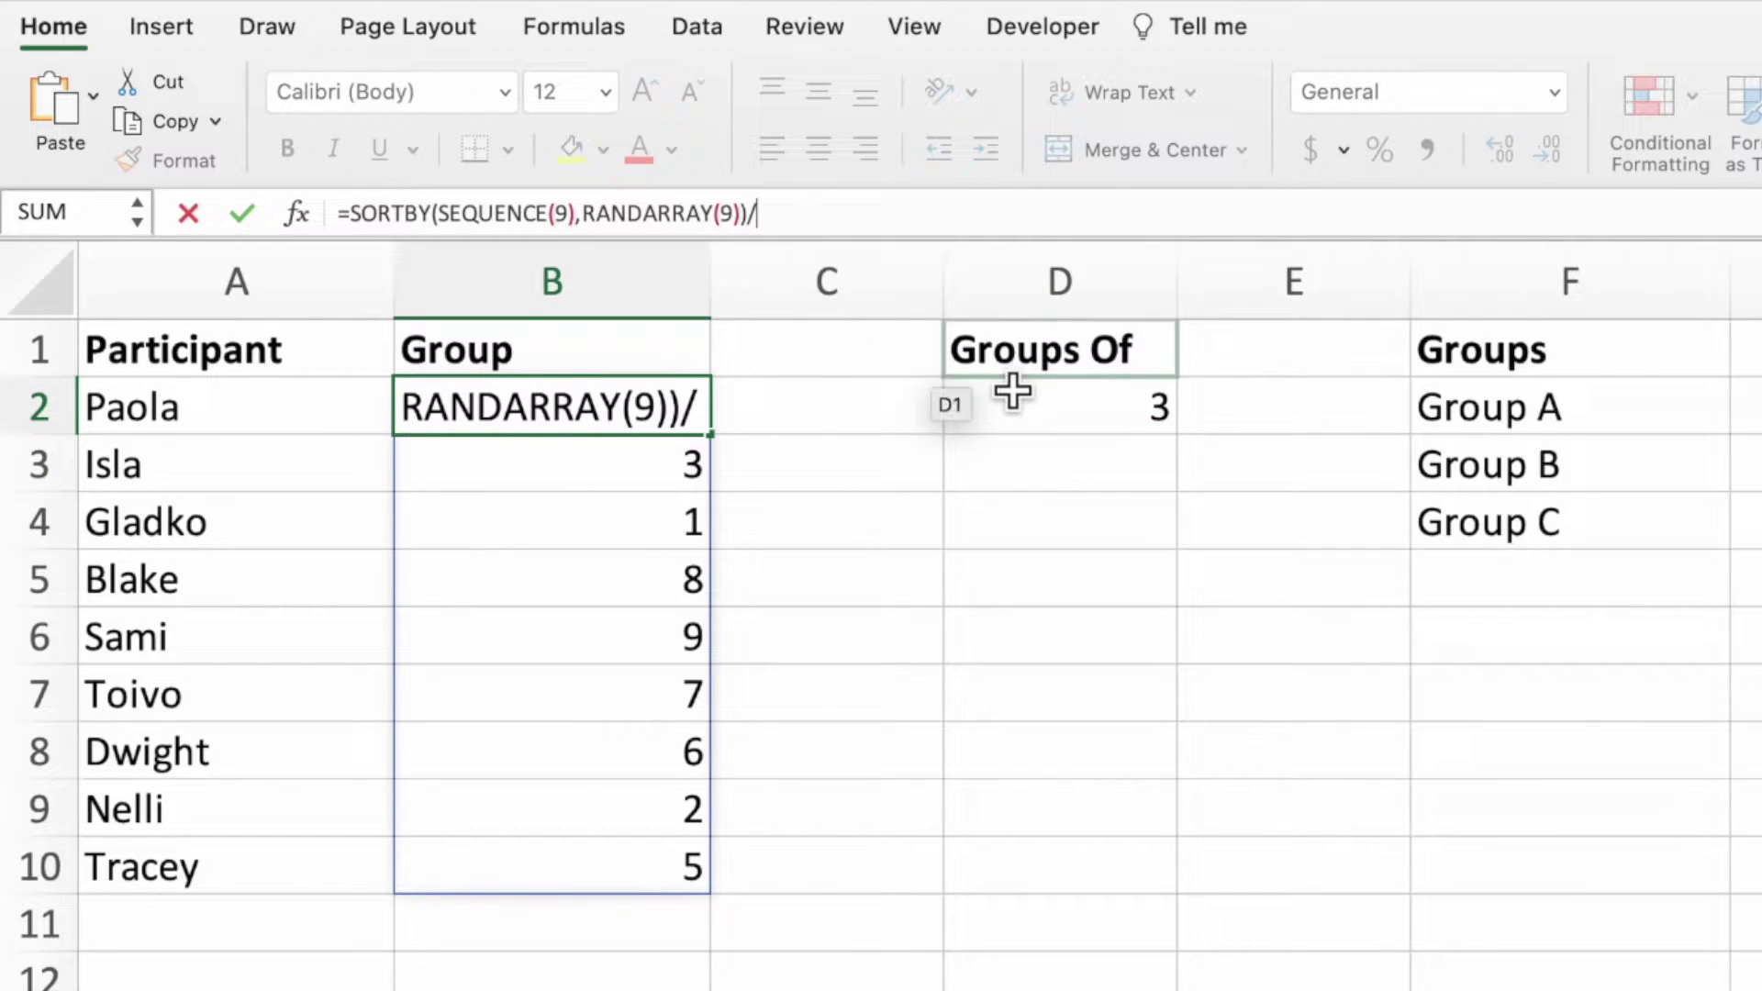
click(1045, 422)
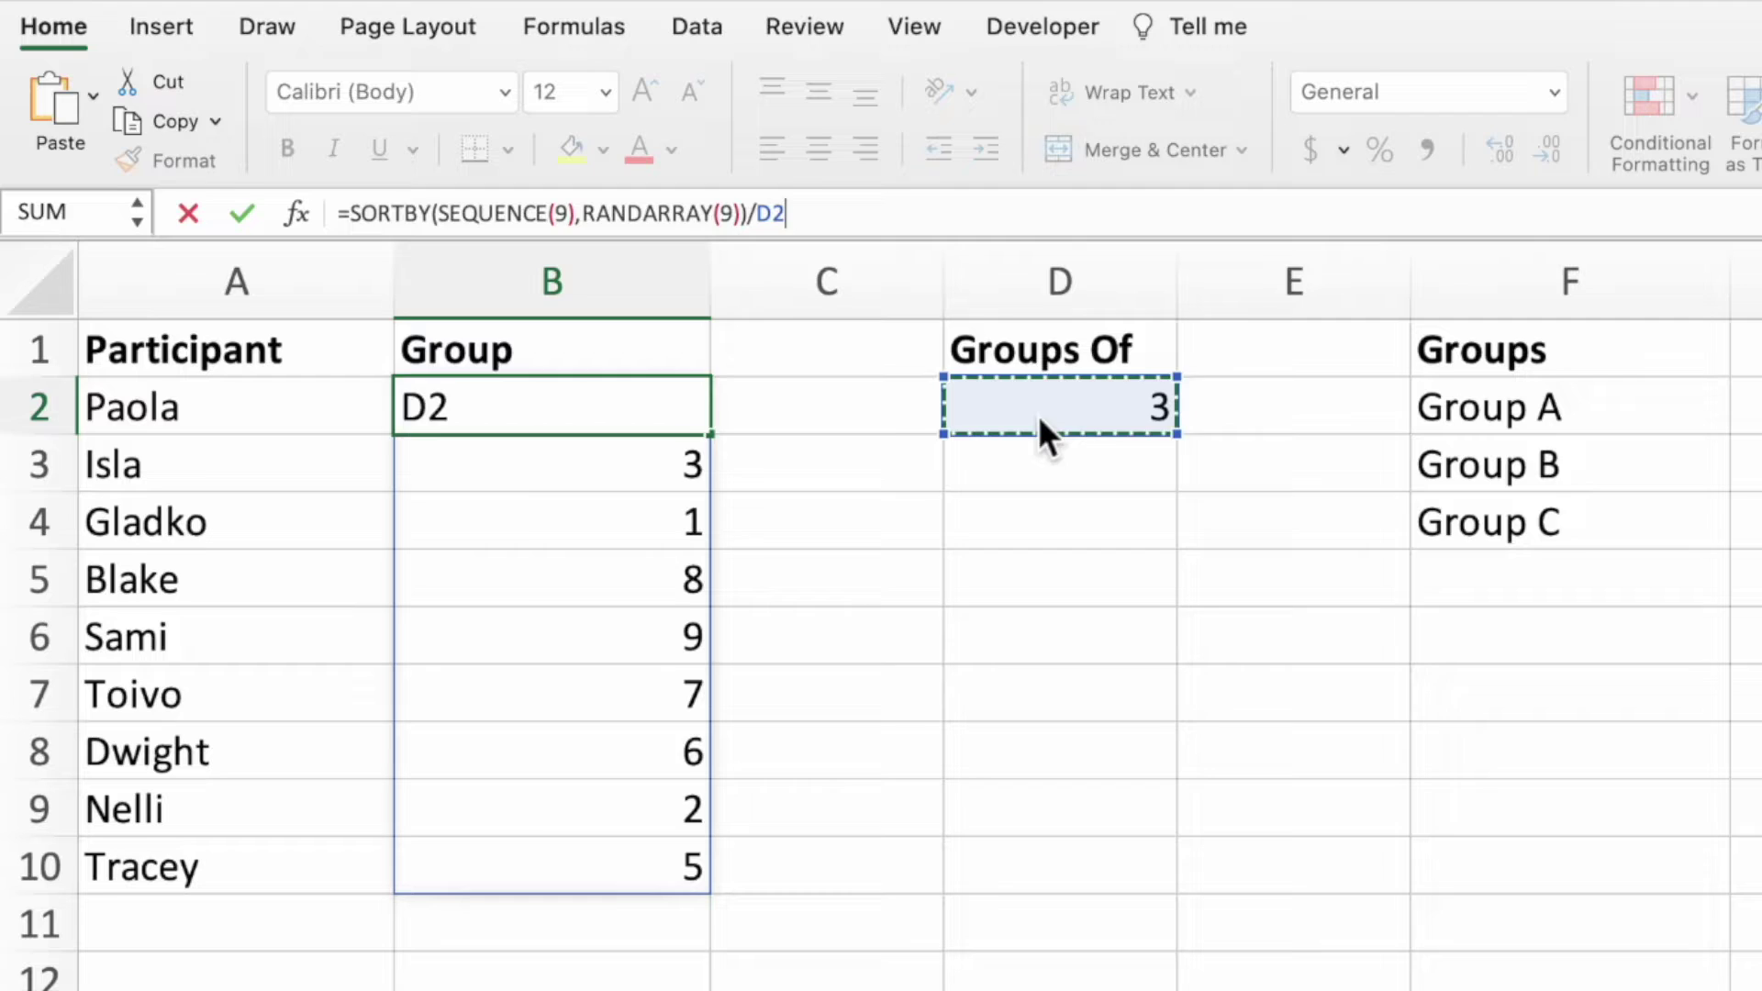
key(Return)
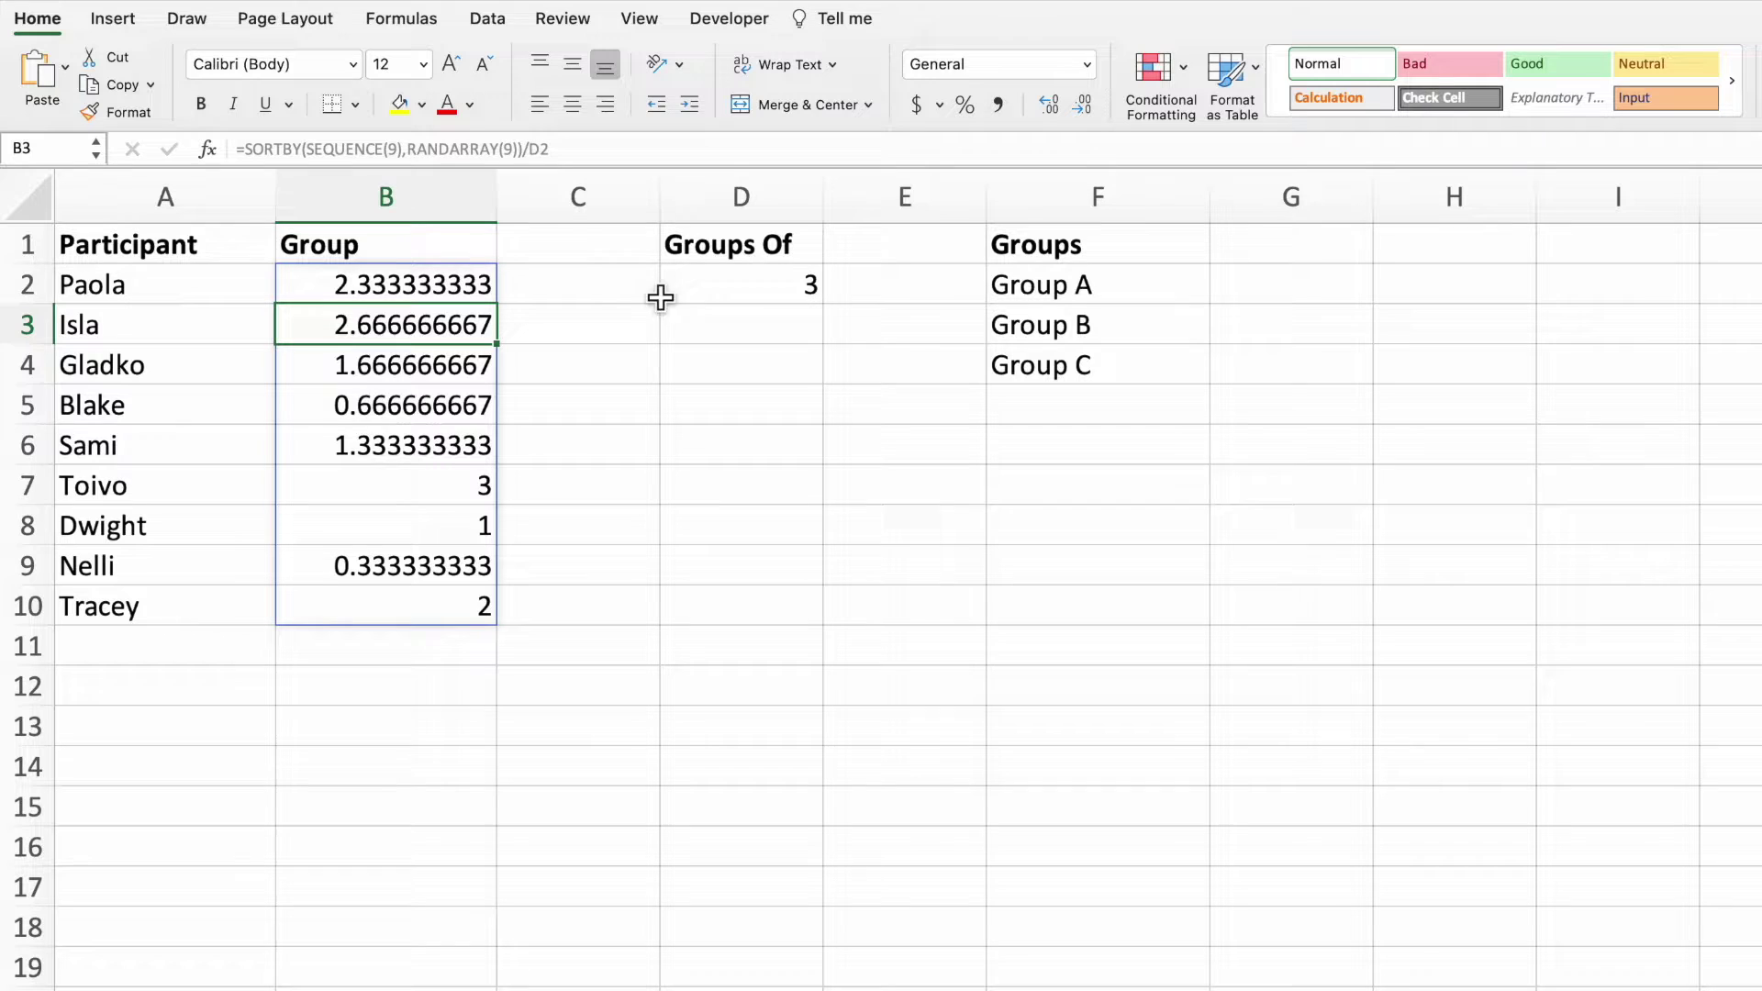
Step: Wrap B2's formula in ROUNDUP(...,0) so B2:B10 show whole groups 1 to 3
click(456, 287)
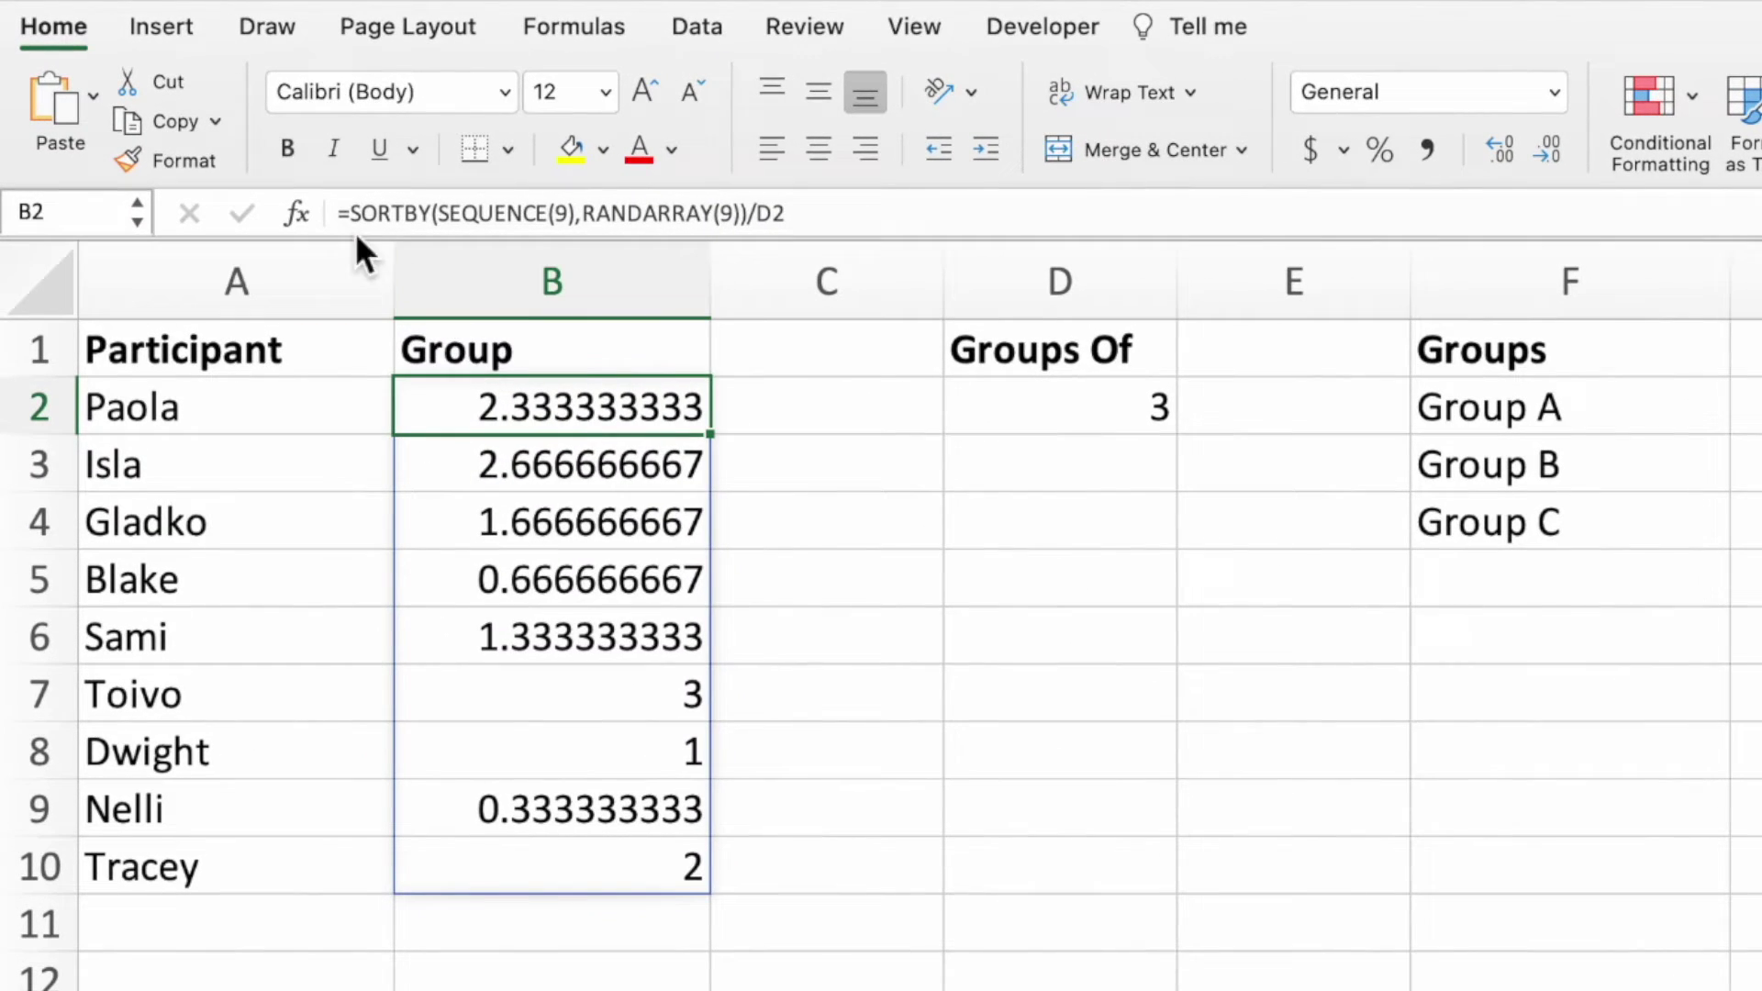
click(323, 200)
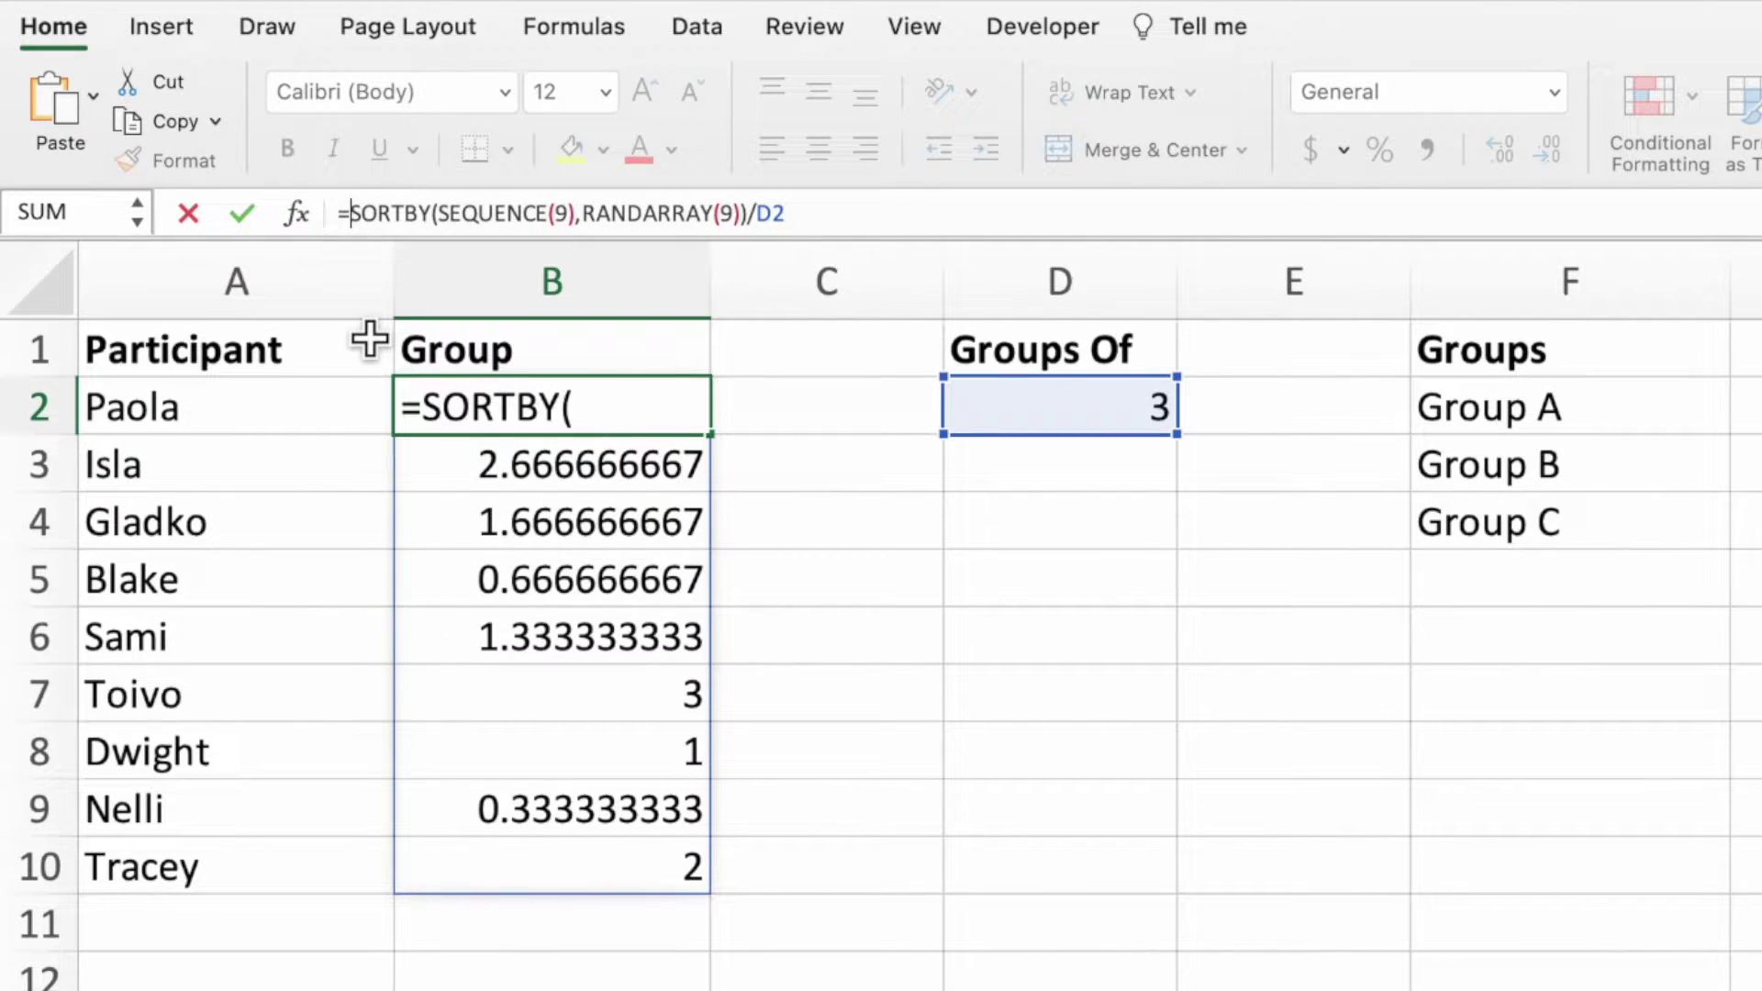
text(ROUNDUP()
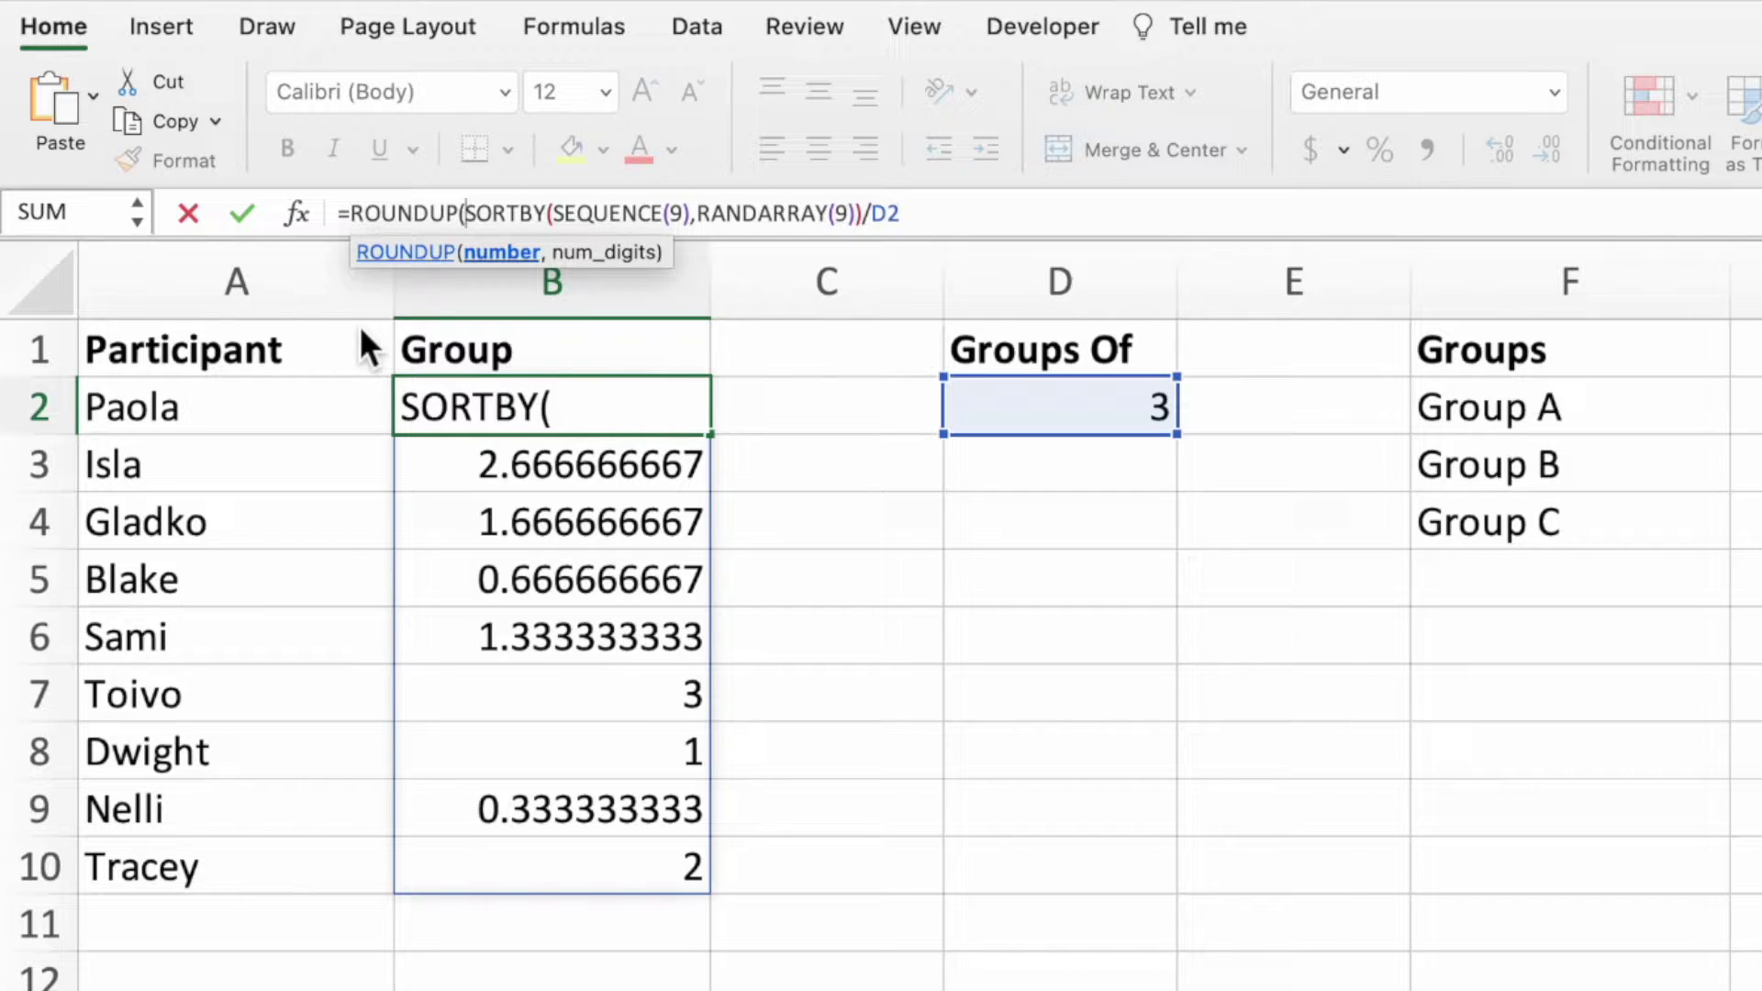
click(963, 216)
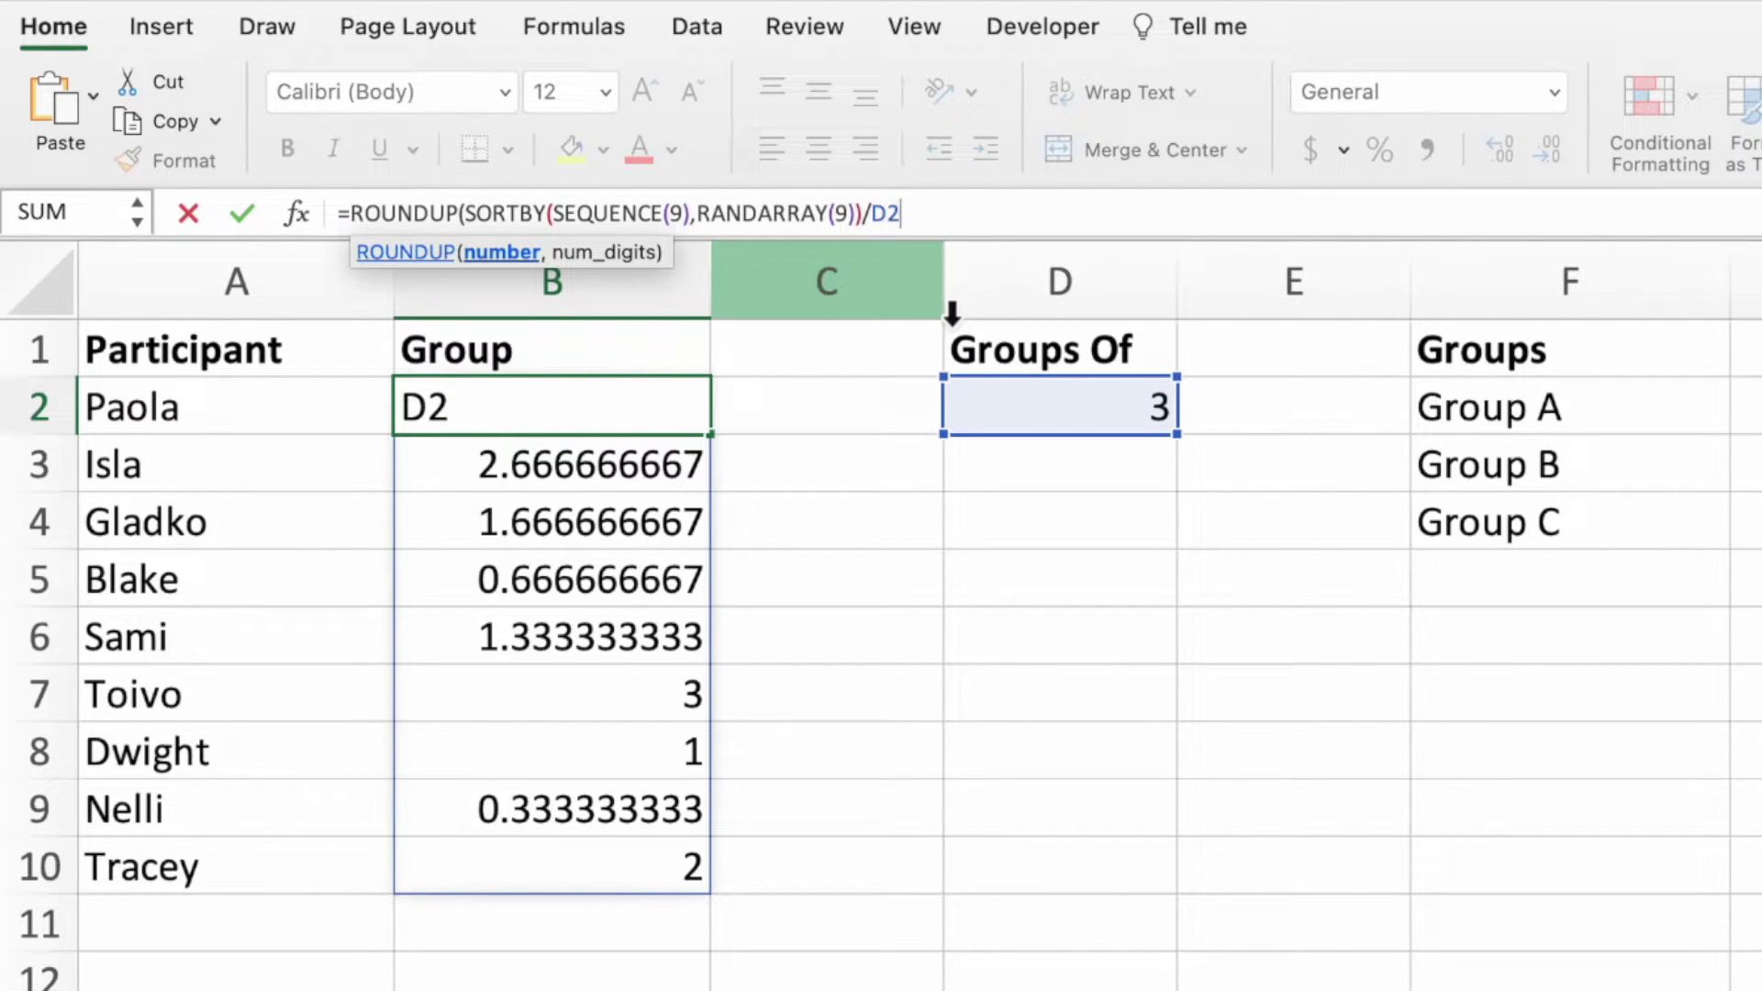
text(,)
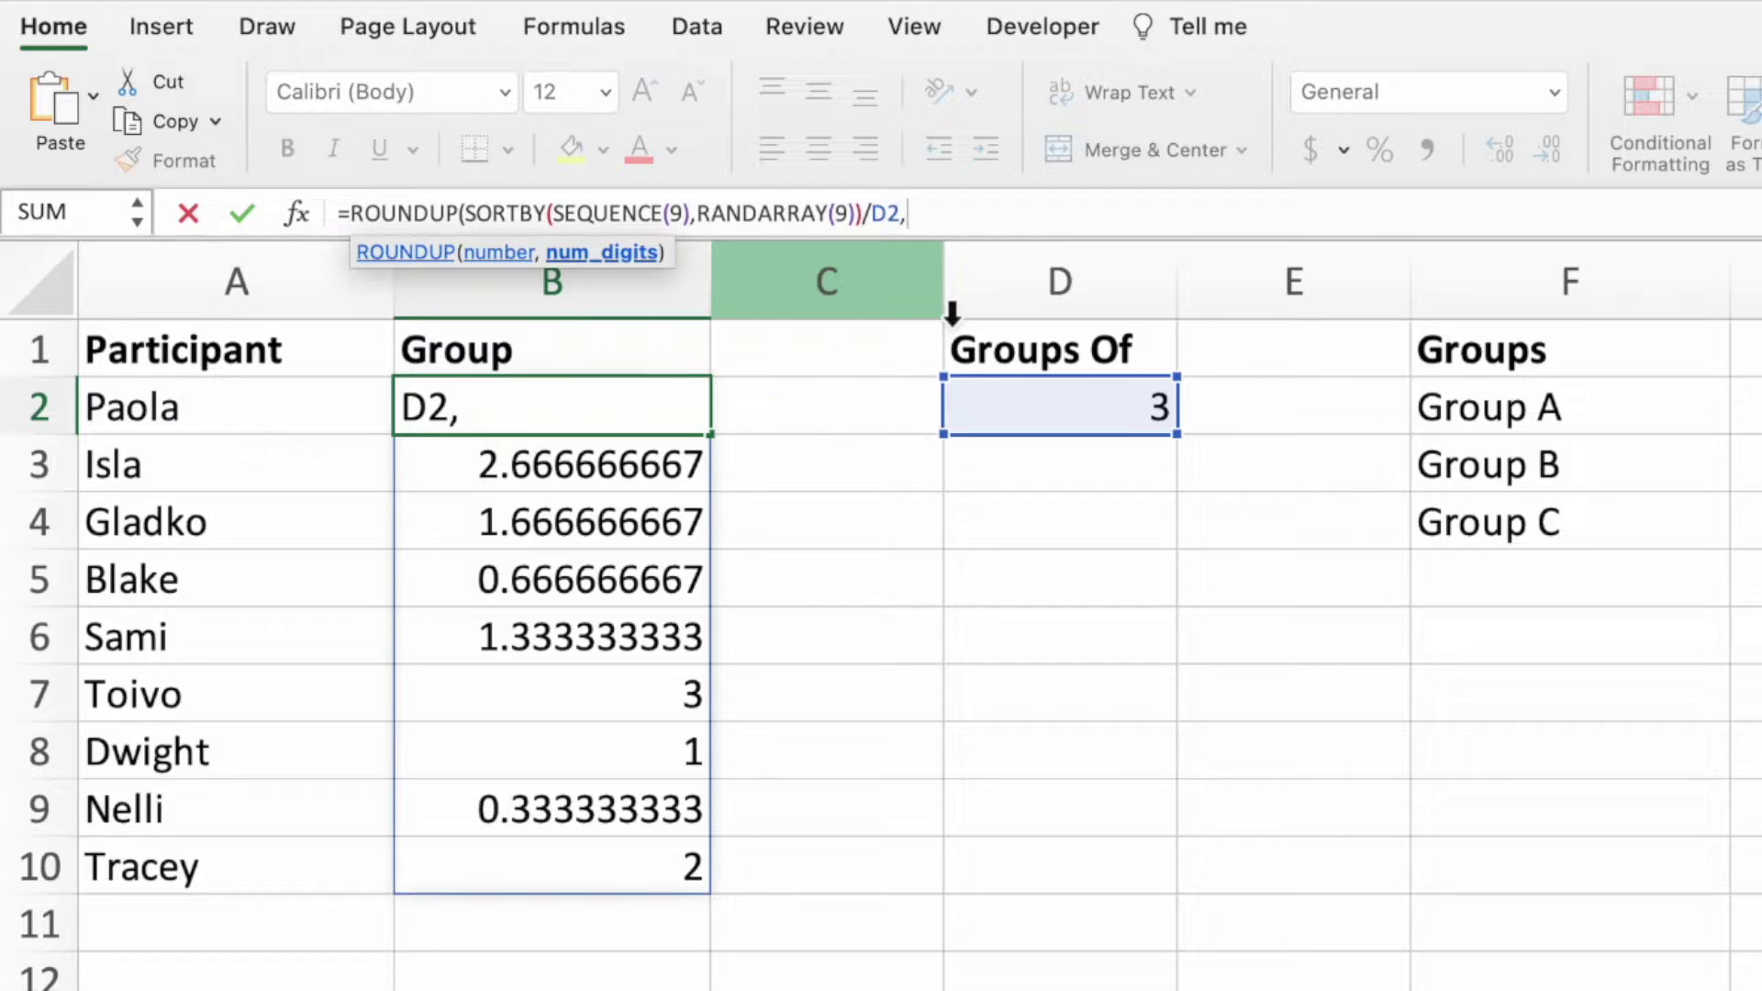
text(0))
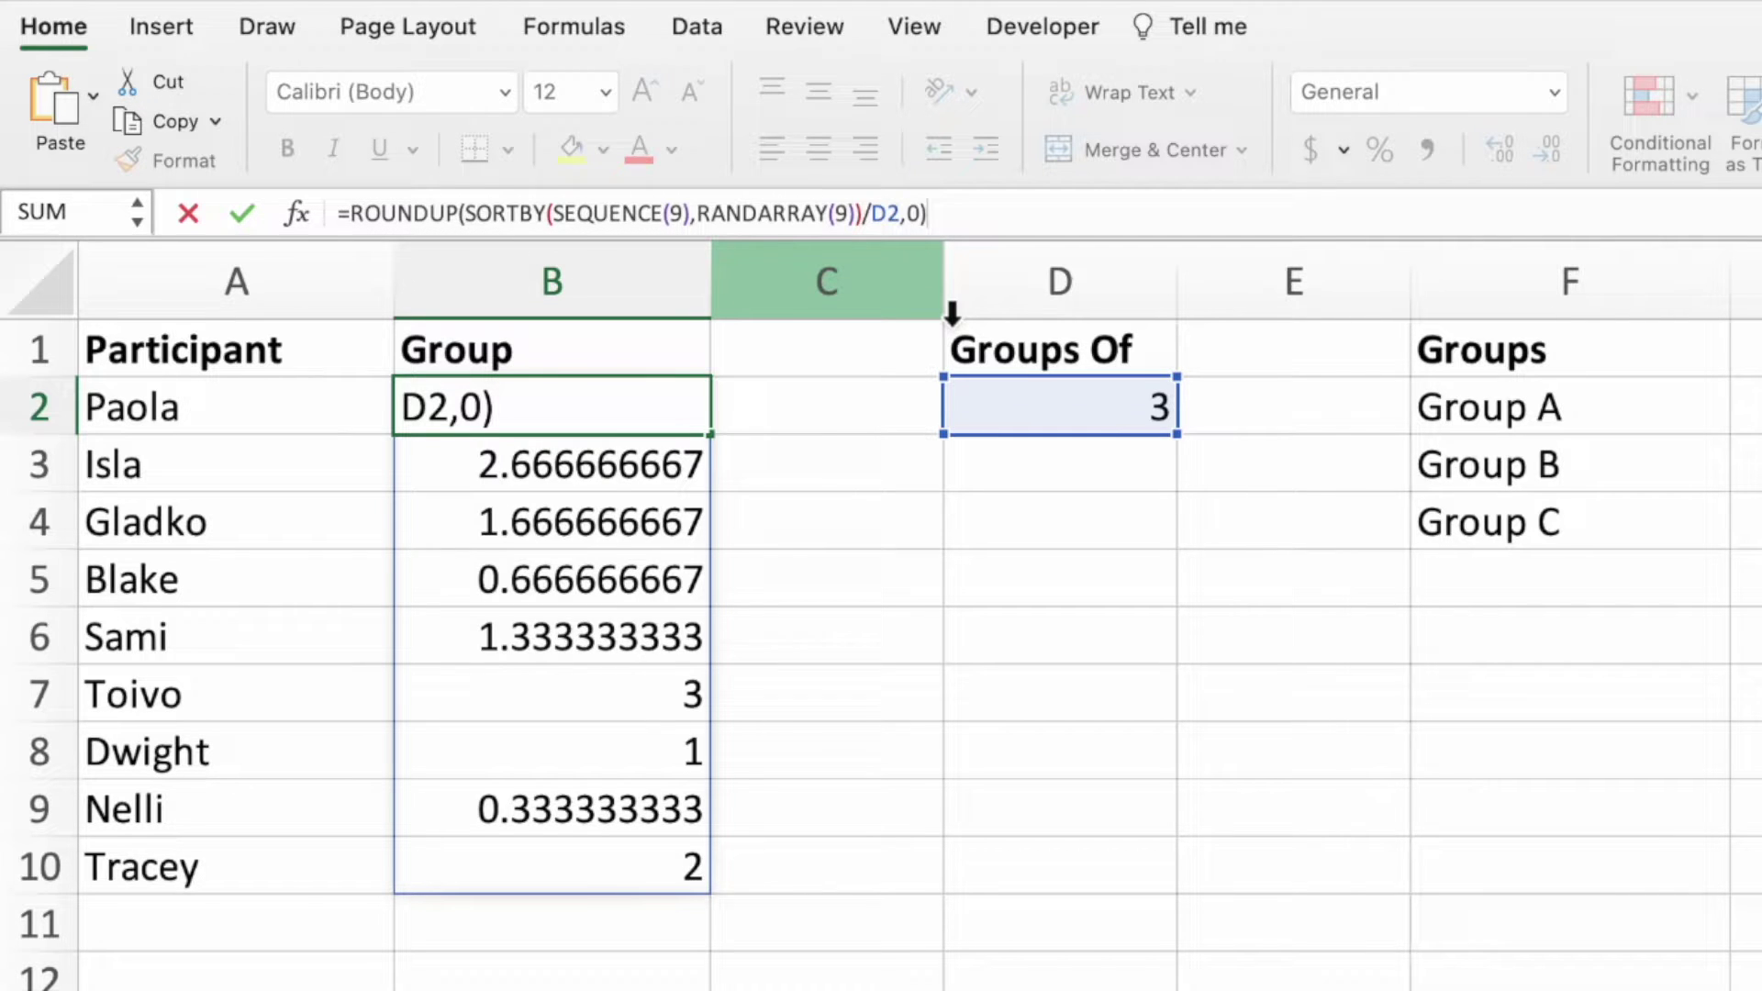
key(Return)
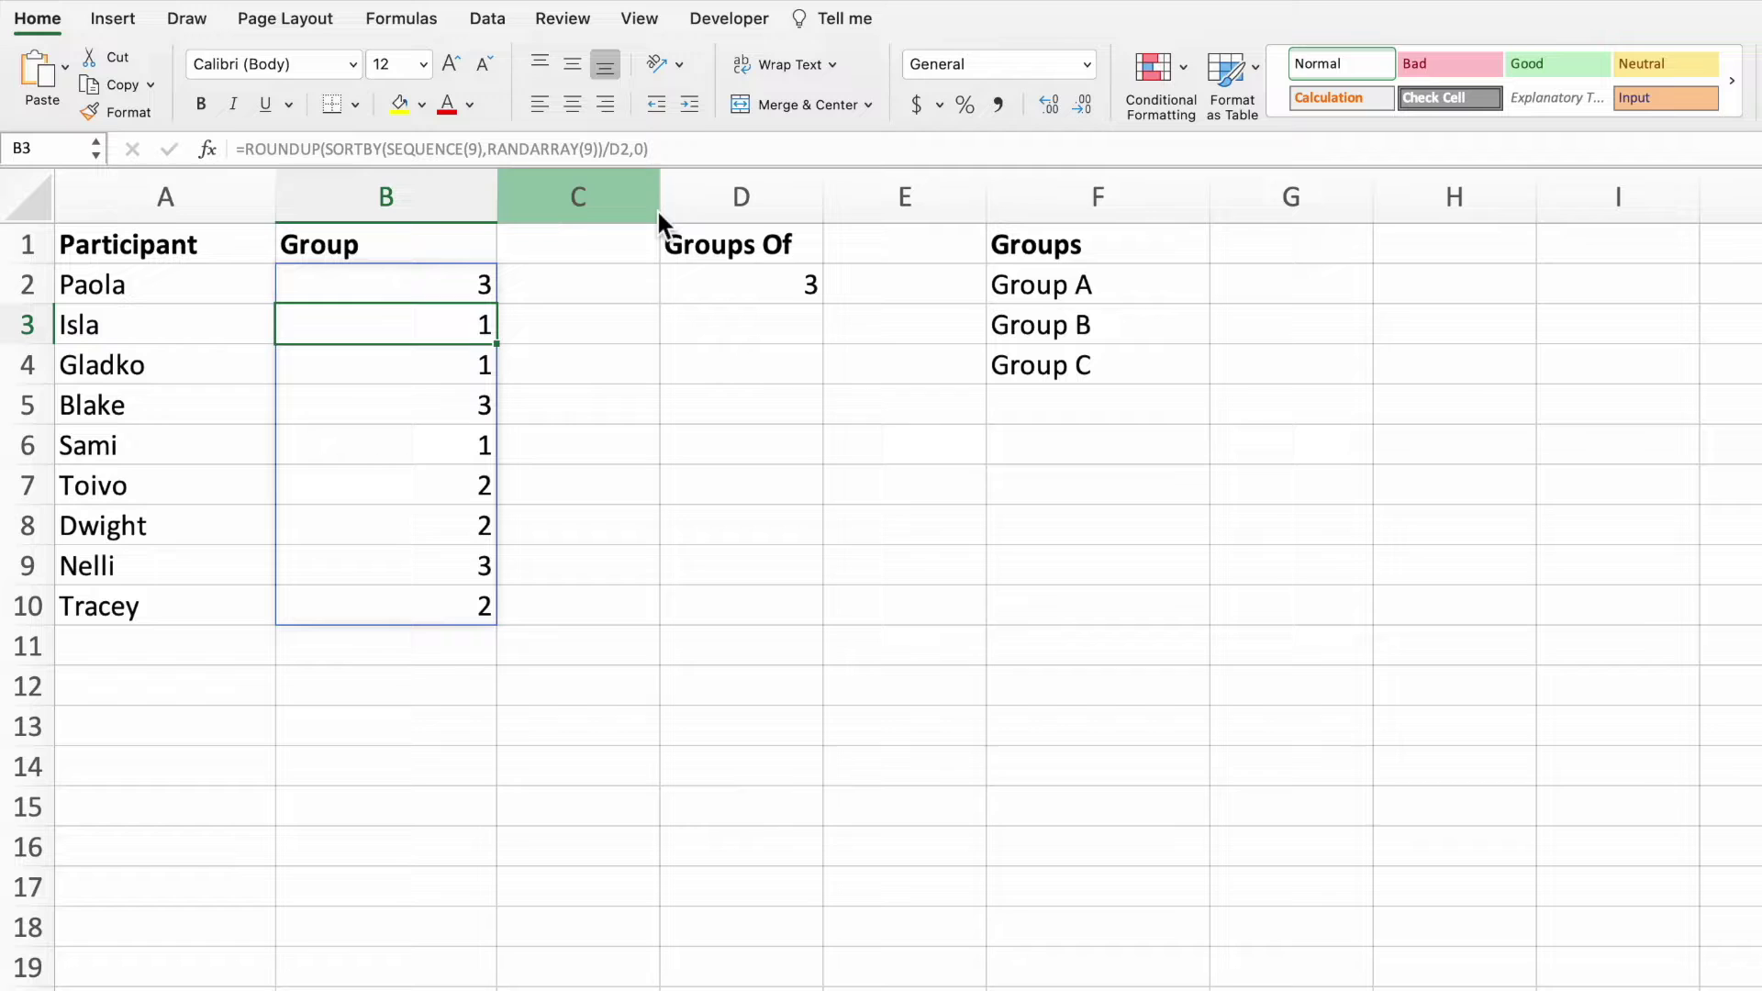
Step: Wrap B2's formula in INDEX(F2:F4, ...) to show Group A, B and C labels
click(442, 288)
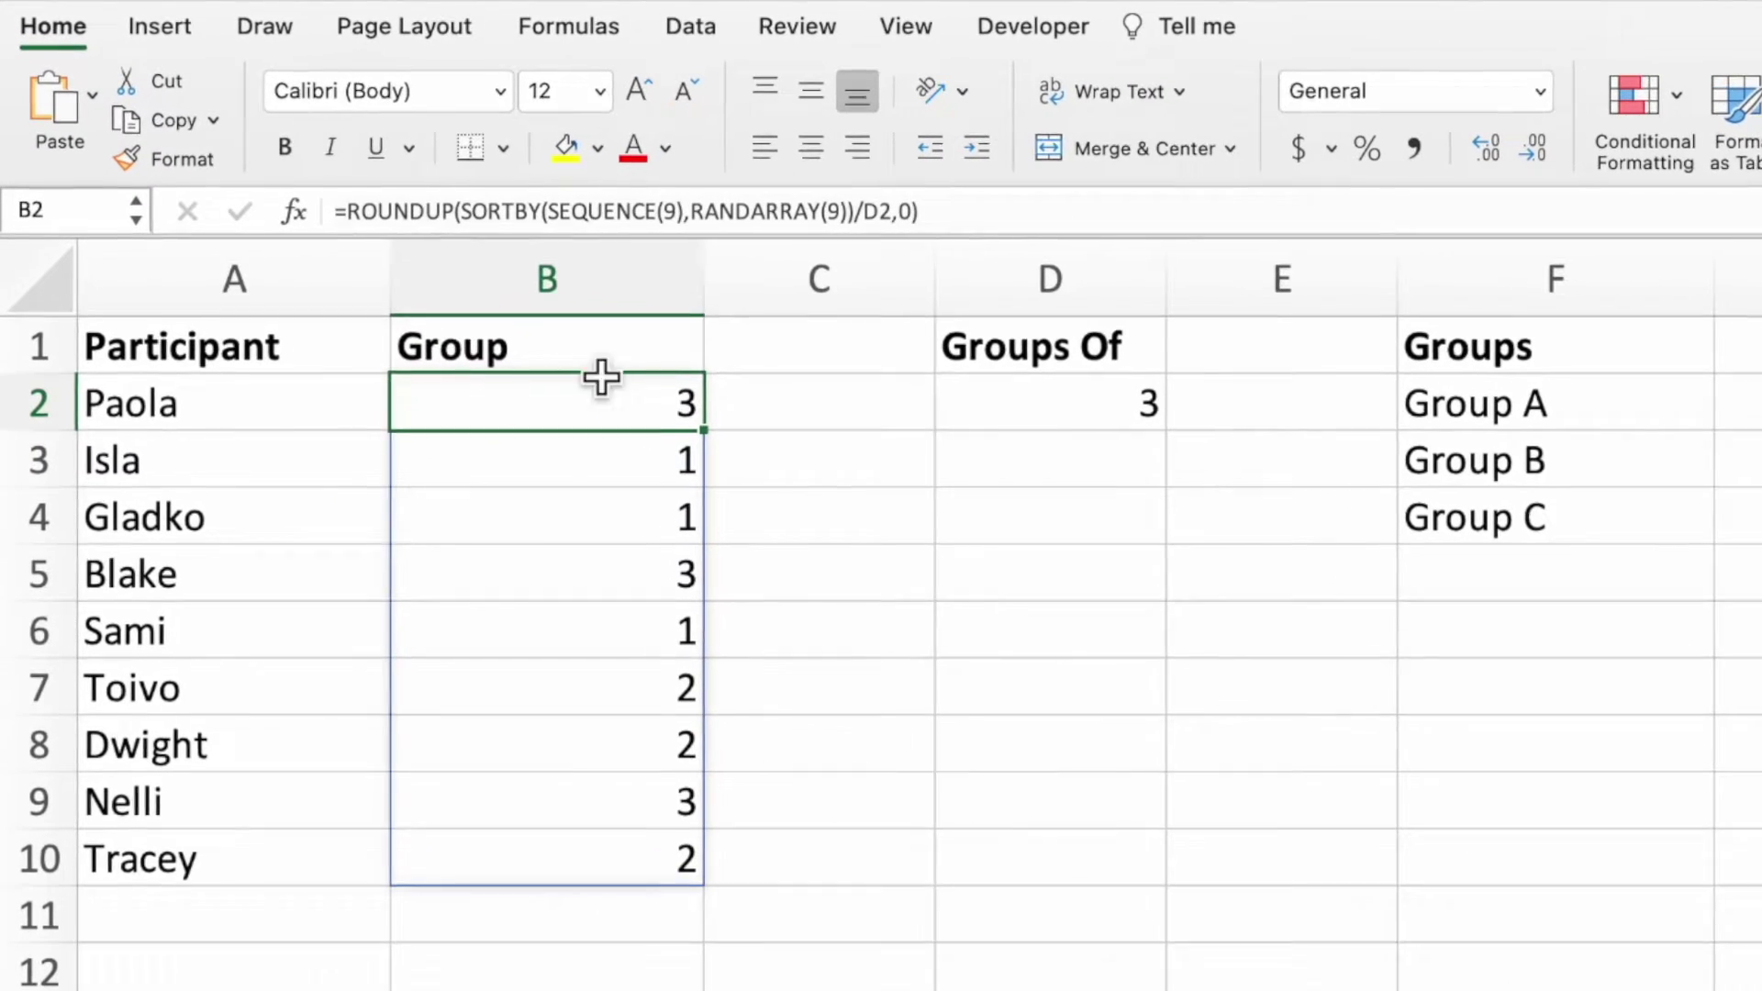
click(267, 165)
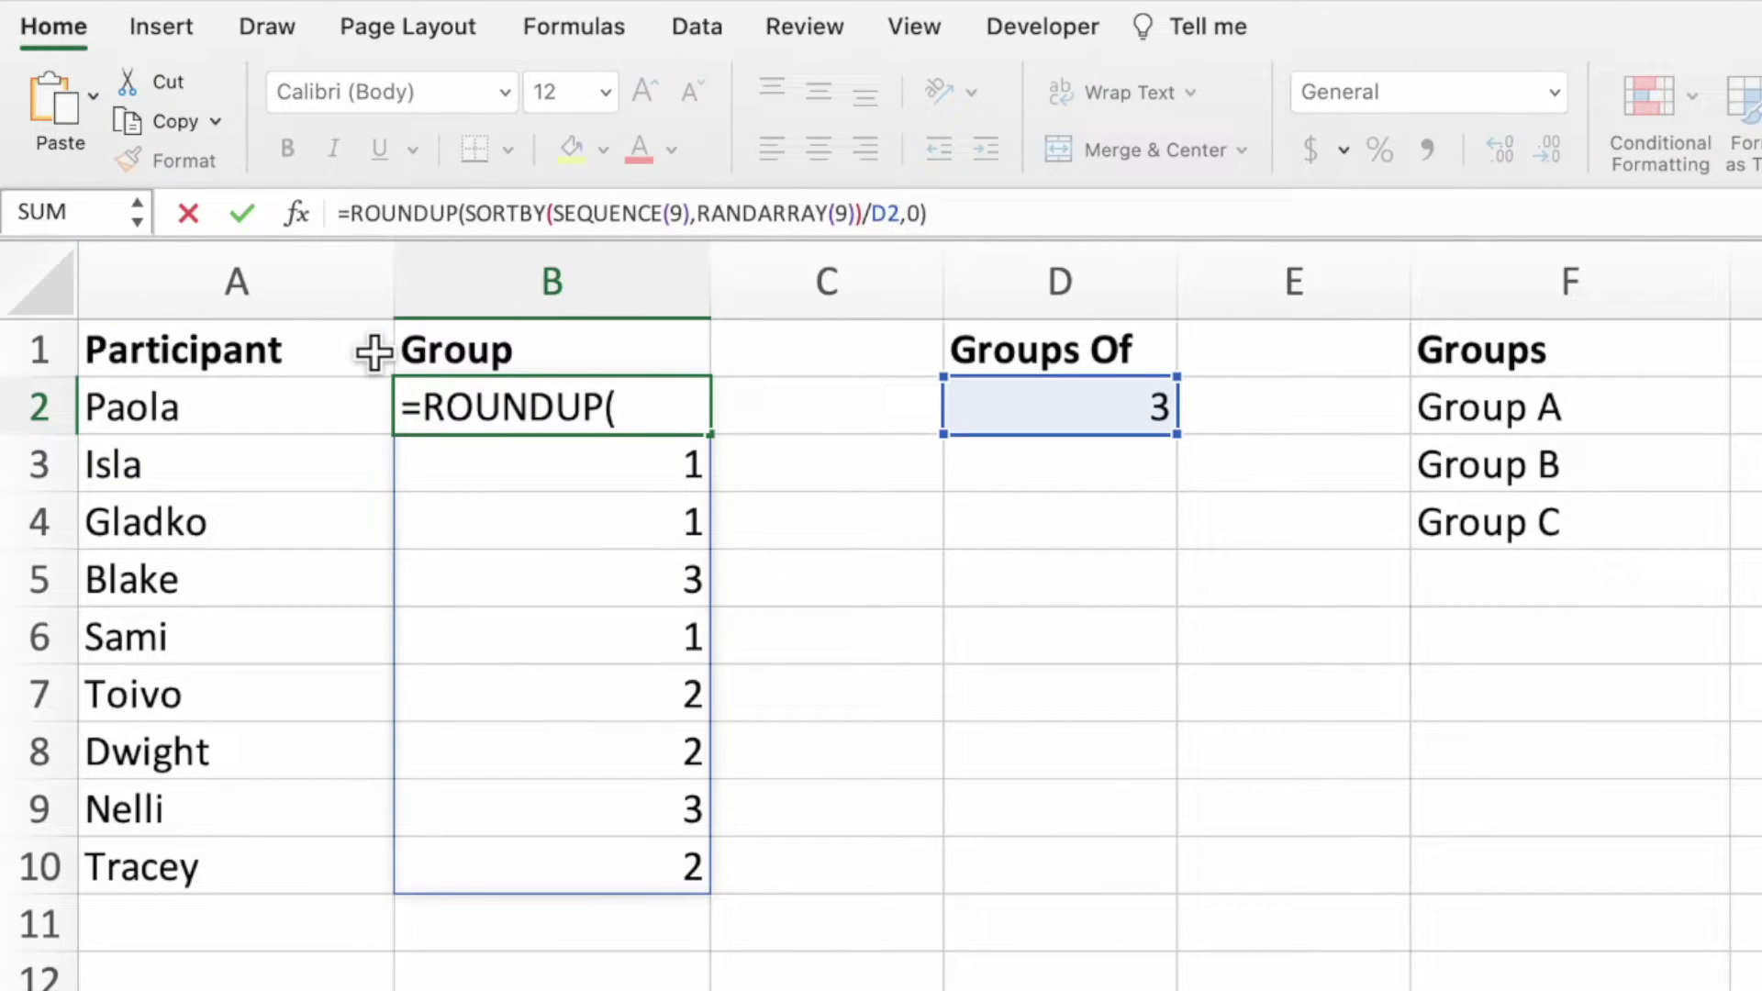
text(INDEX()
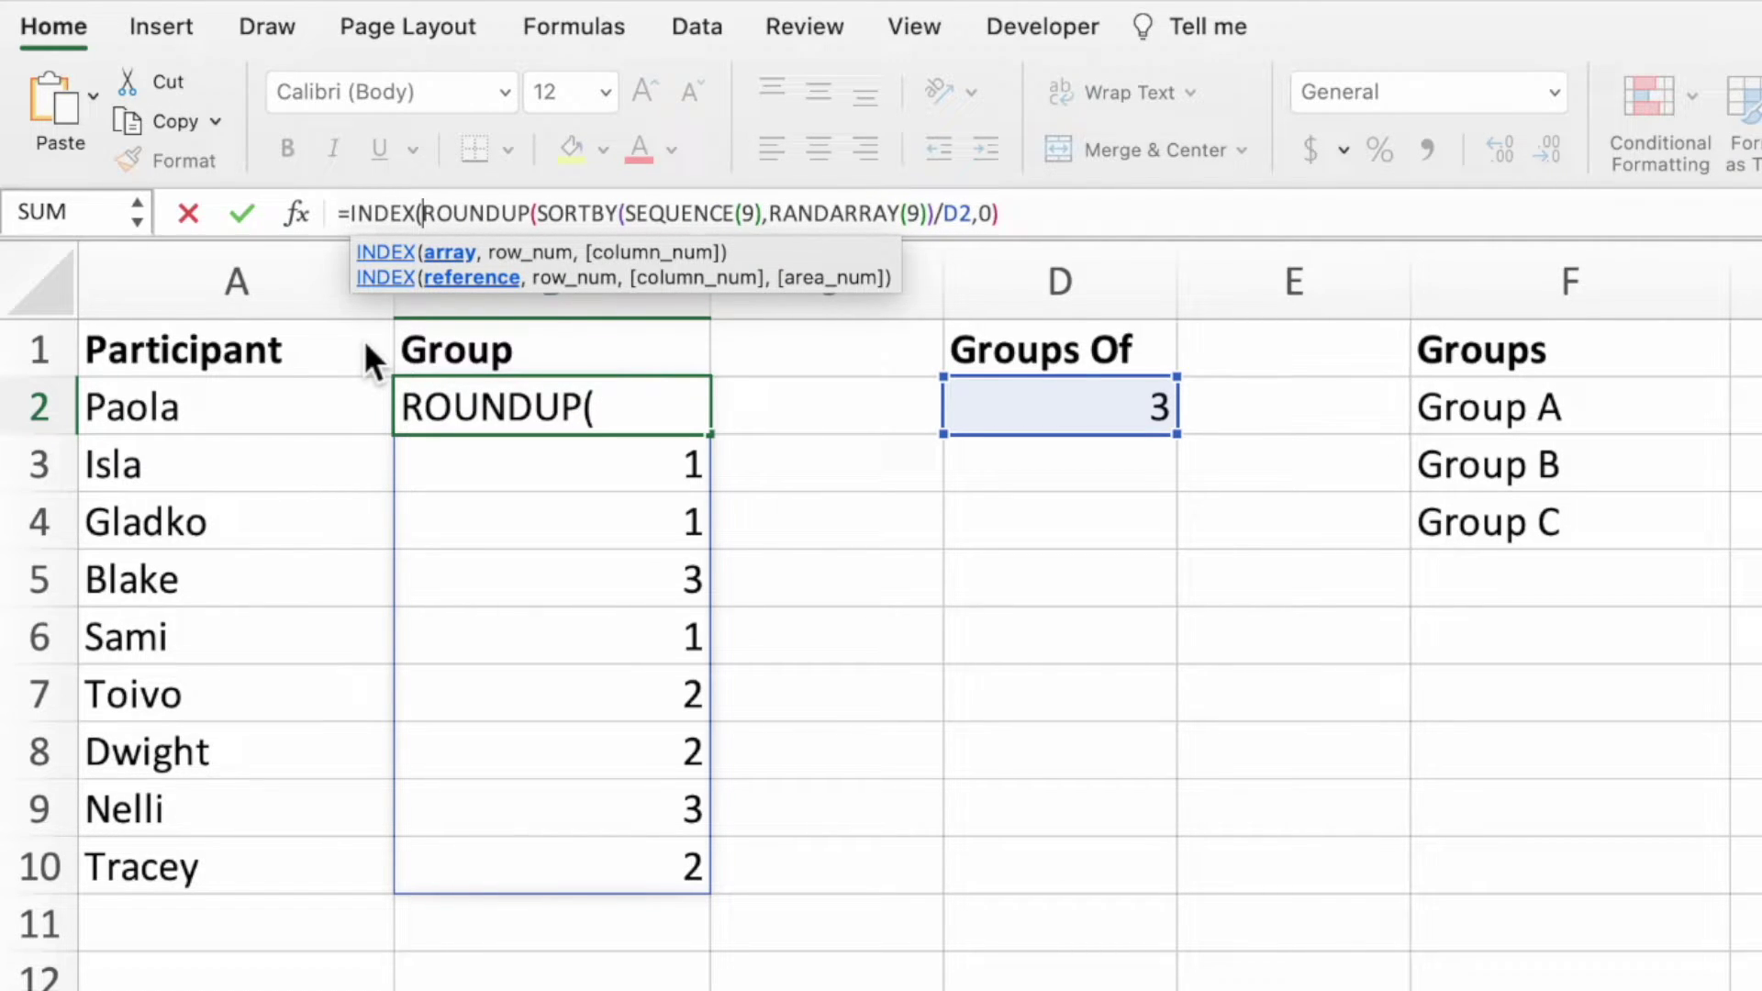
click(1631, 424)
drag(1666, 443, 1670, 523)
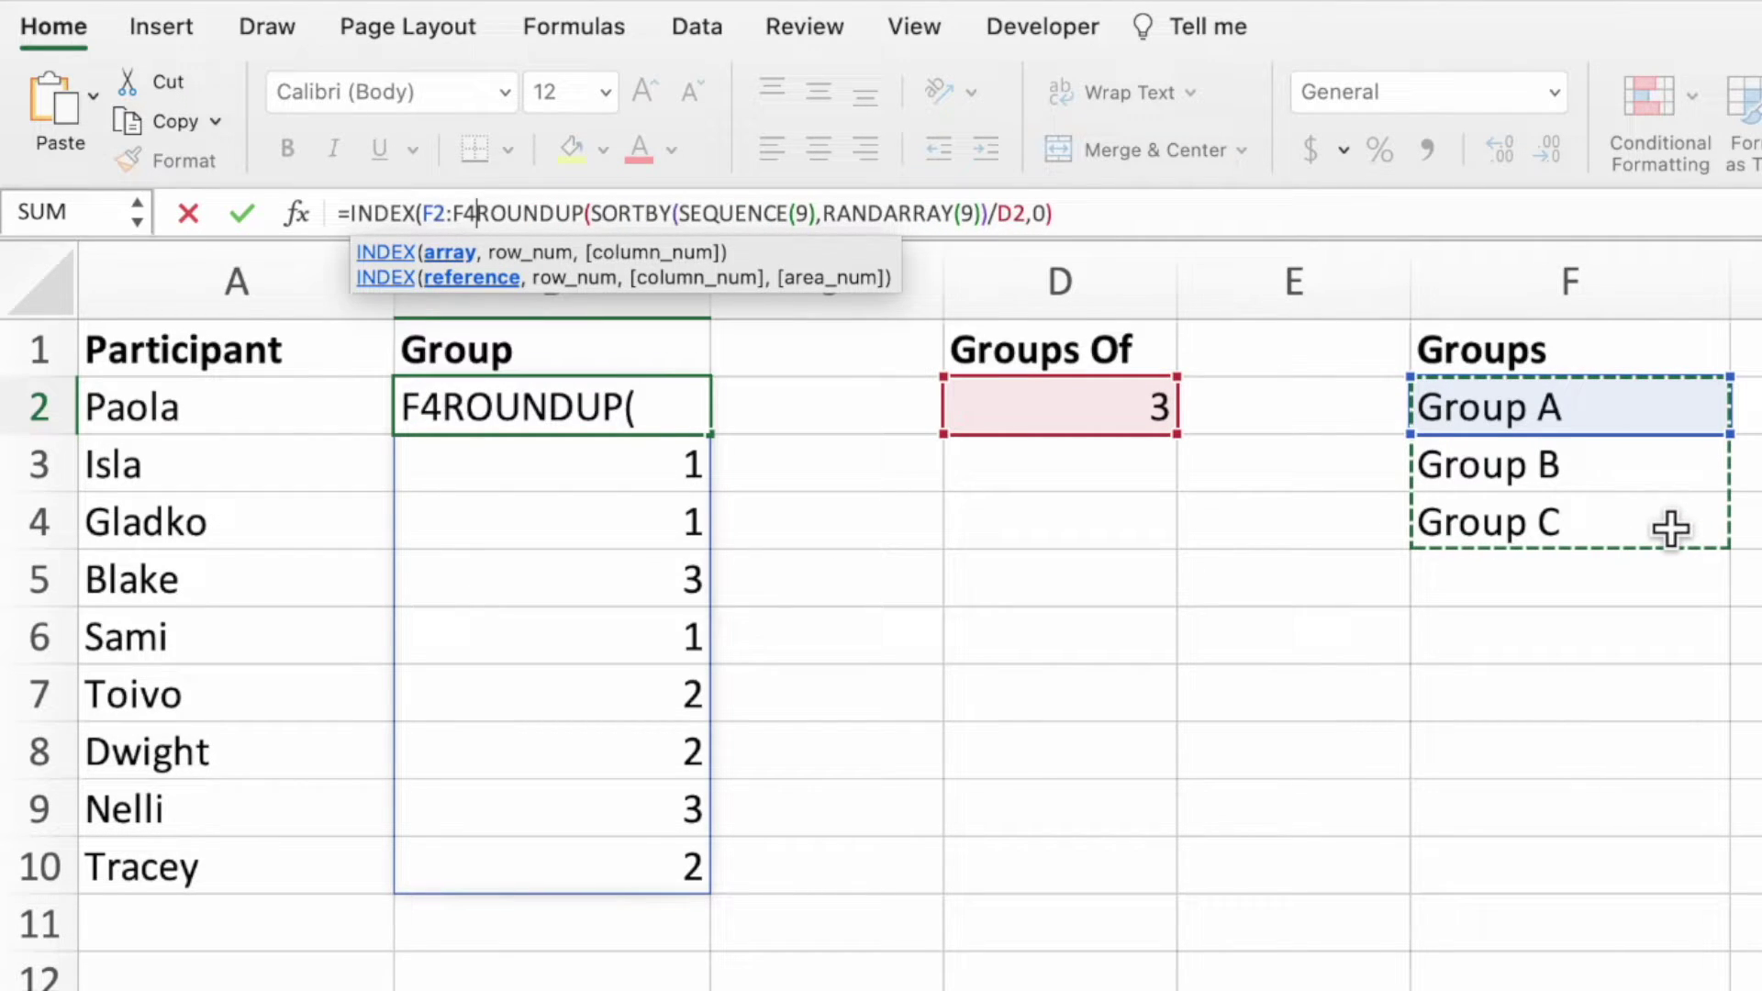
text(,)
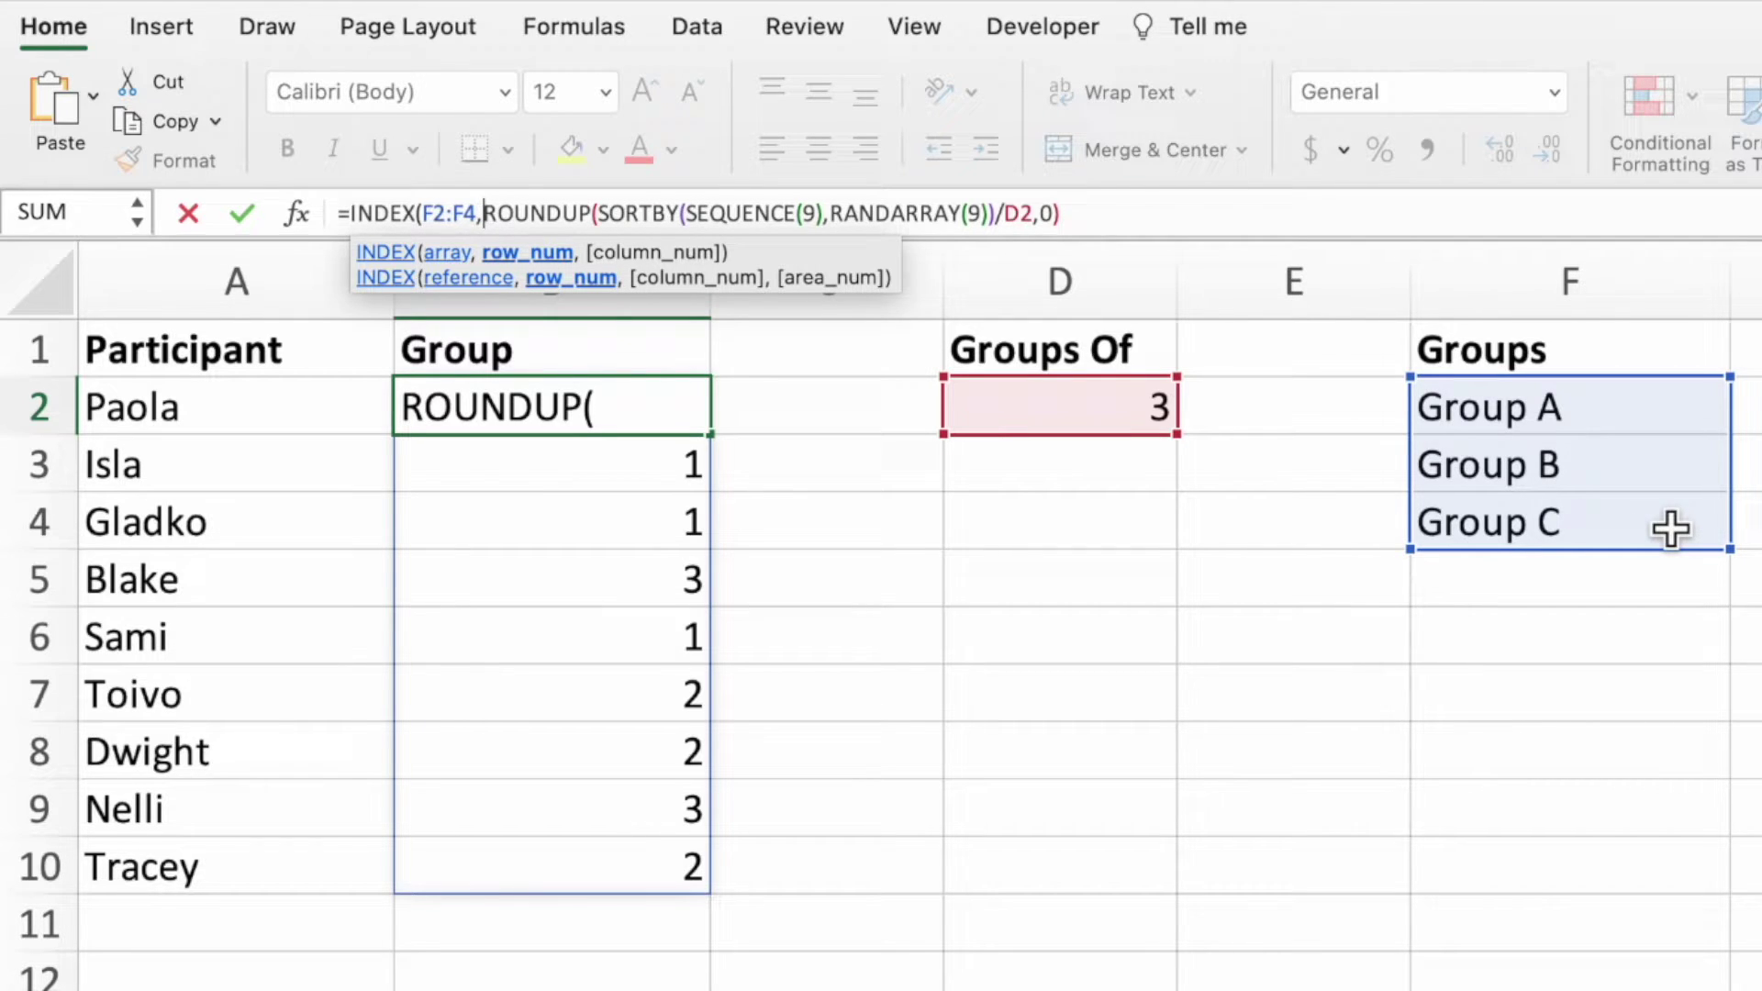
click(1208, 220)
text())
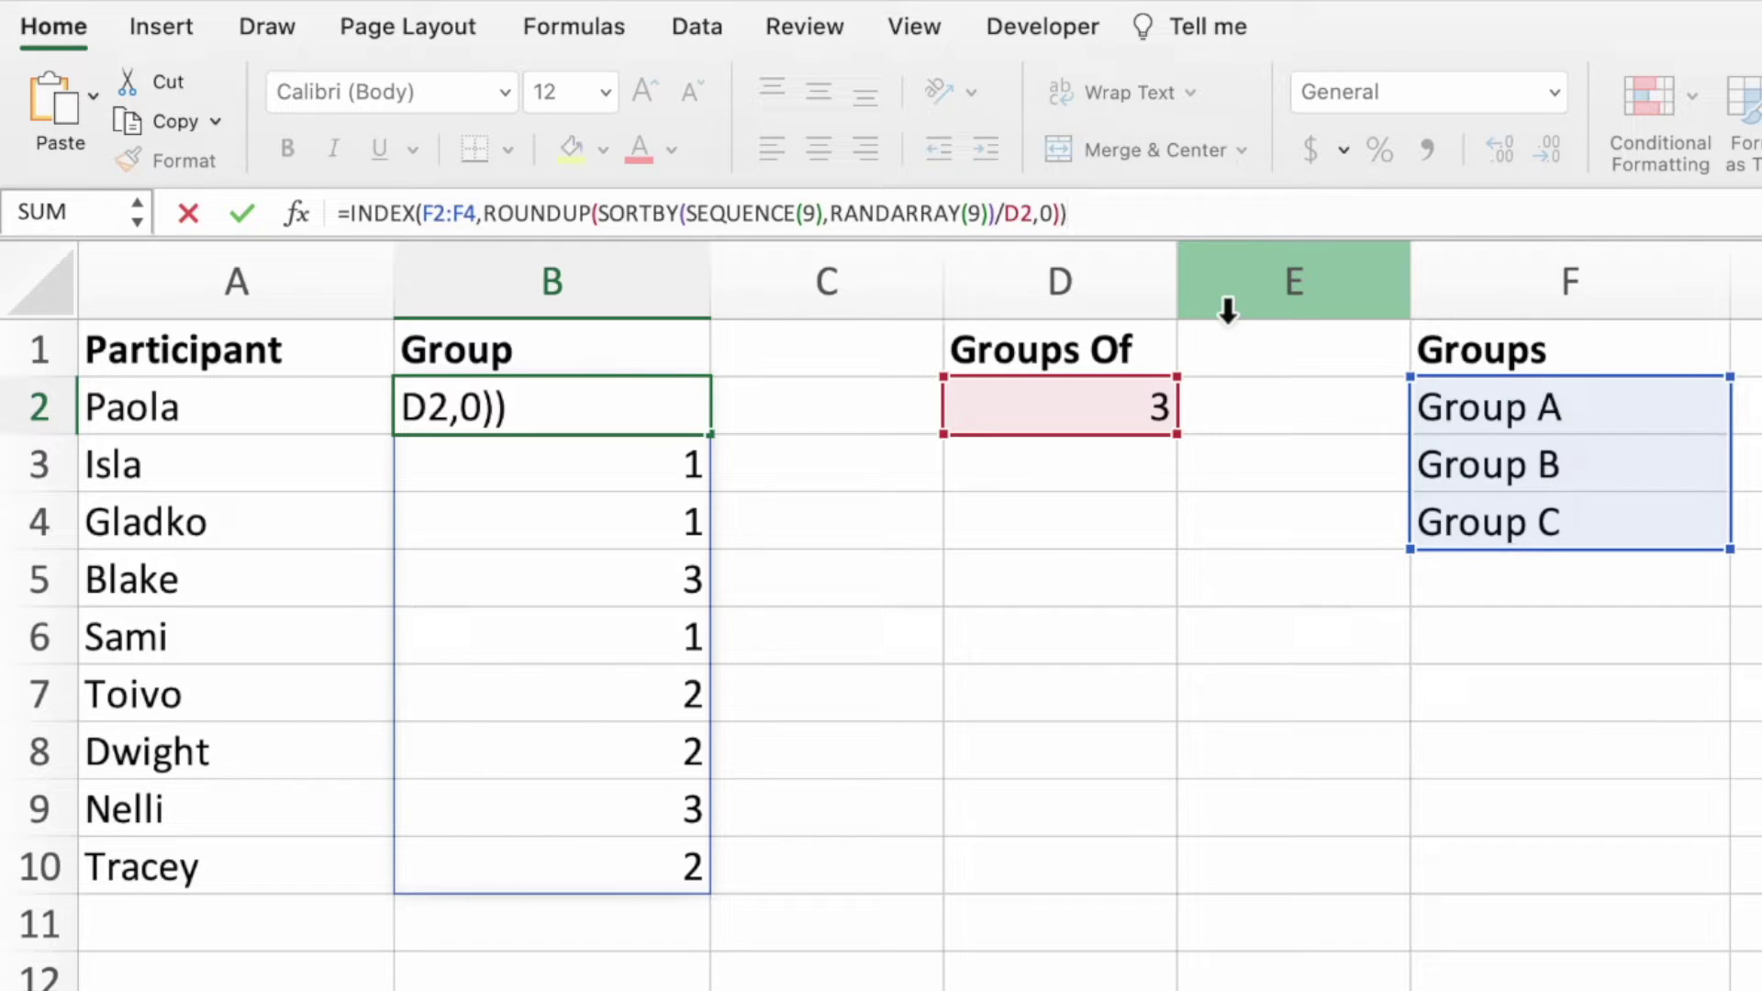
key(Return)
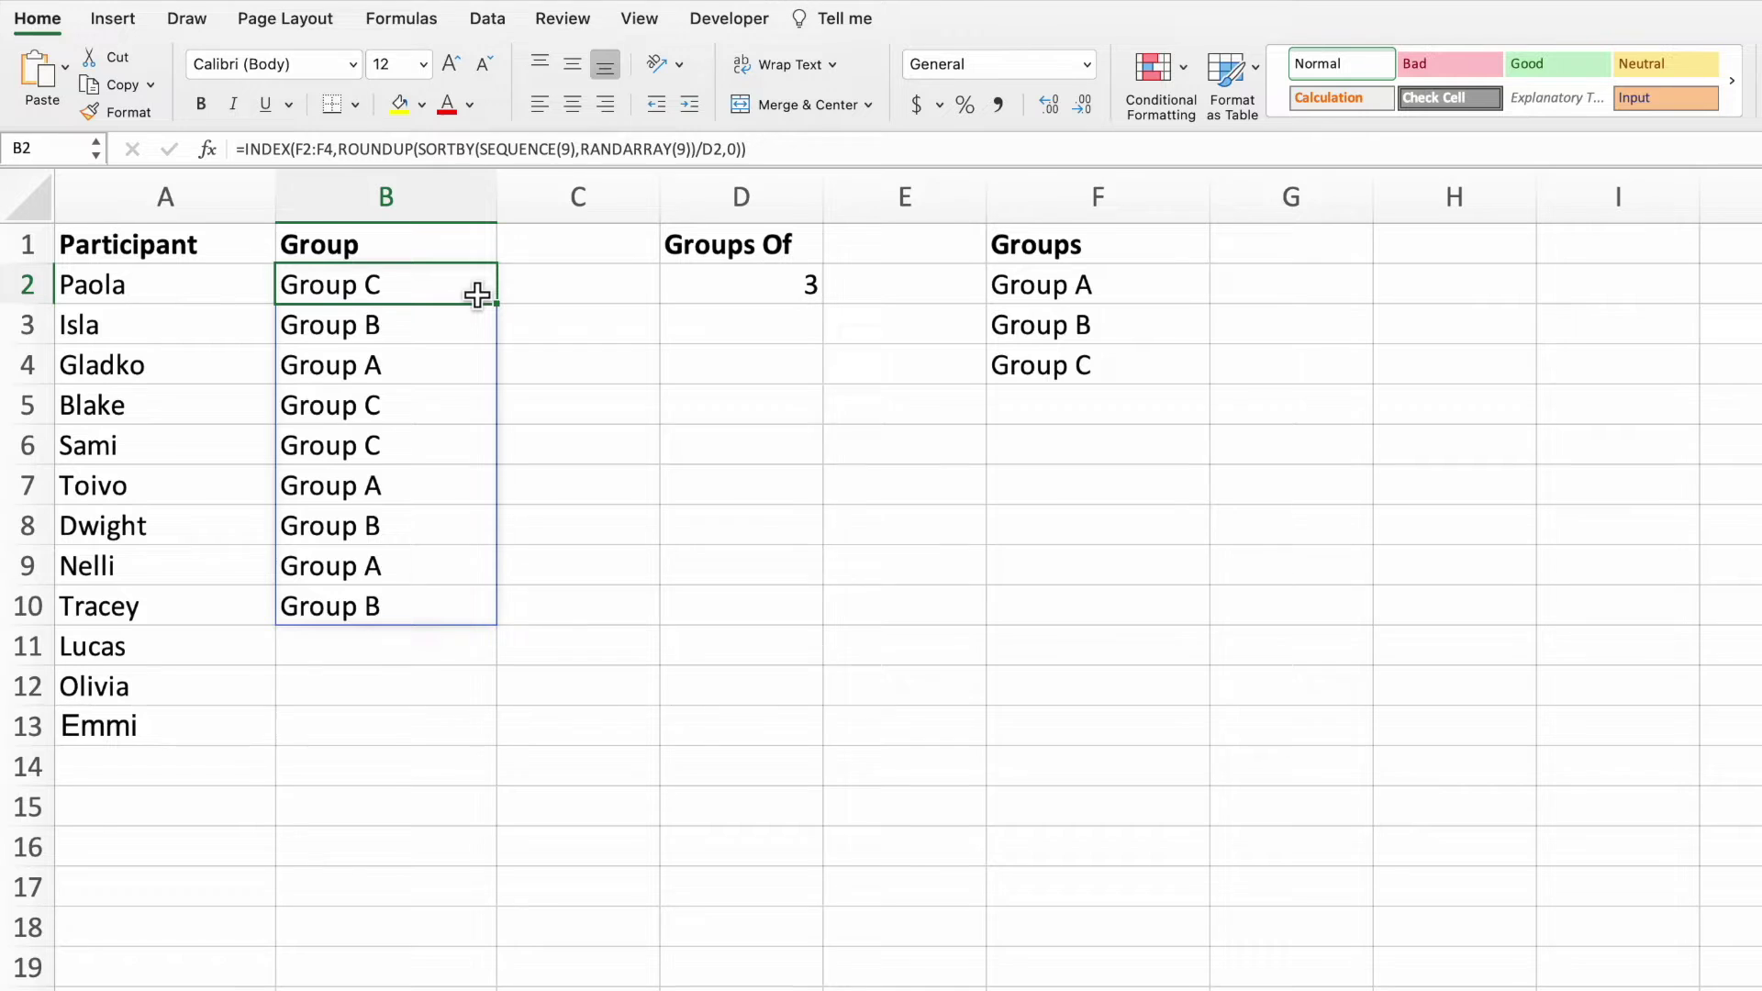
Step: Replace the 9 in SEQUENCE with COUNTA(A:A)-1
click(566, 149)
key(BackSpace)
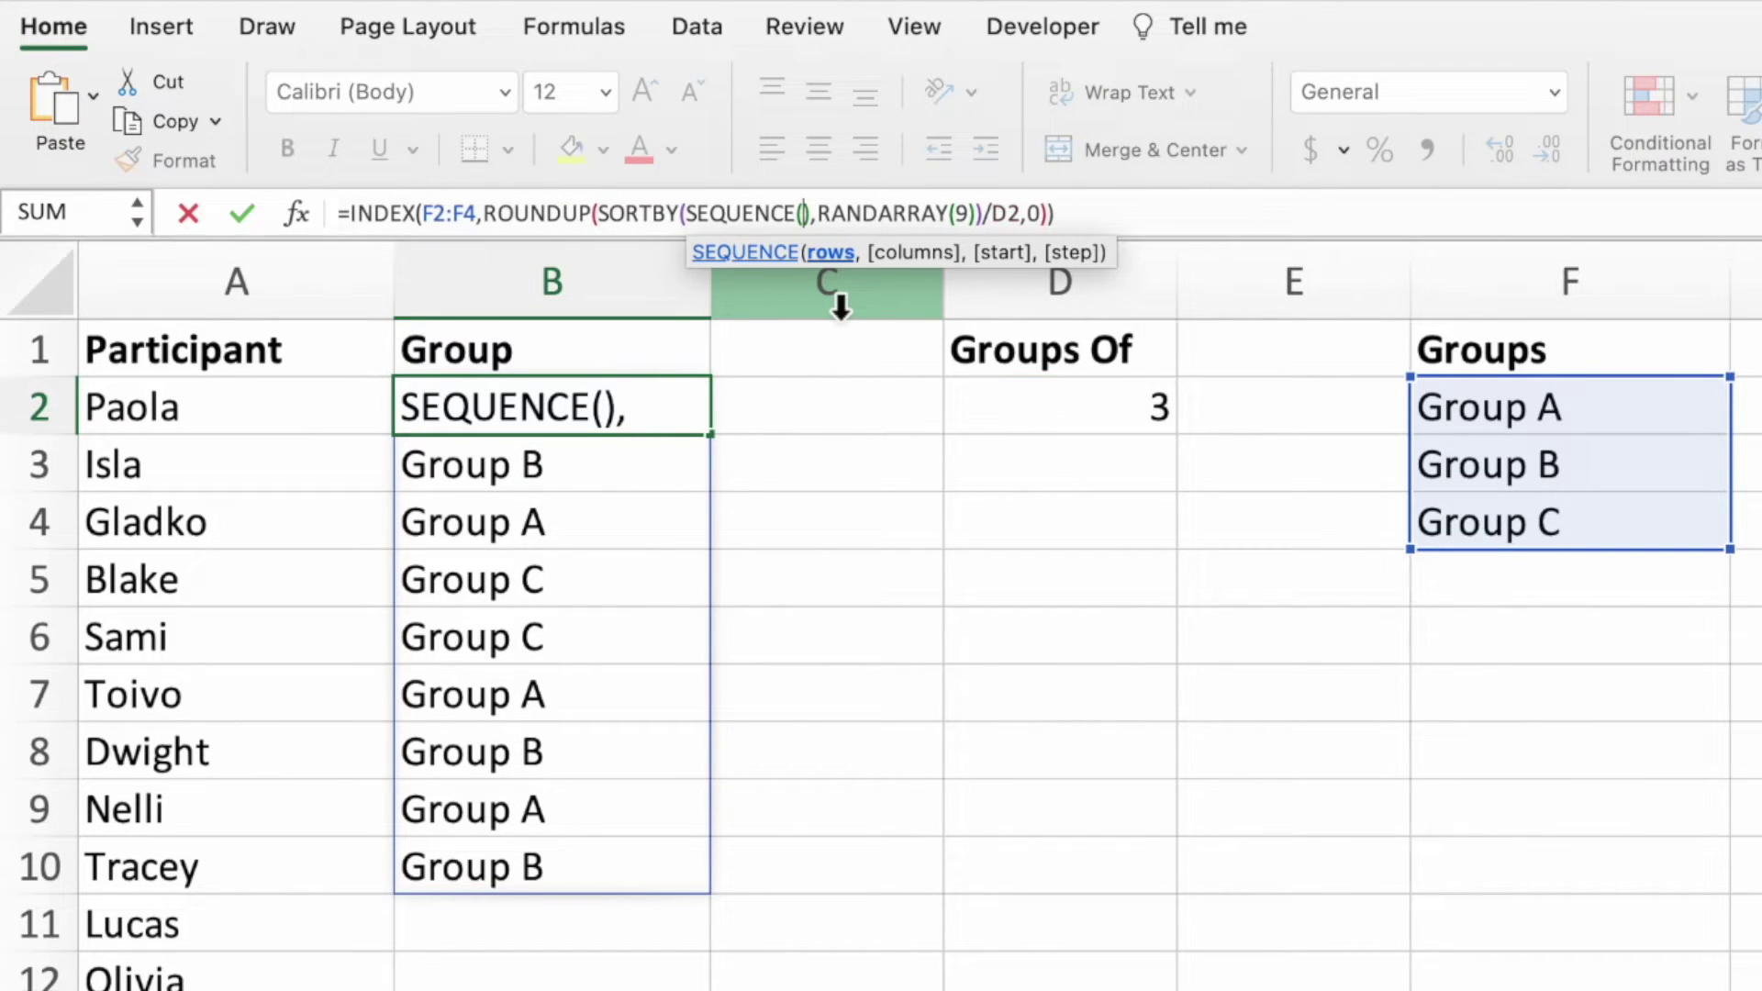
text(COUNTA)
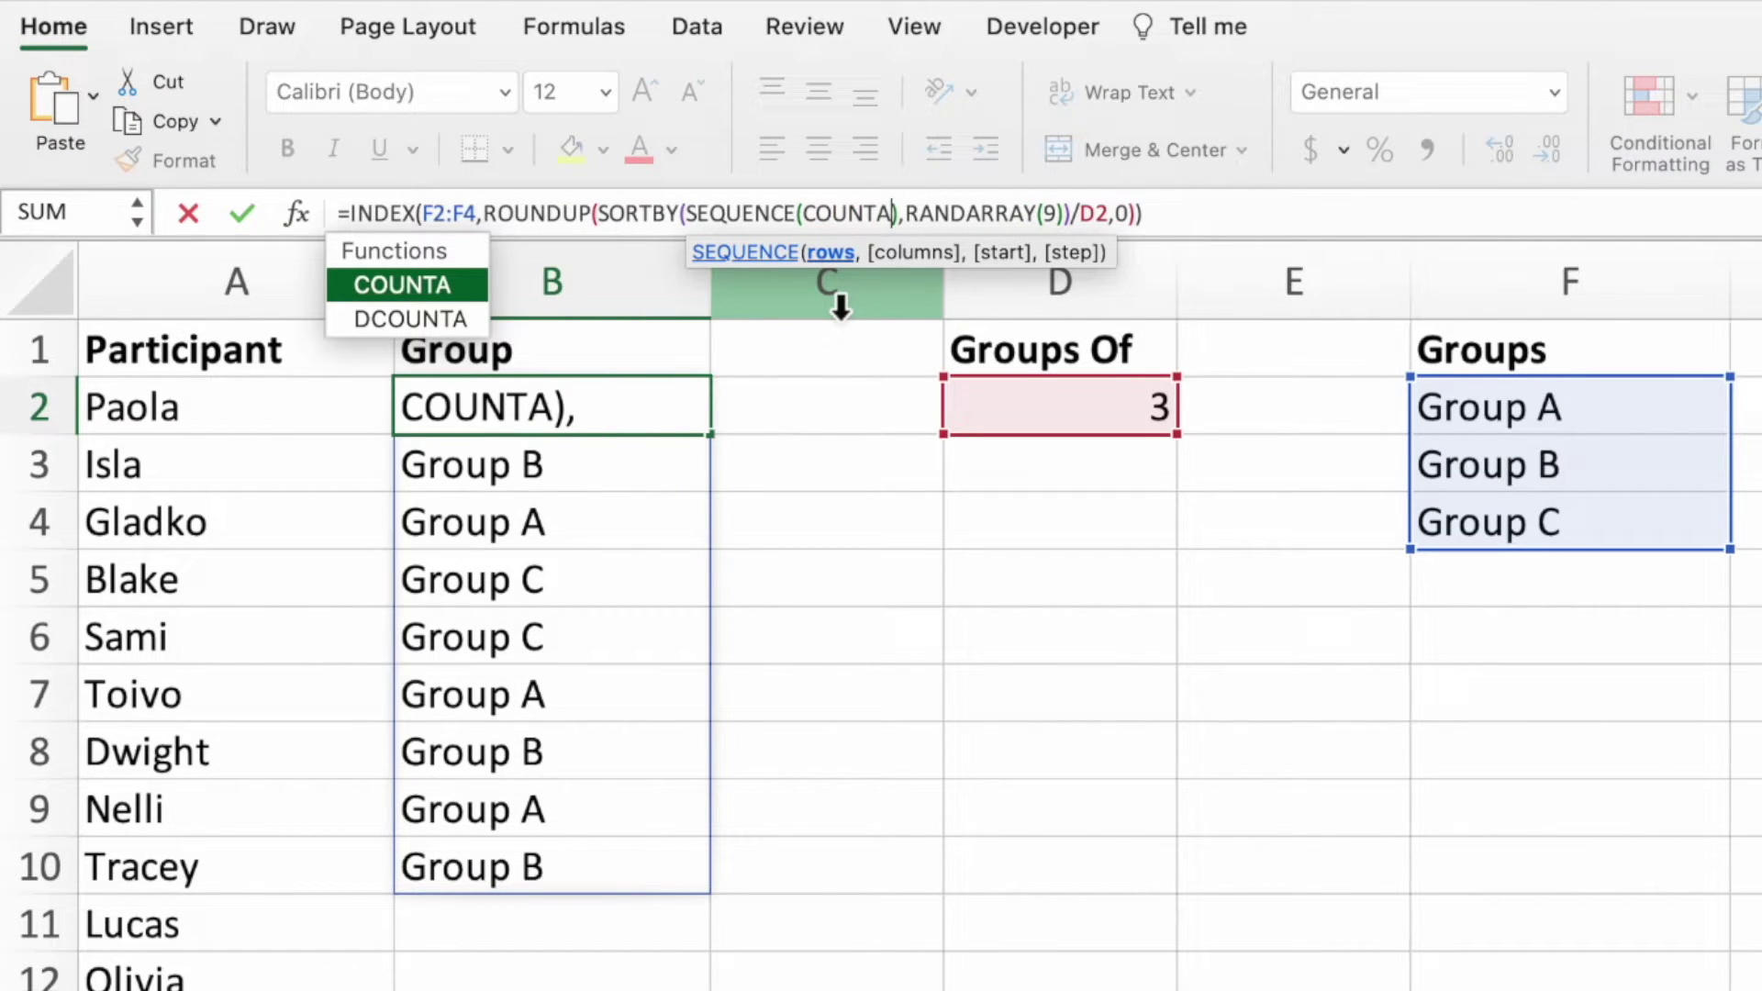
text(()
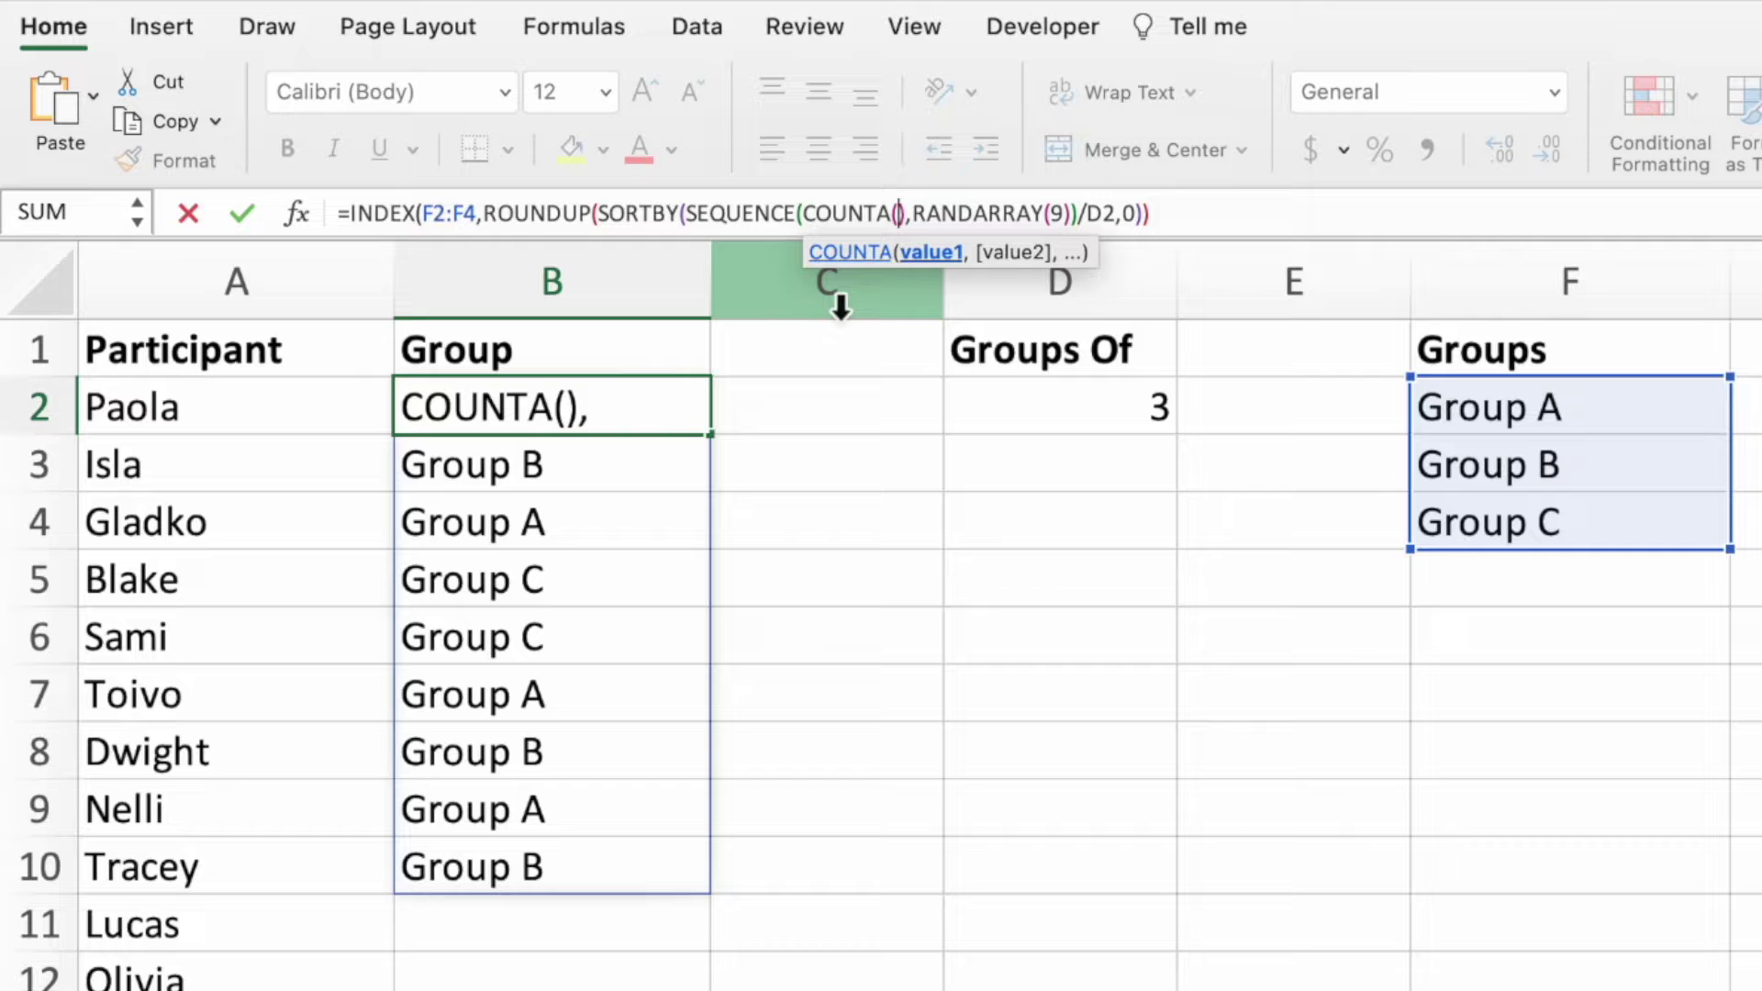
click(358, 296)
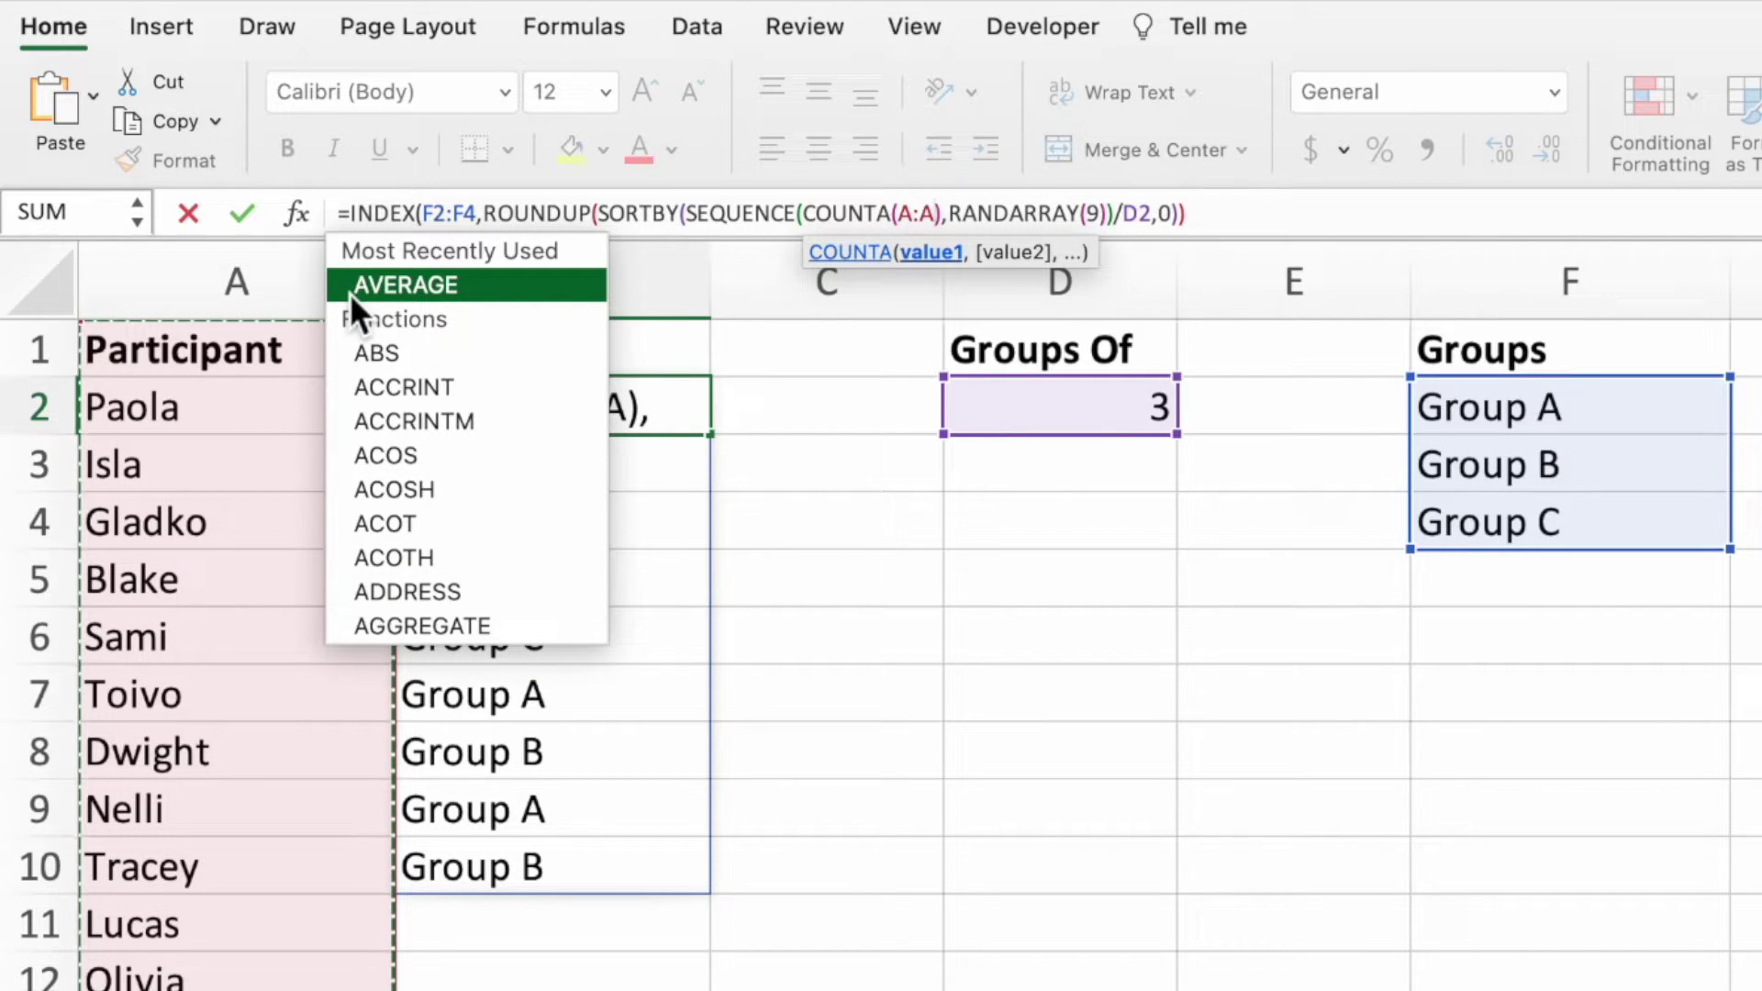
text())
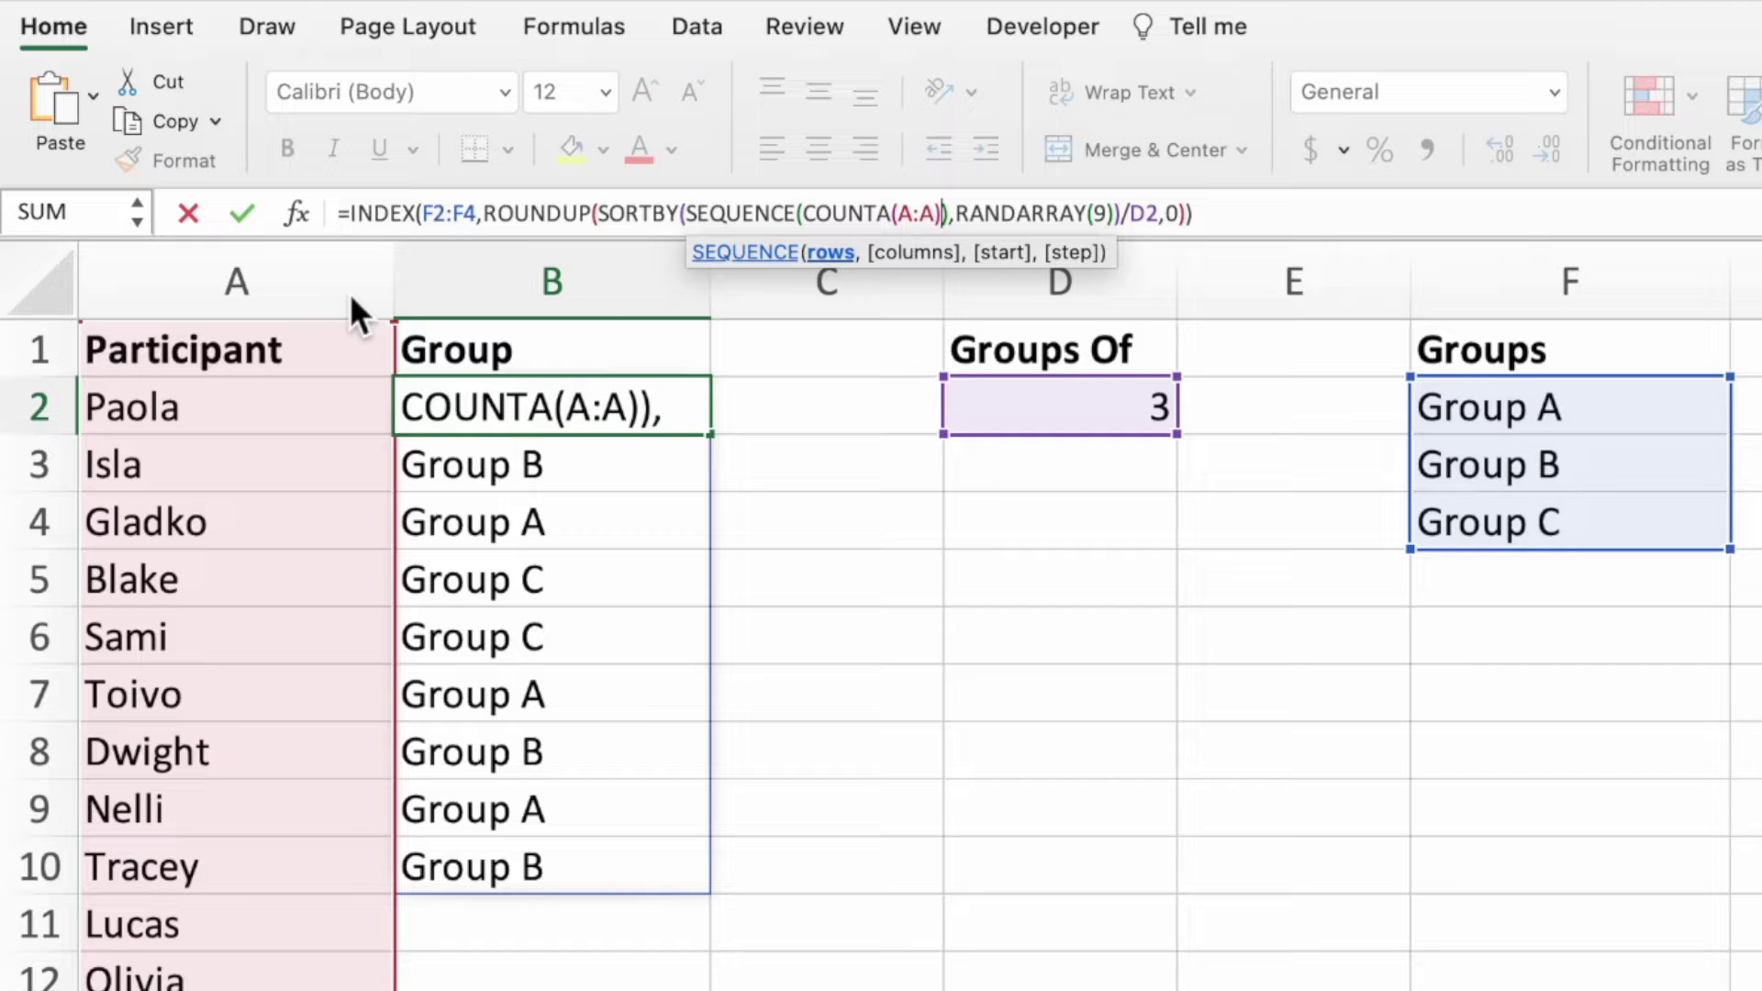
text(-1)
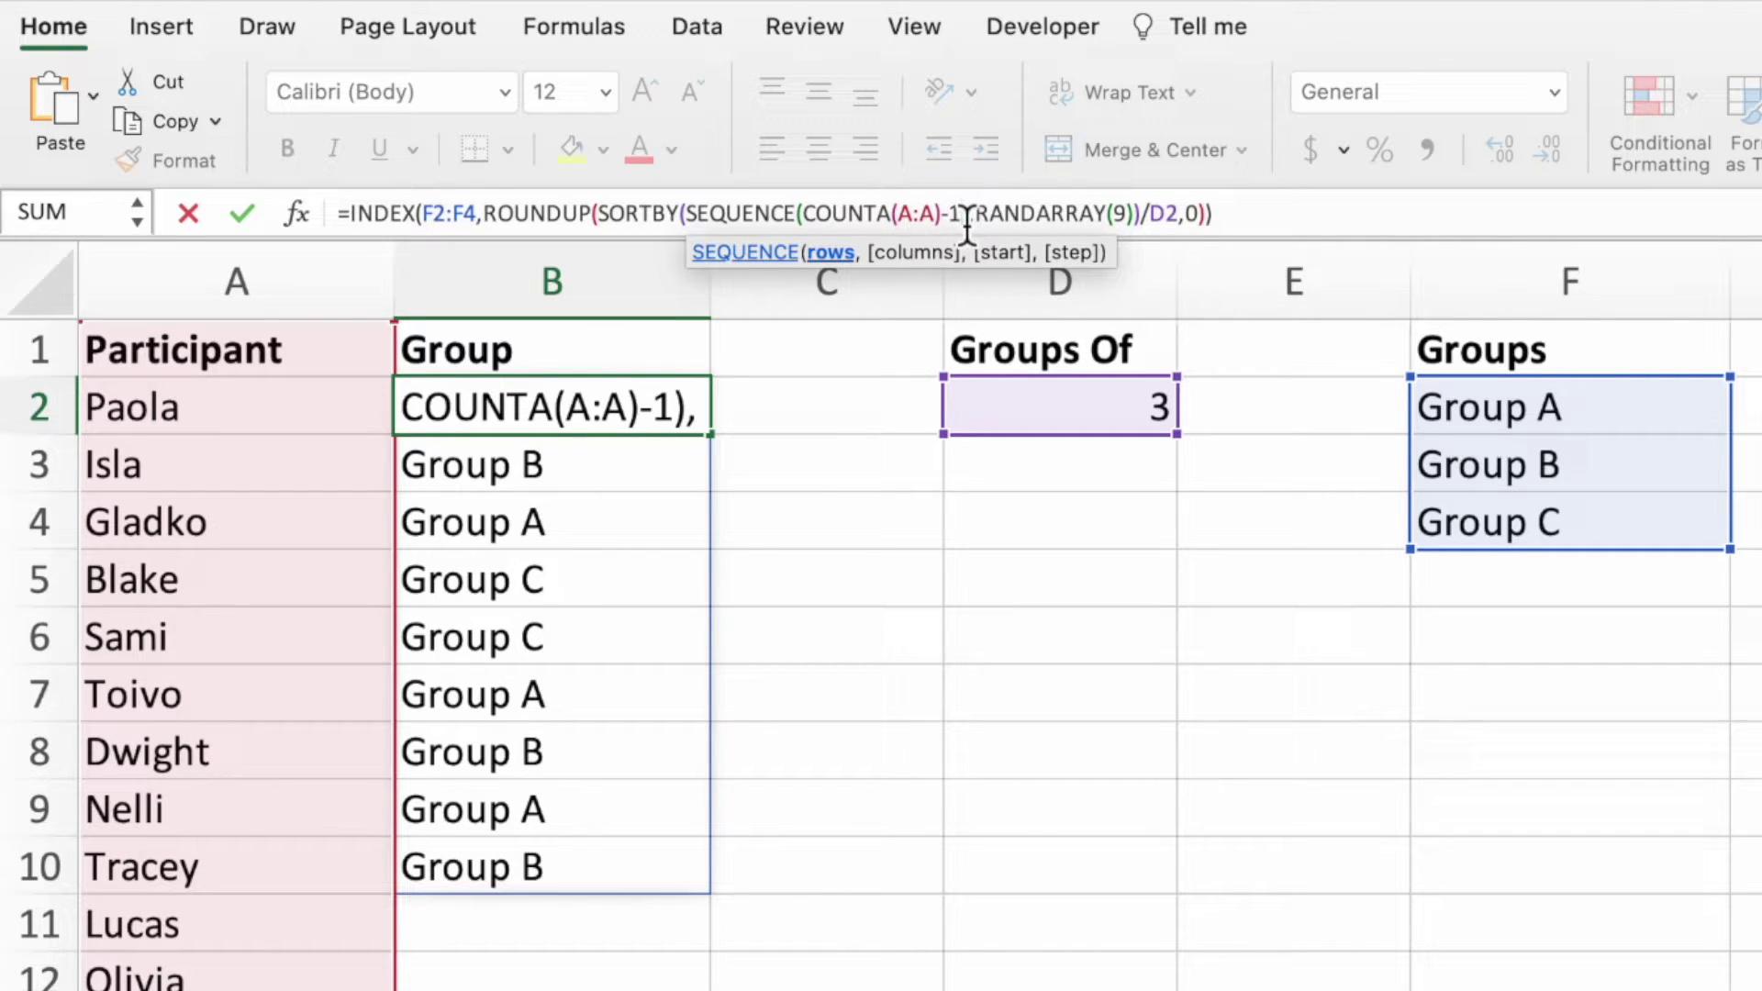
Step: Copy COUNTA(A:A)-1 into RANDARRAY in place of its 9 and commit the formula
drag(966, 225, 804, 219)
key(super+c)
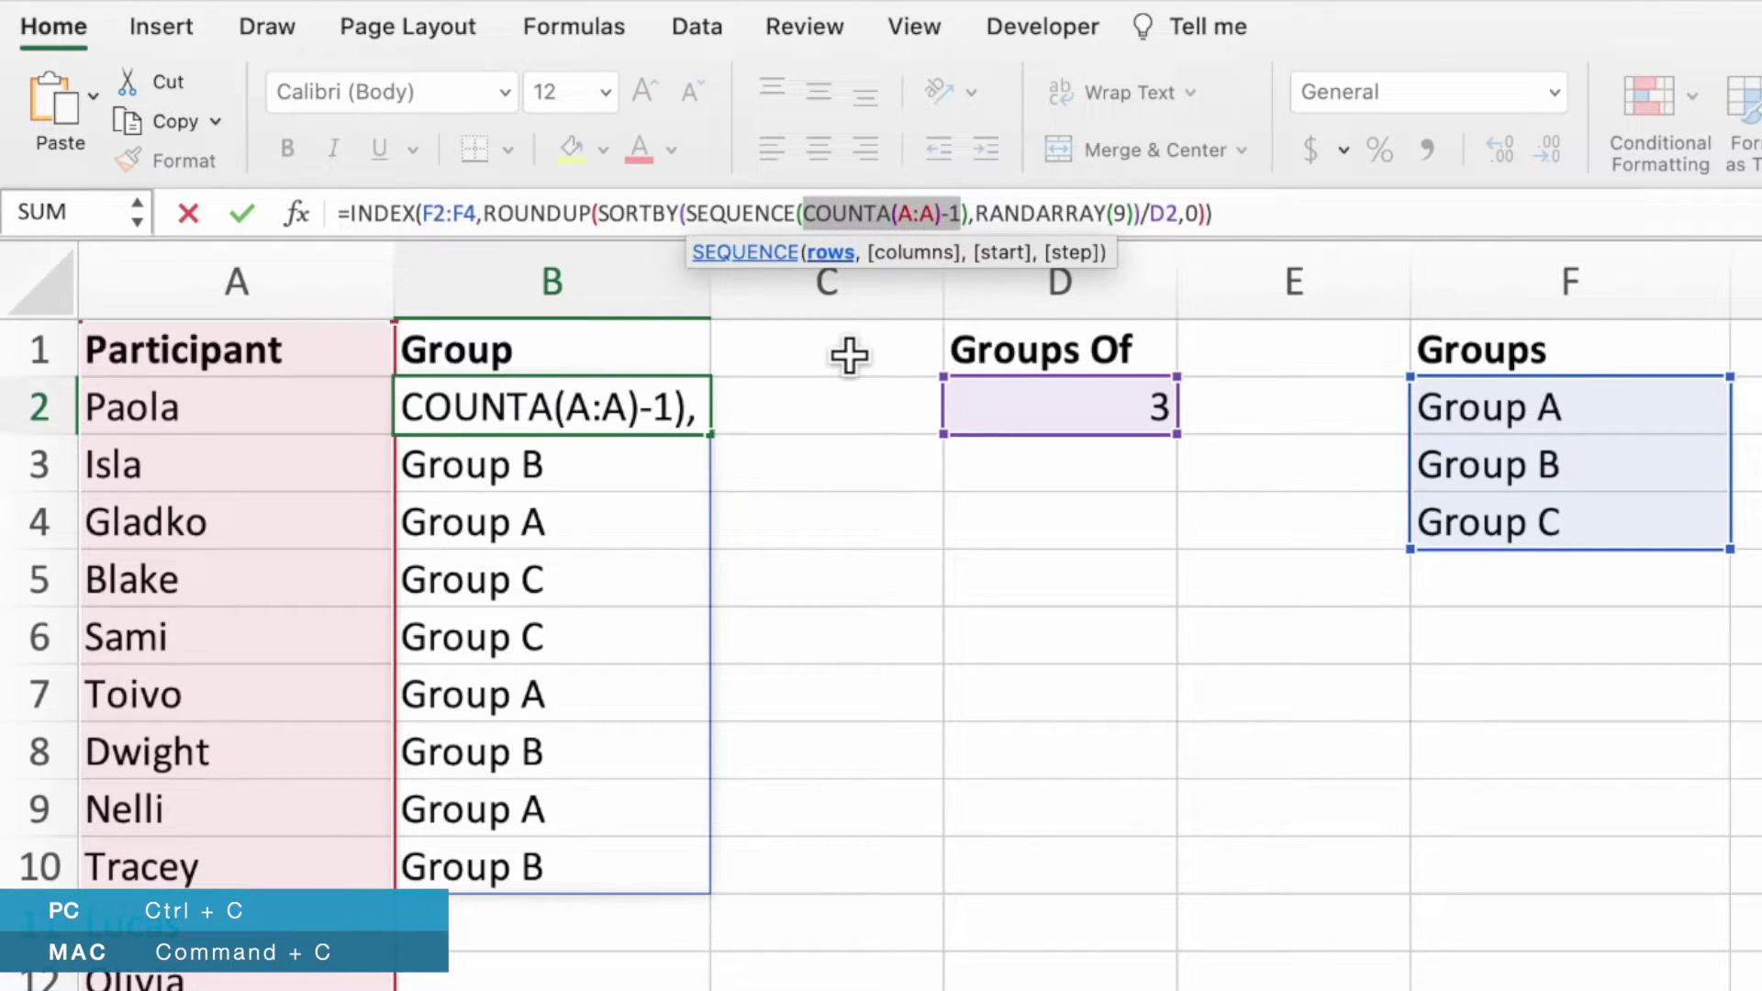
click(1121, 216)
key(BackSpace)
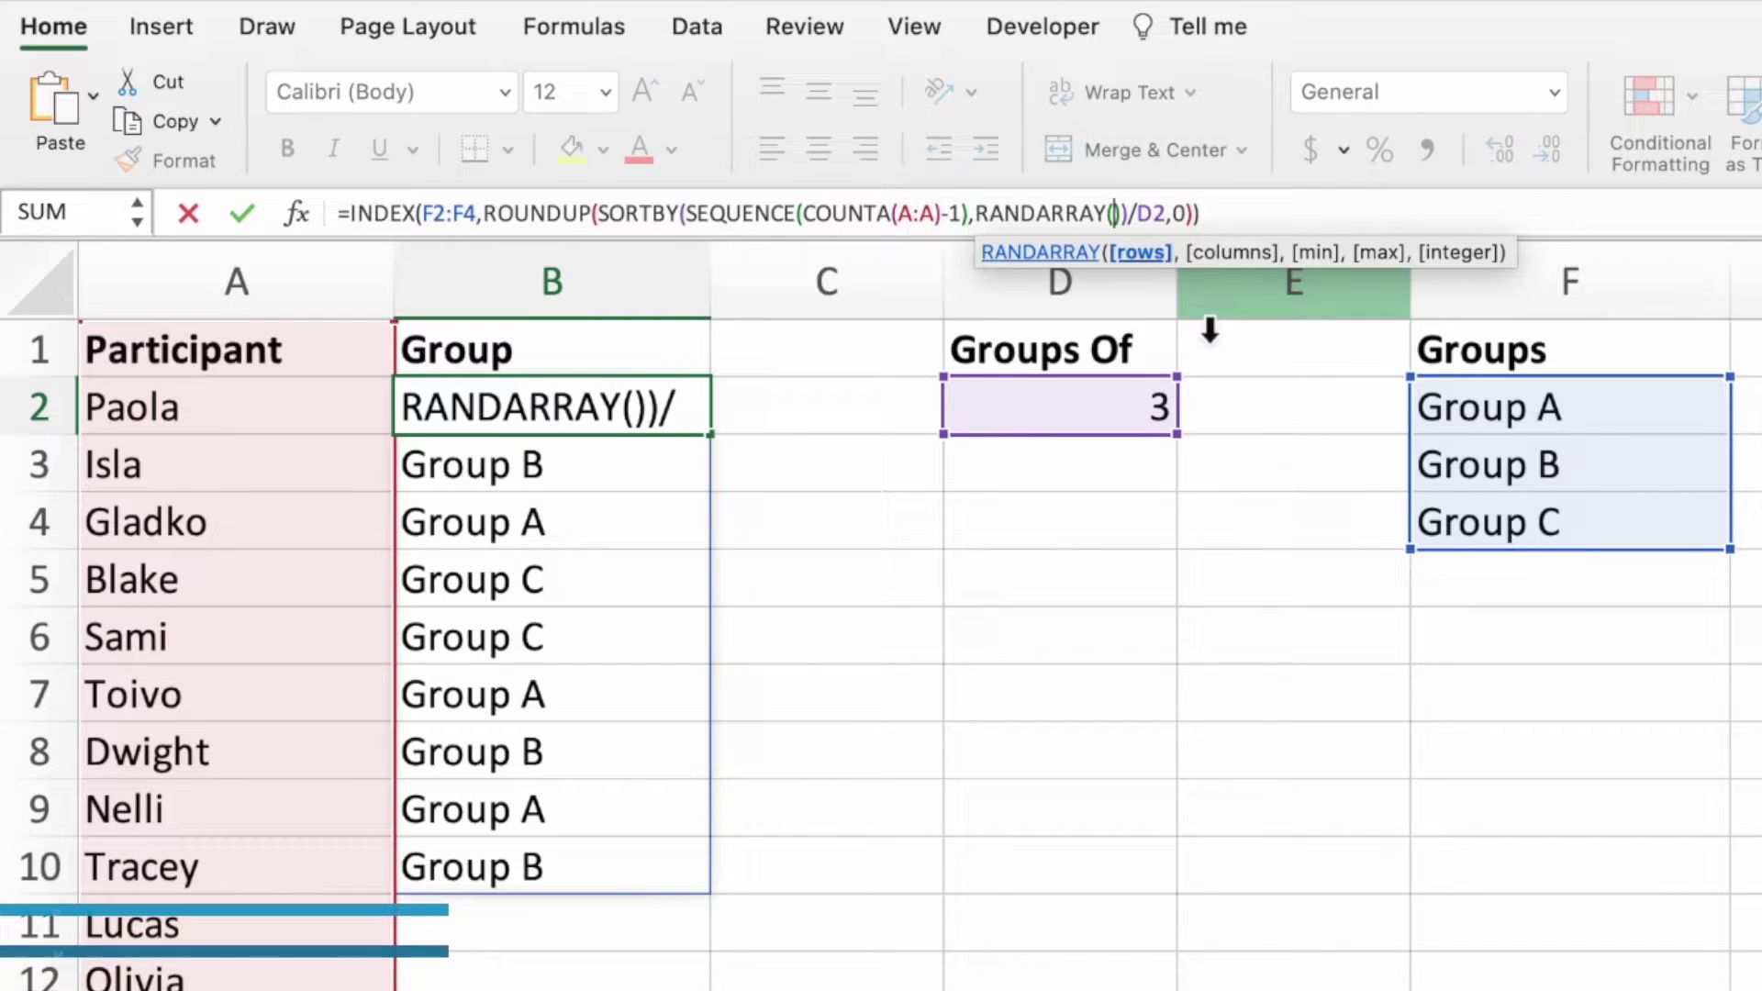
key(super+v)
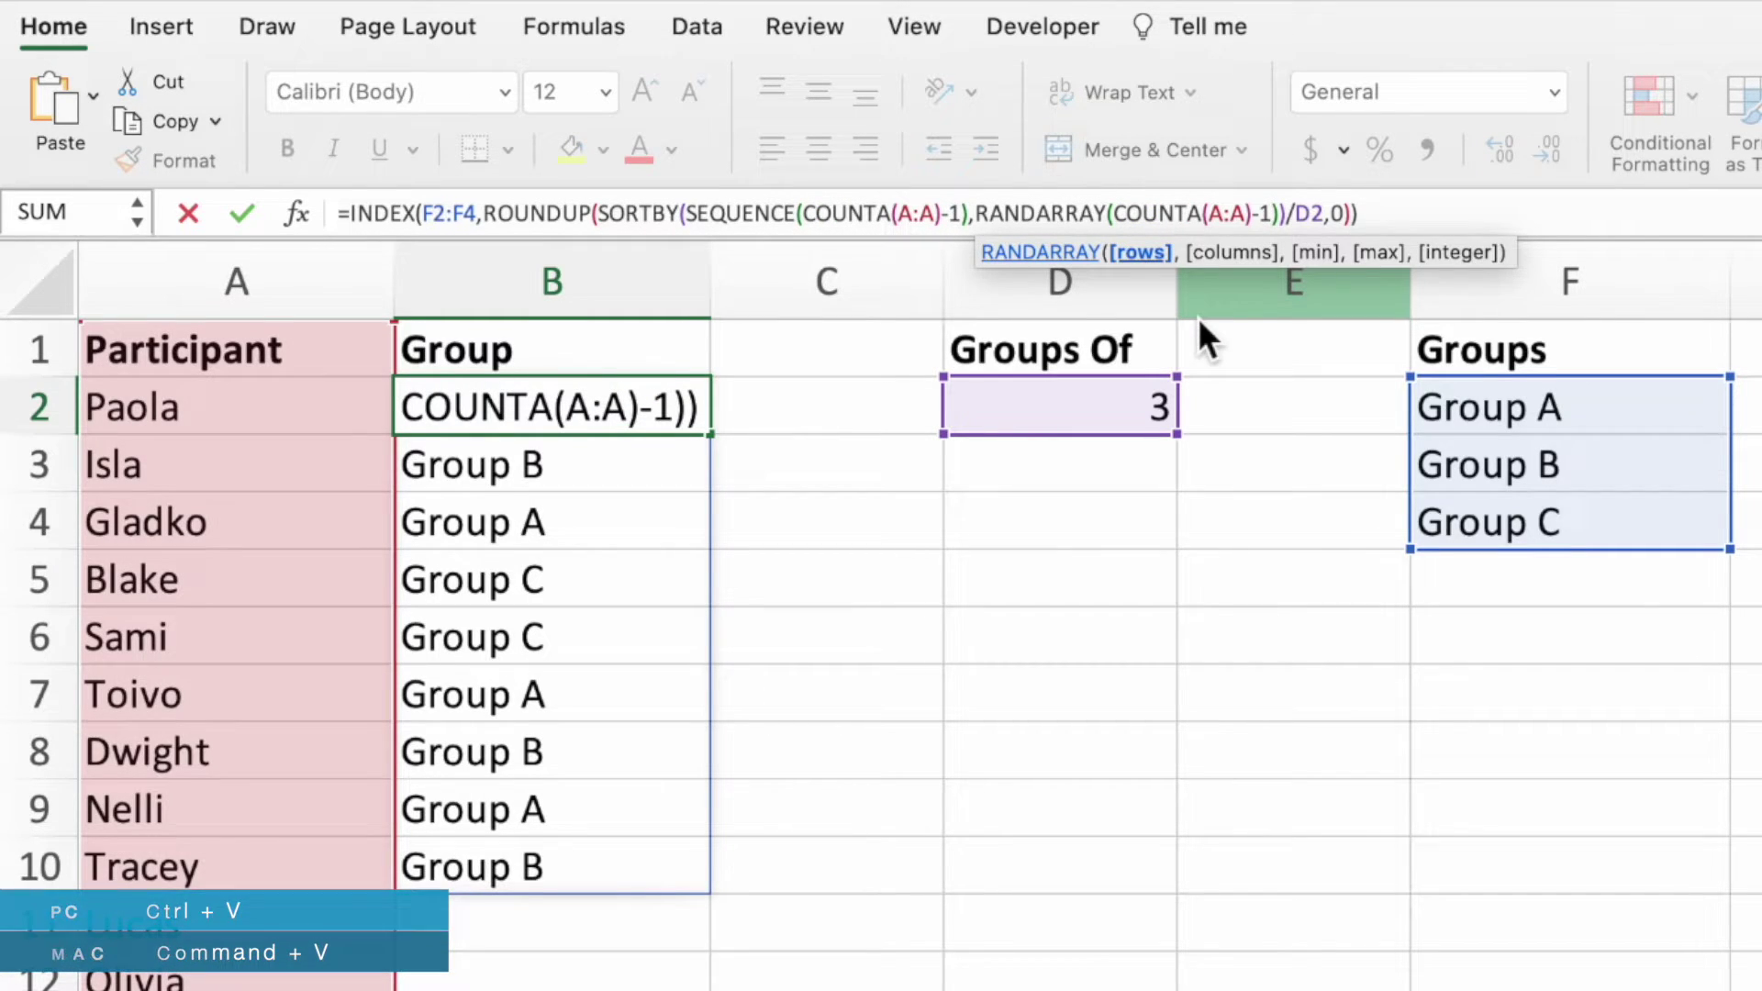
key(Return)
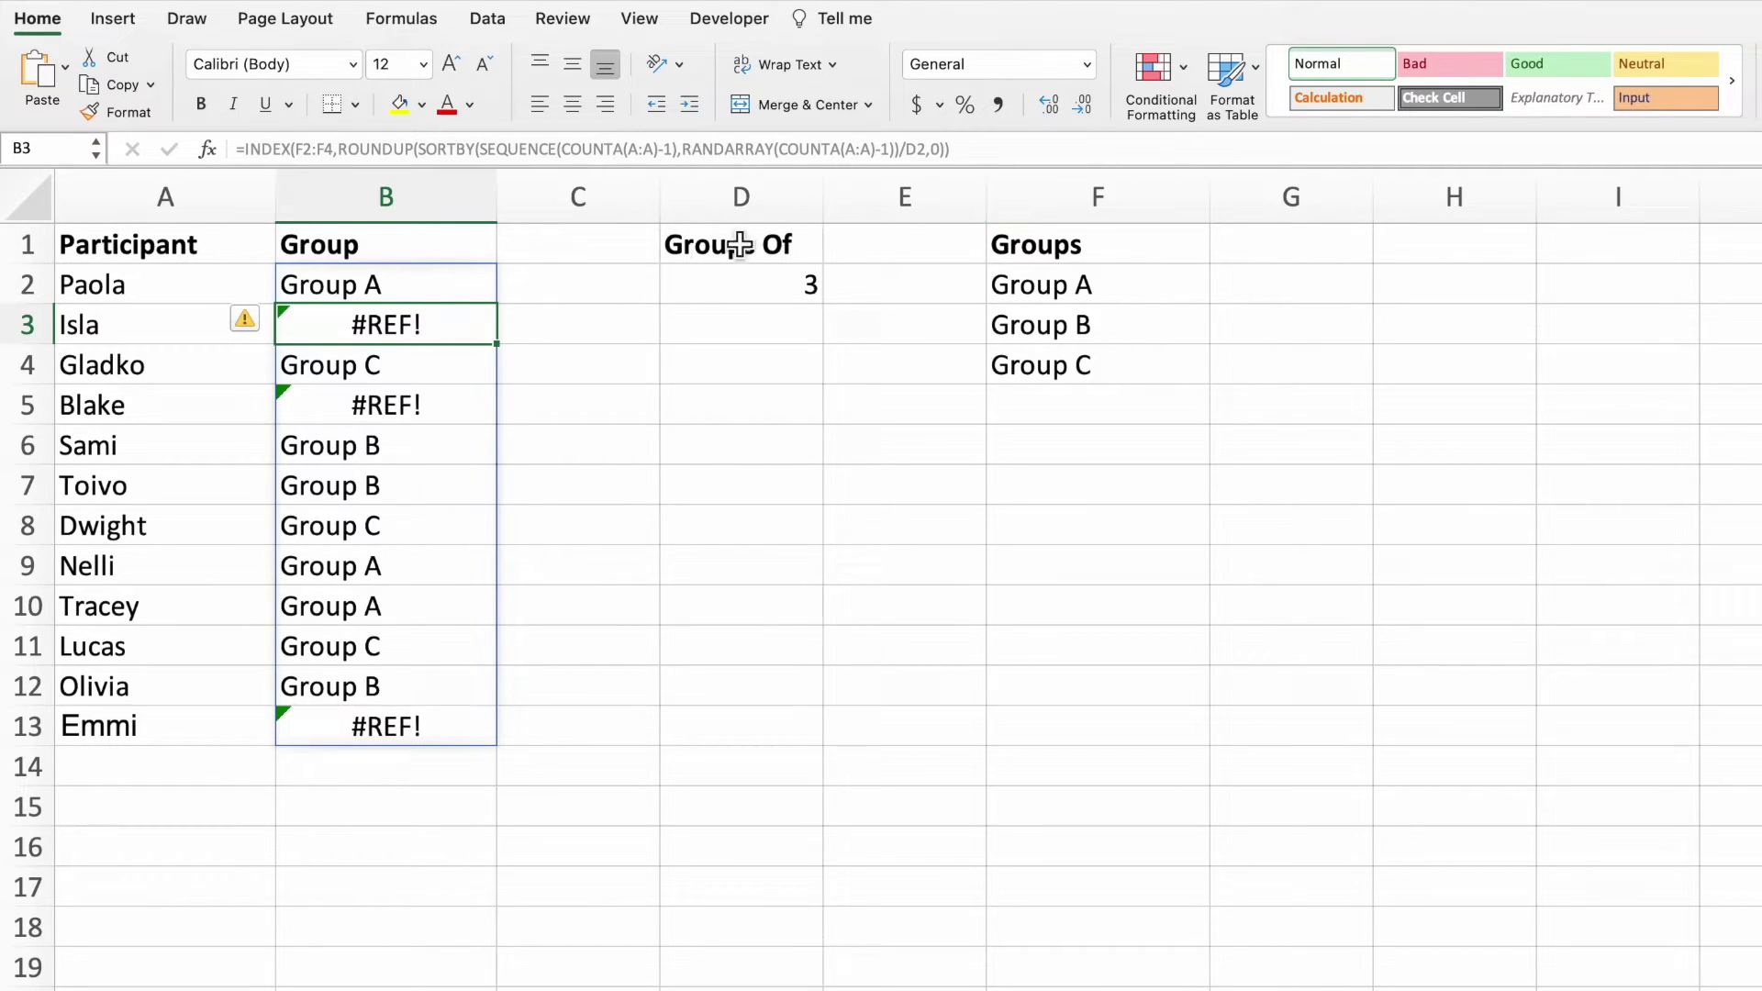
click(449, 295)
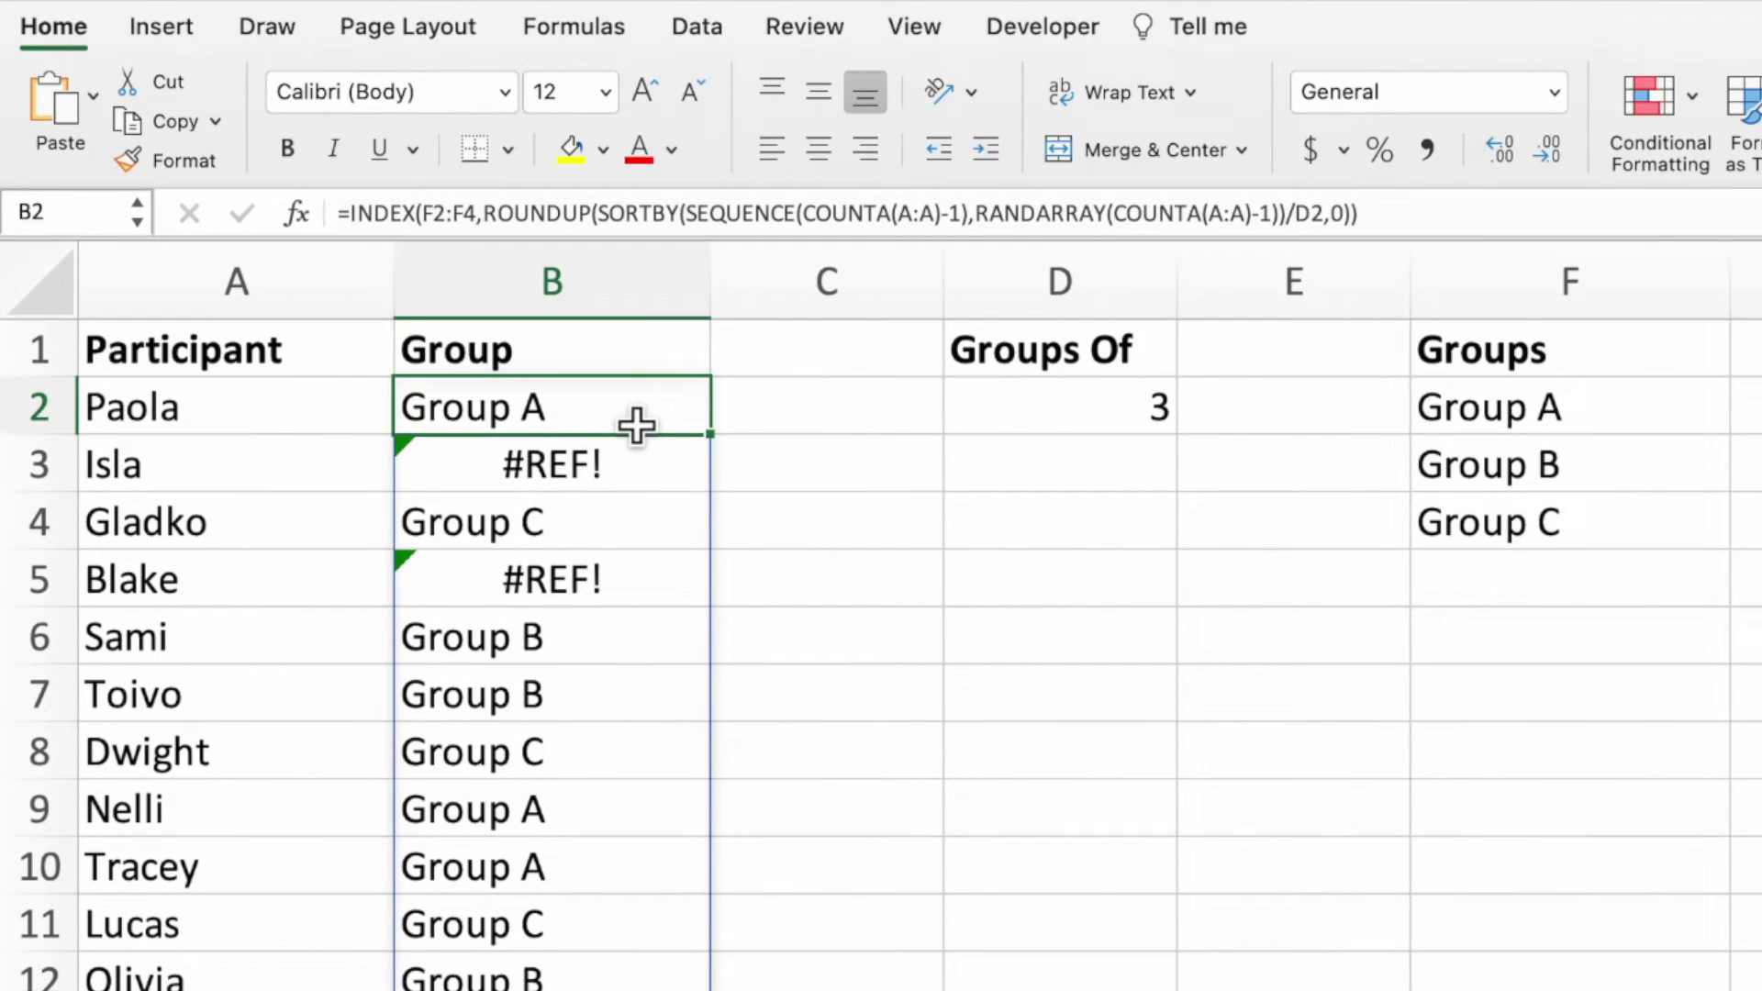
click(430, 201)
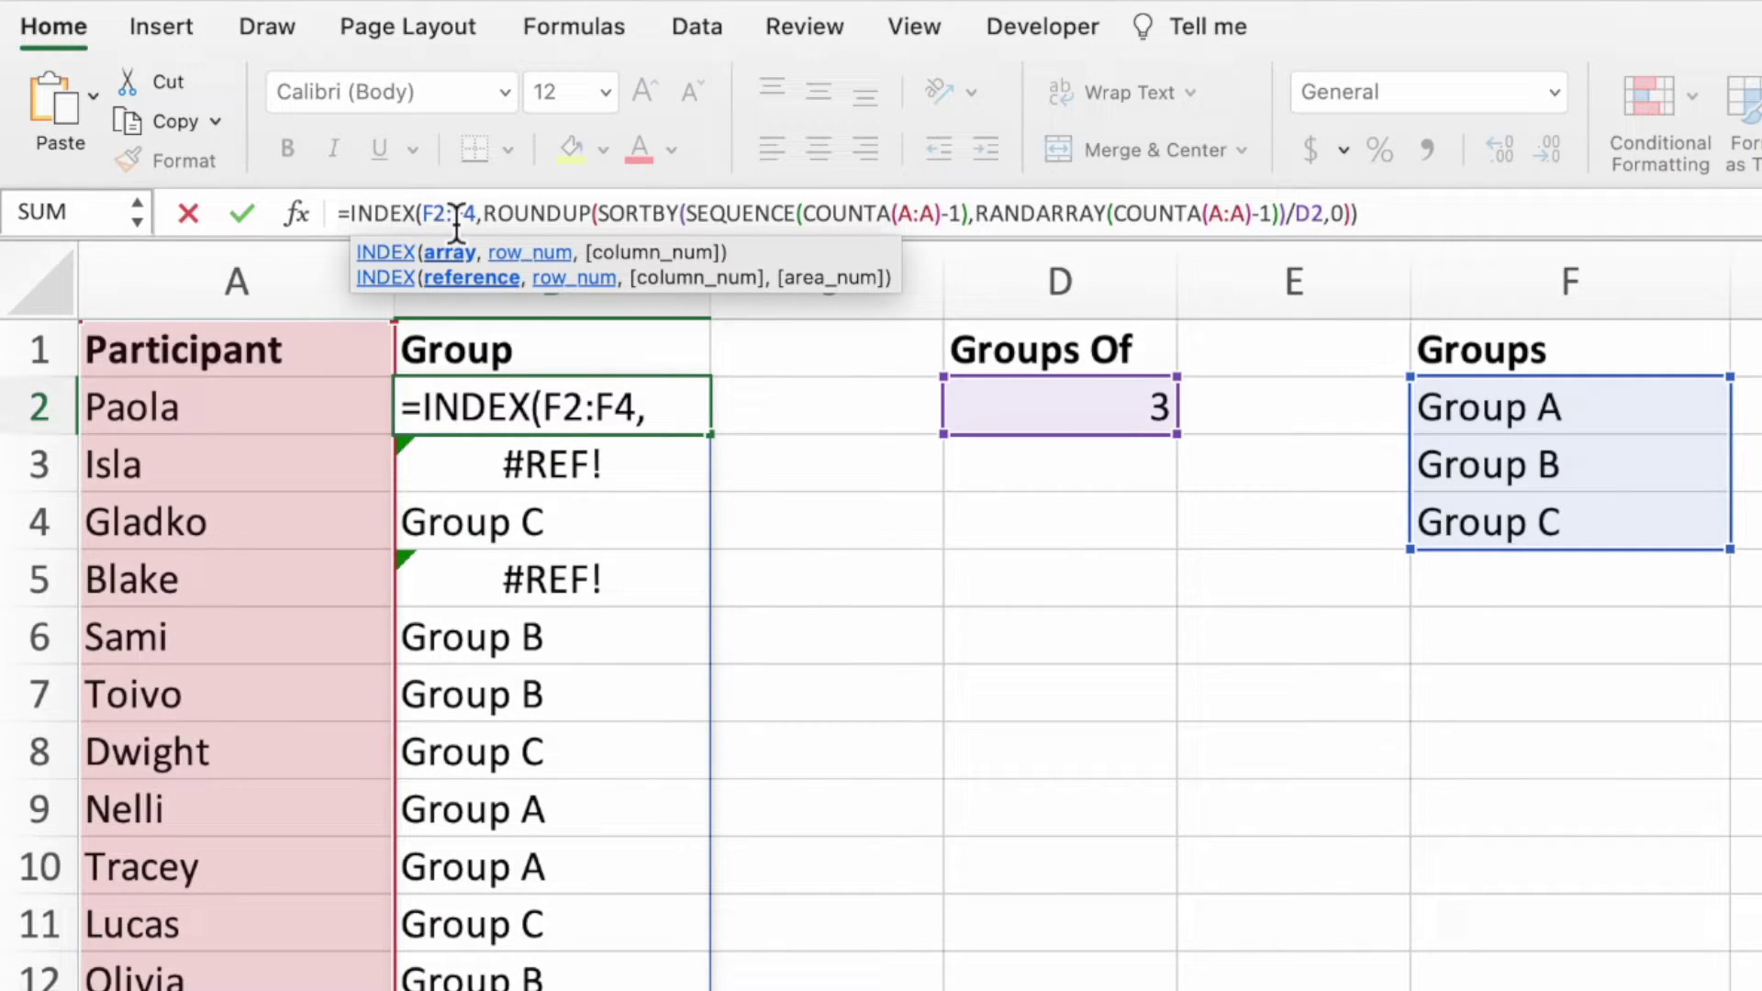
click(547, 257)
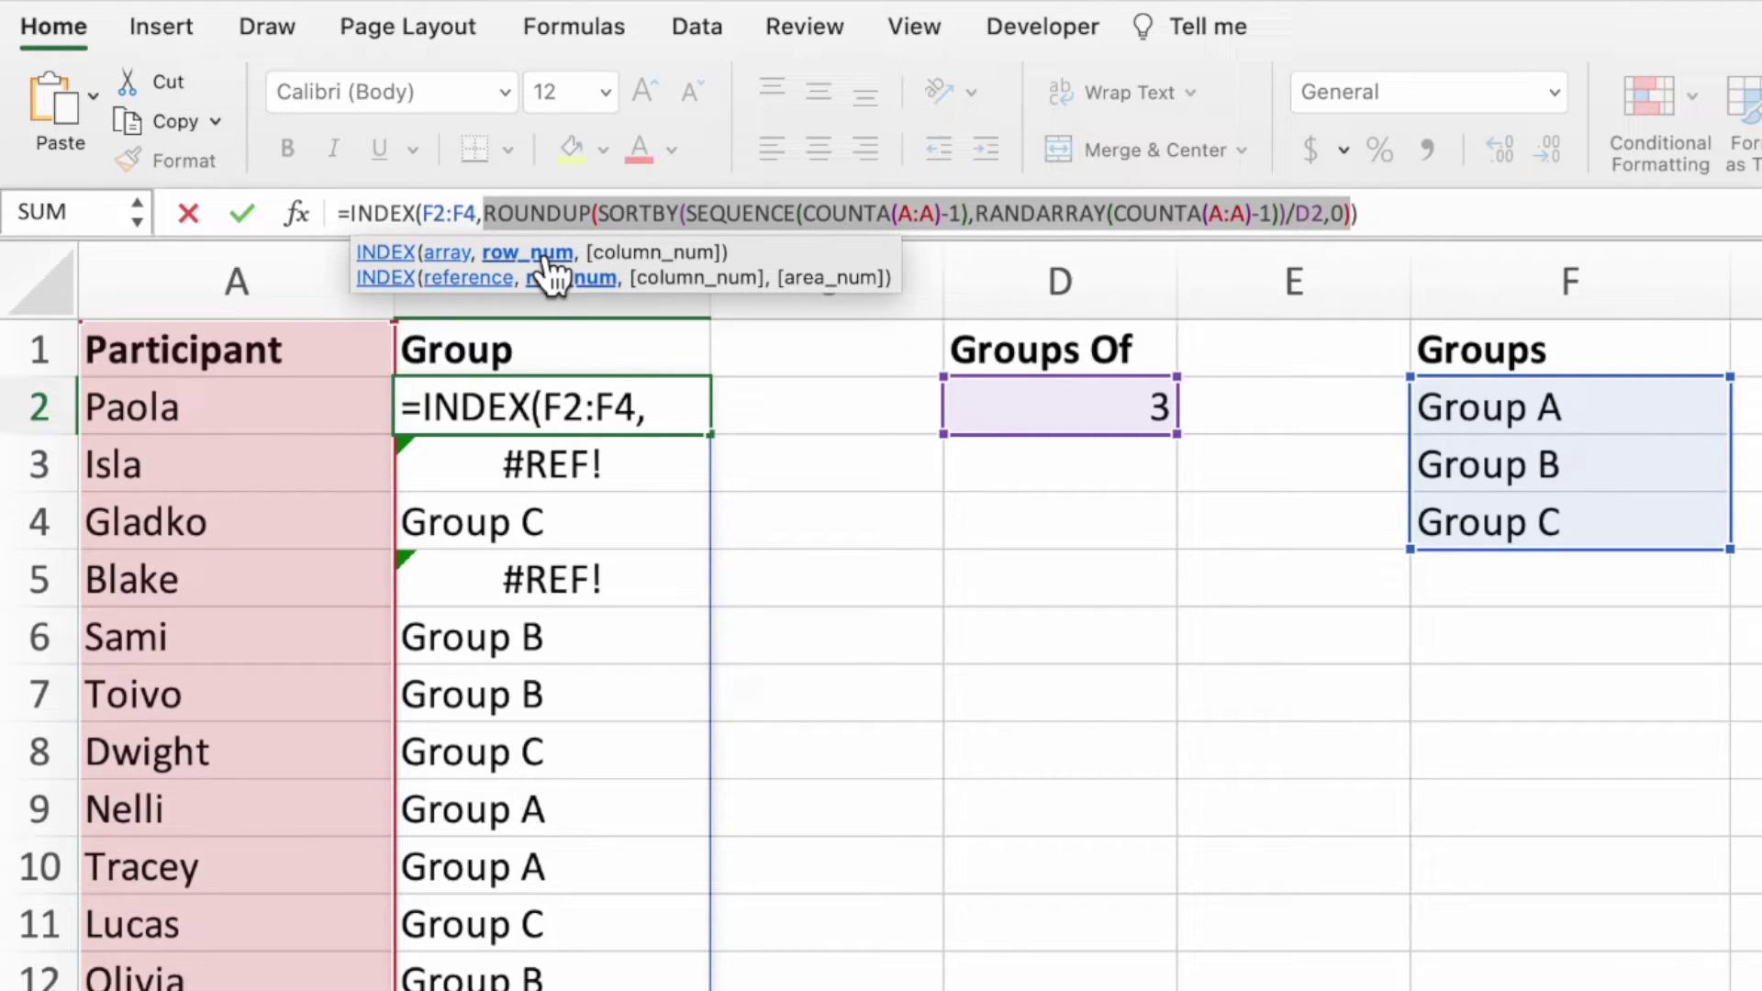
key(F9)
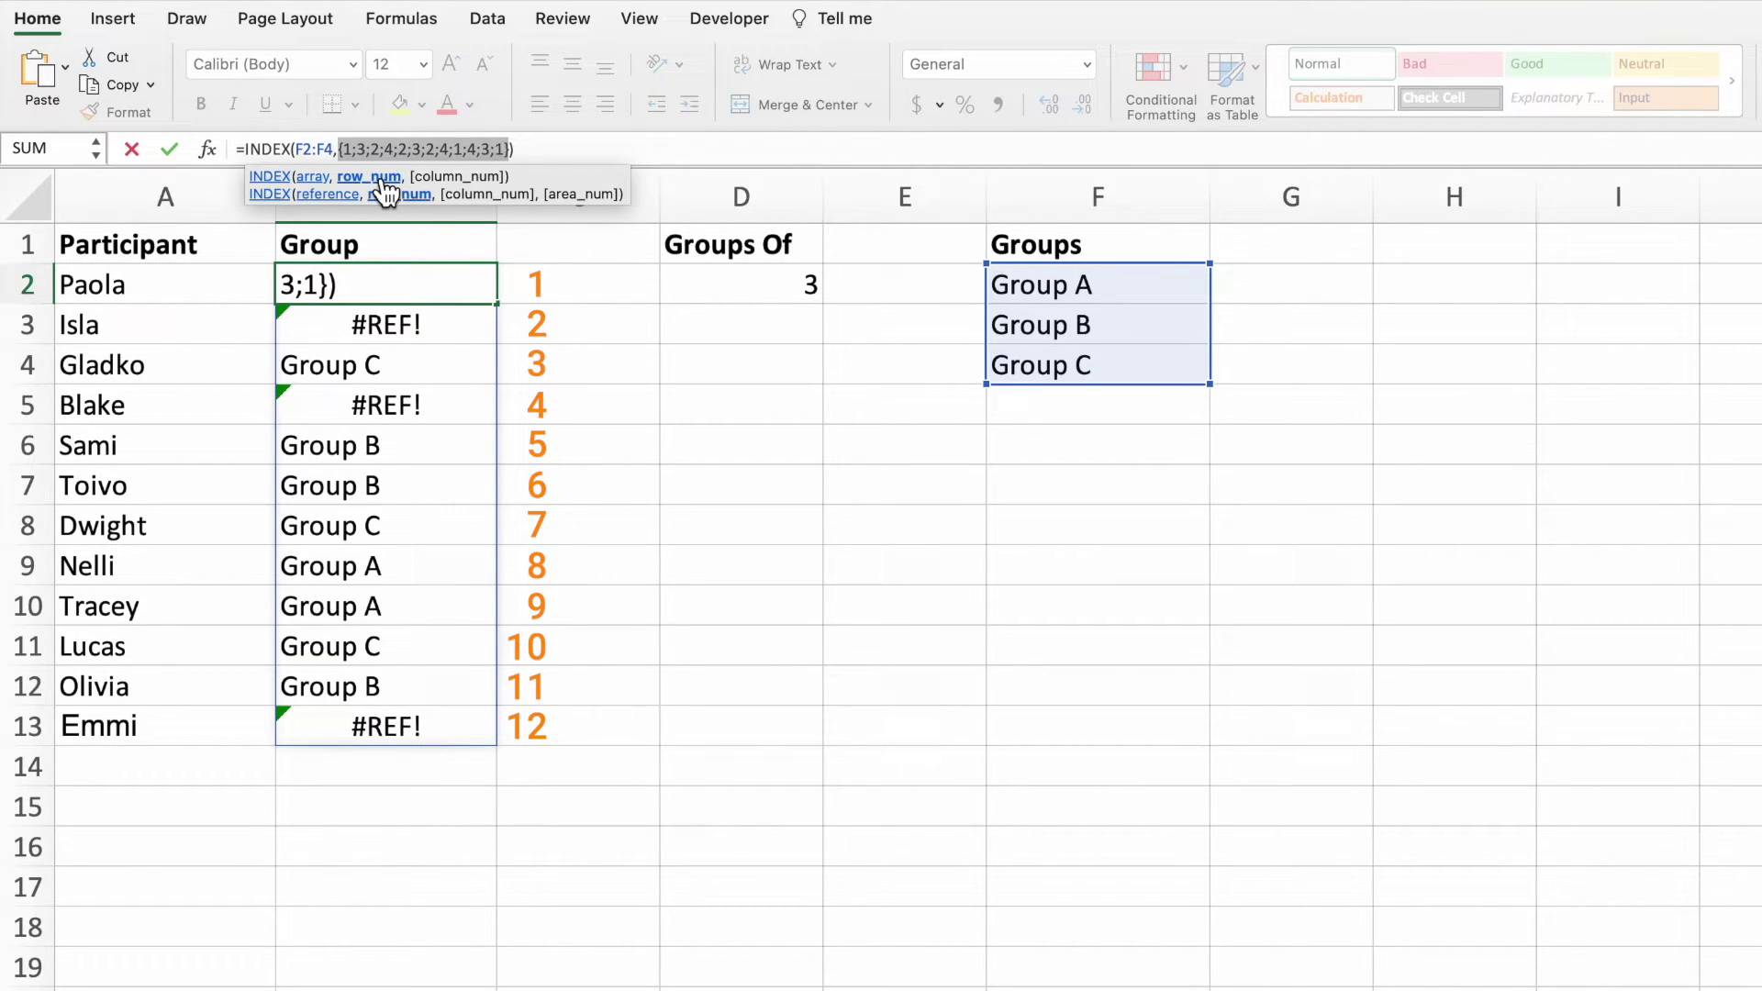
key(Escape)
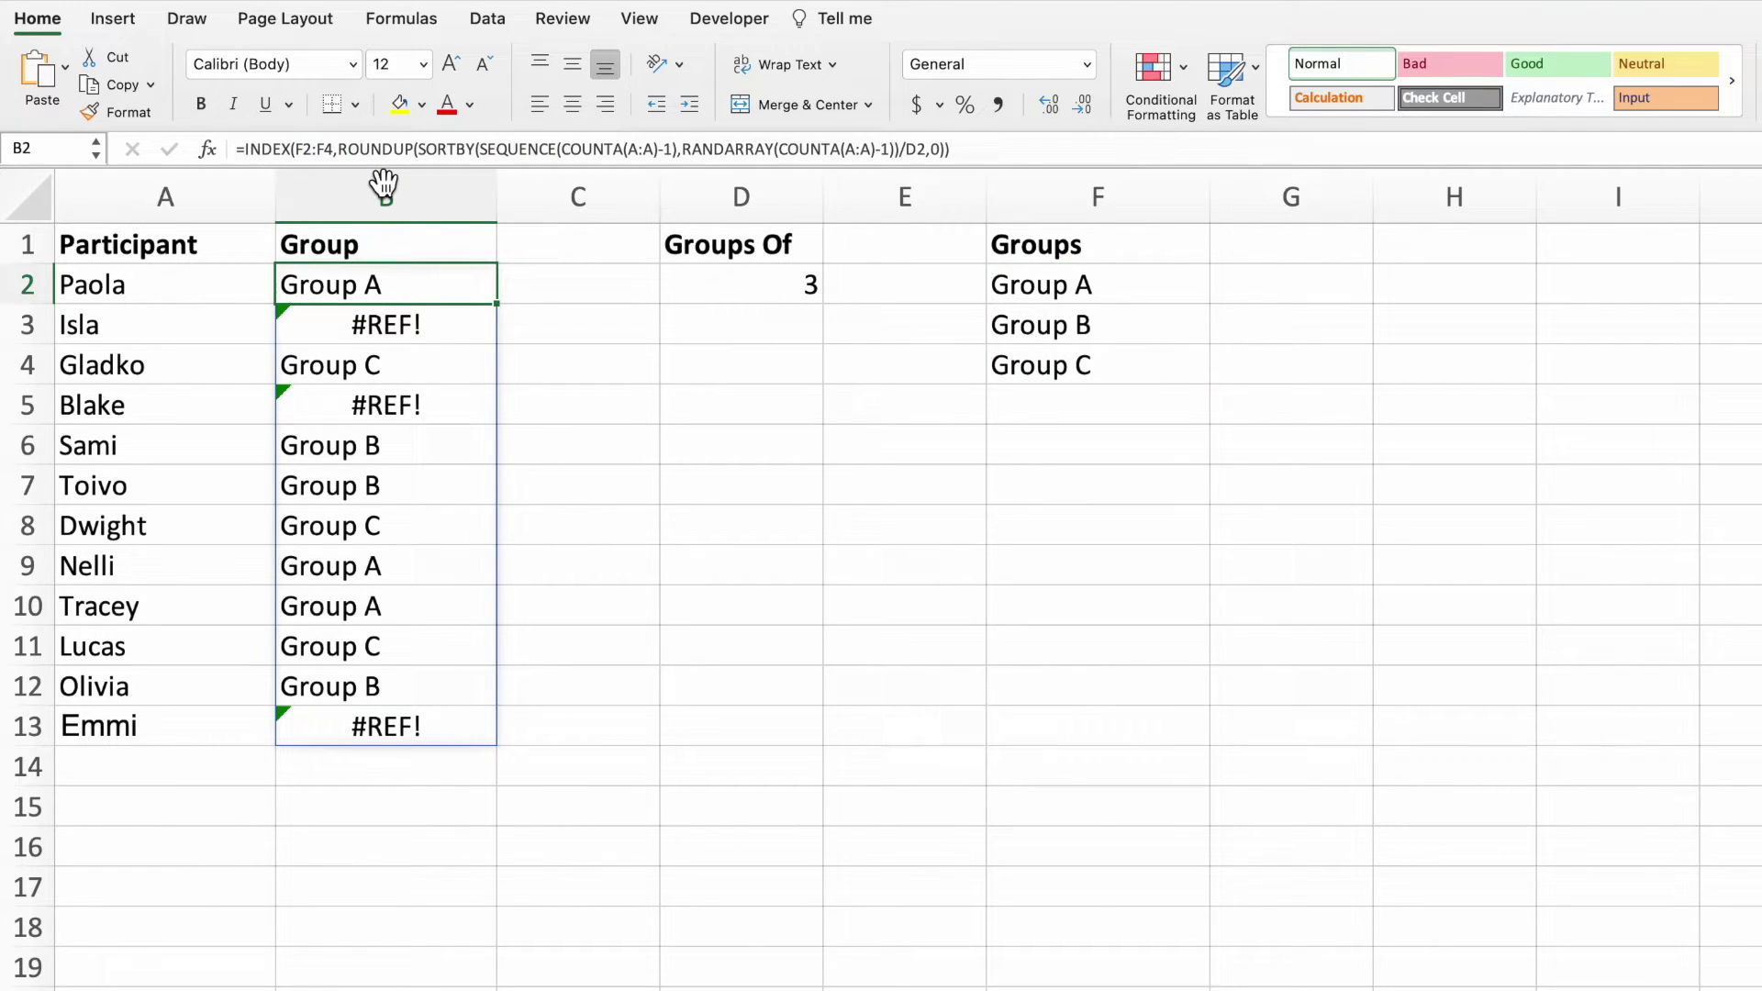
Step: Change Groups Of in D2 to 4, then clear it, leaving #DIV/0! in B2:B13
click(732, 285)
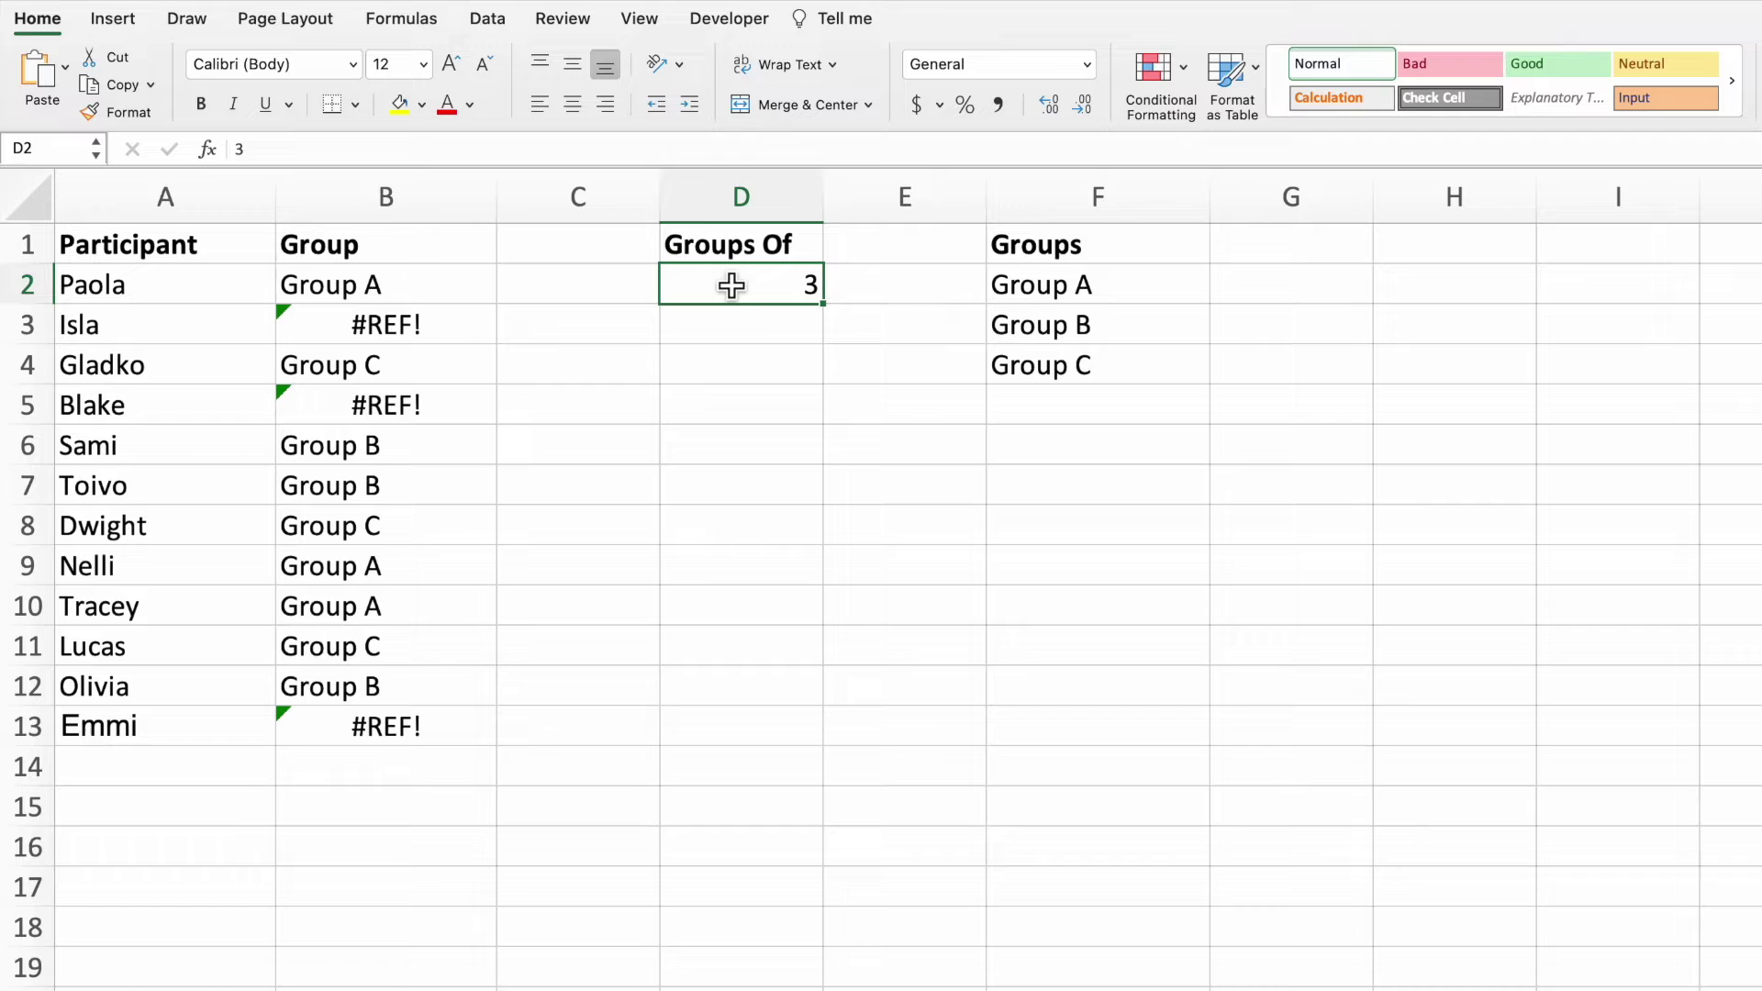
text(4)
key(Return)
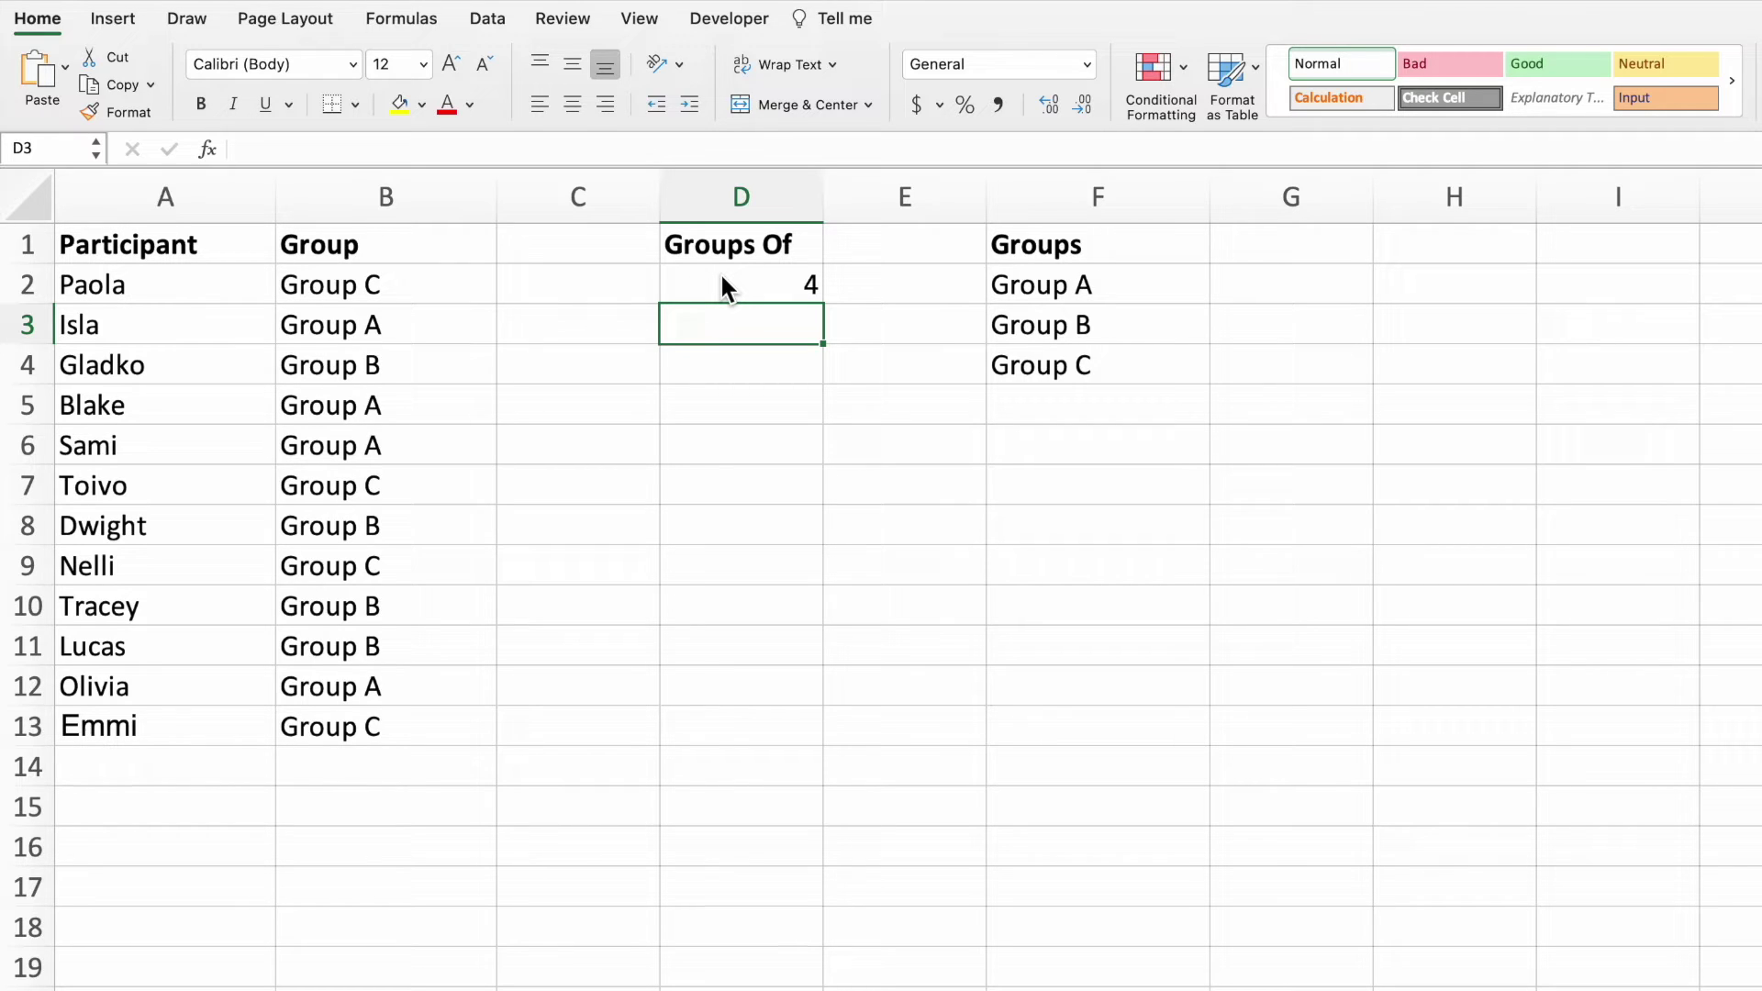
click(721, 277)
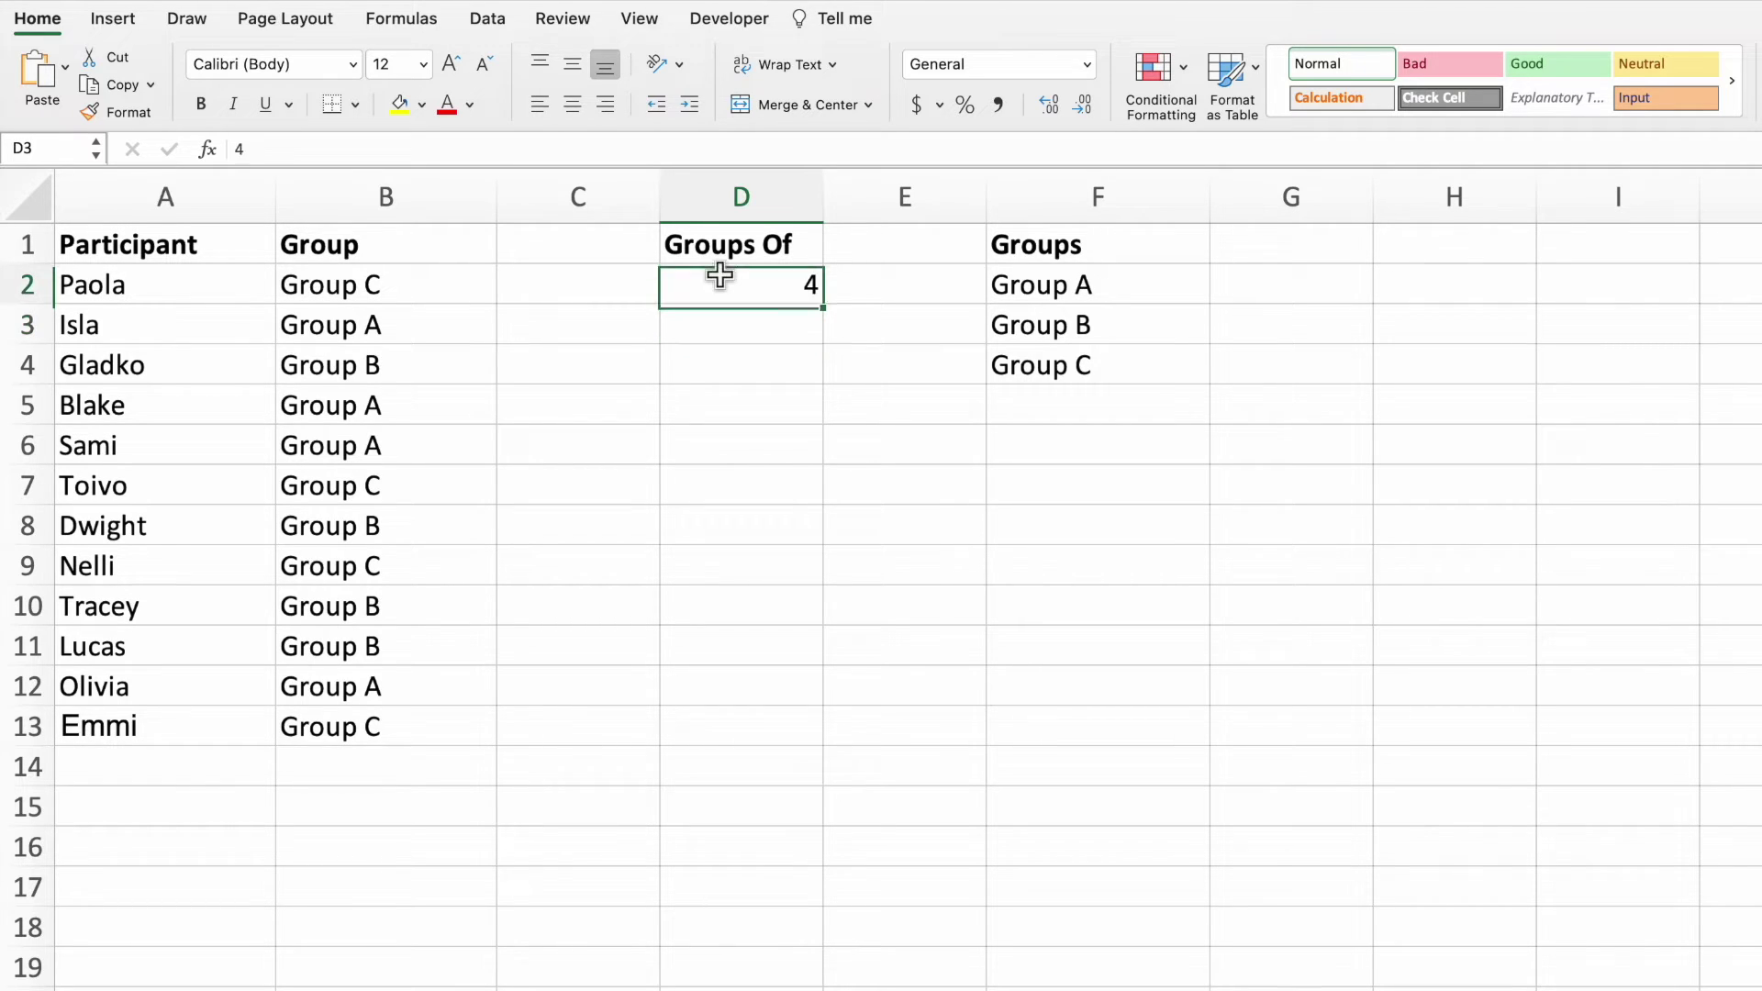
key(Delete)
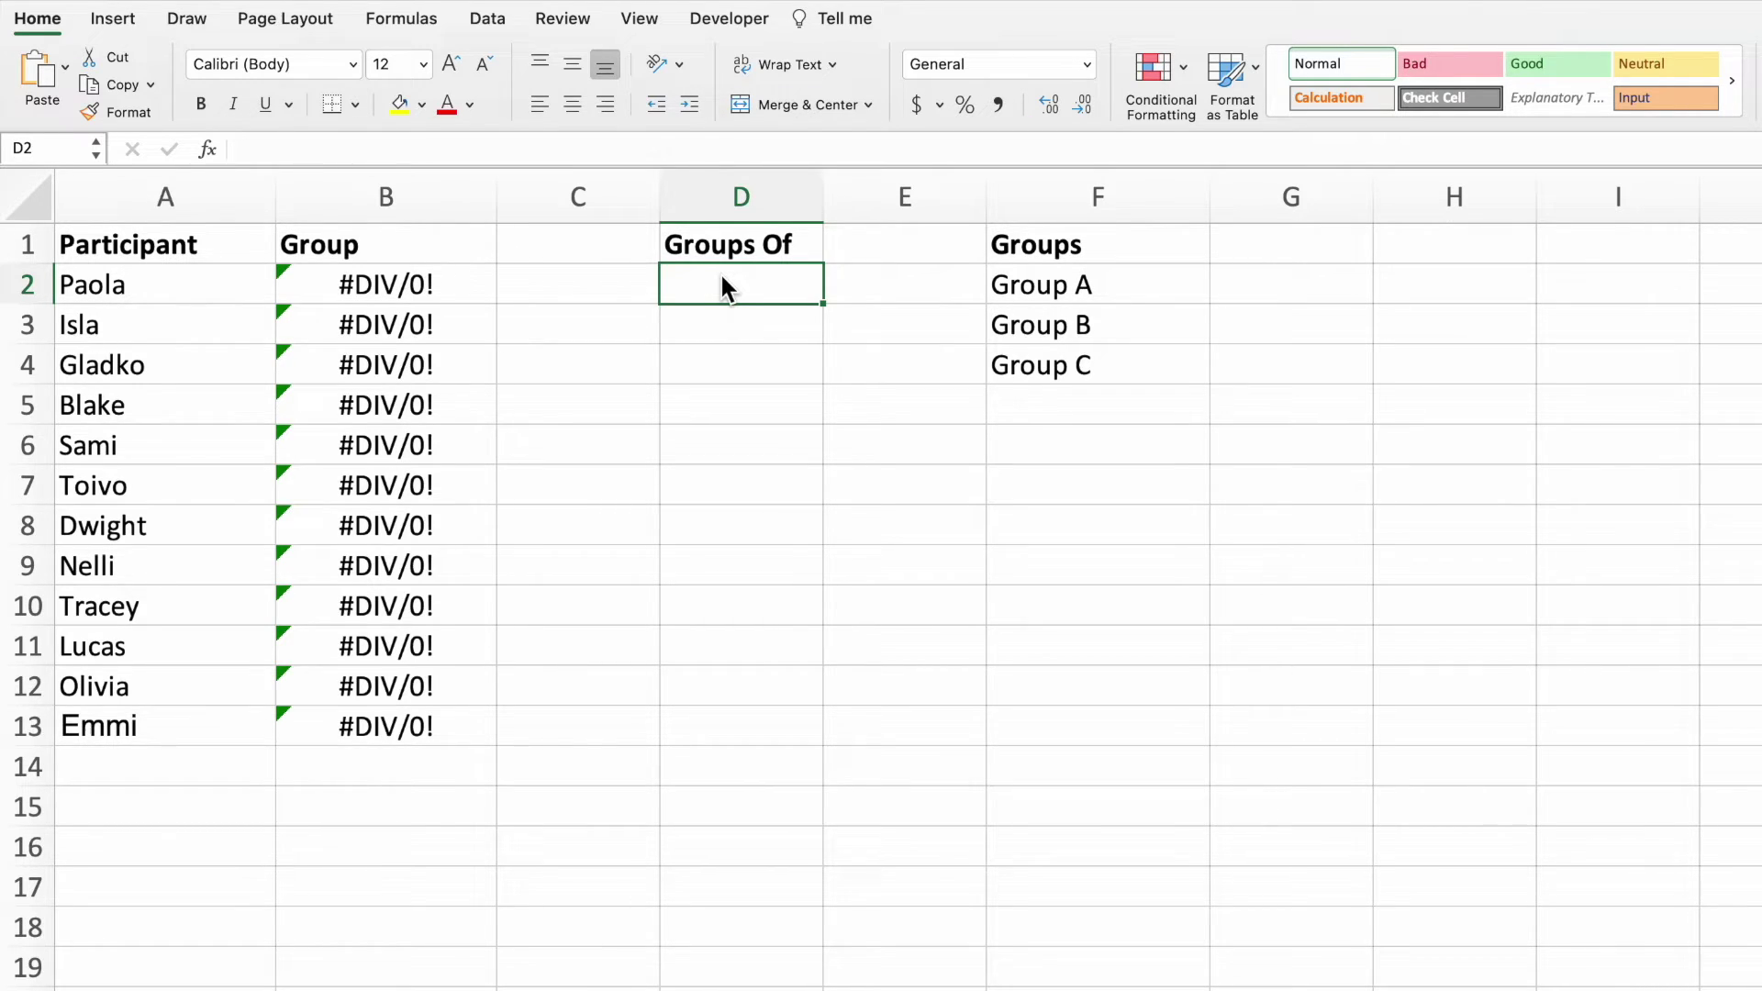
Step: Start D2's formula with the participant count (COUNTA(A:A)-1) in parentheses
text(=COU)
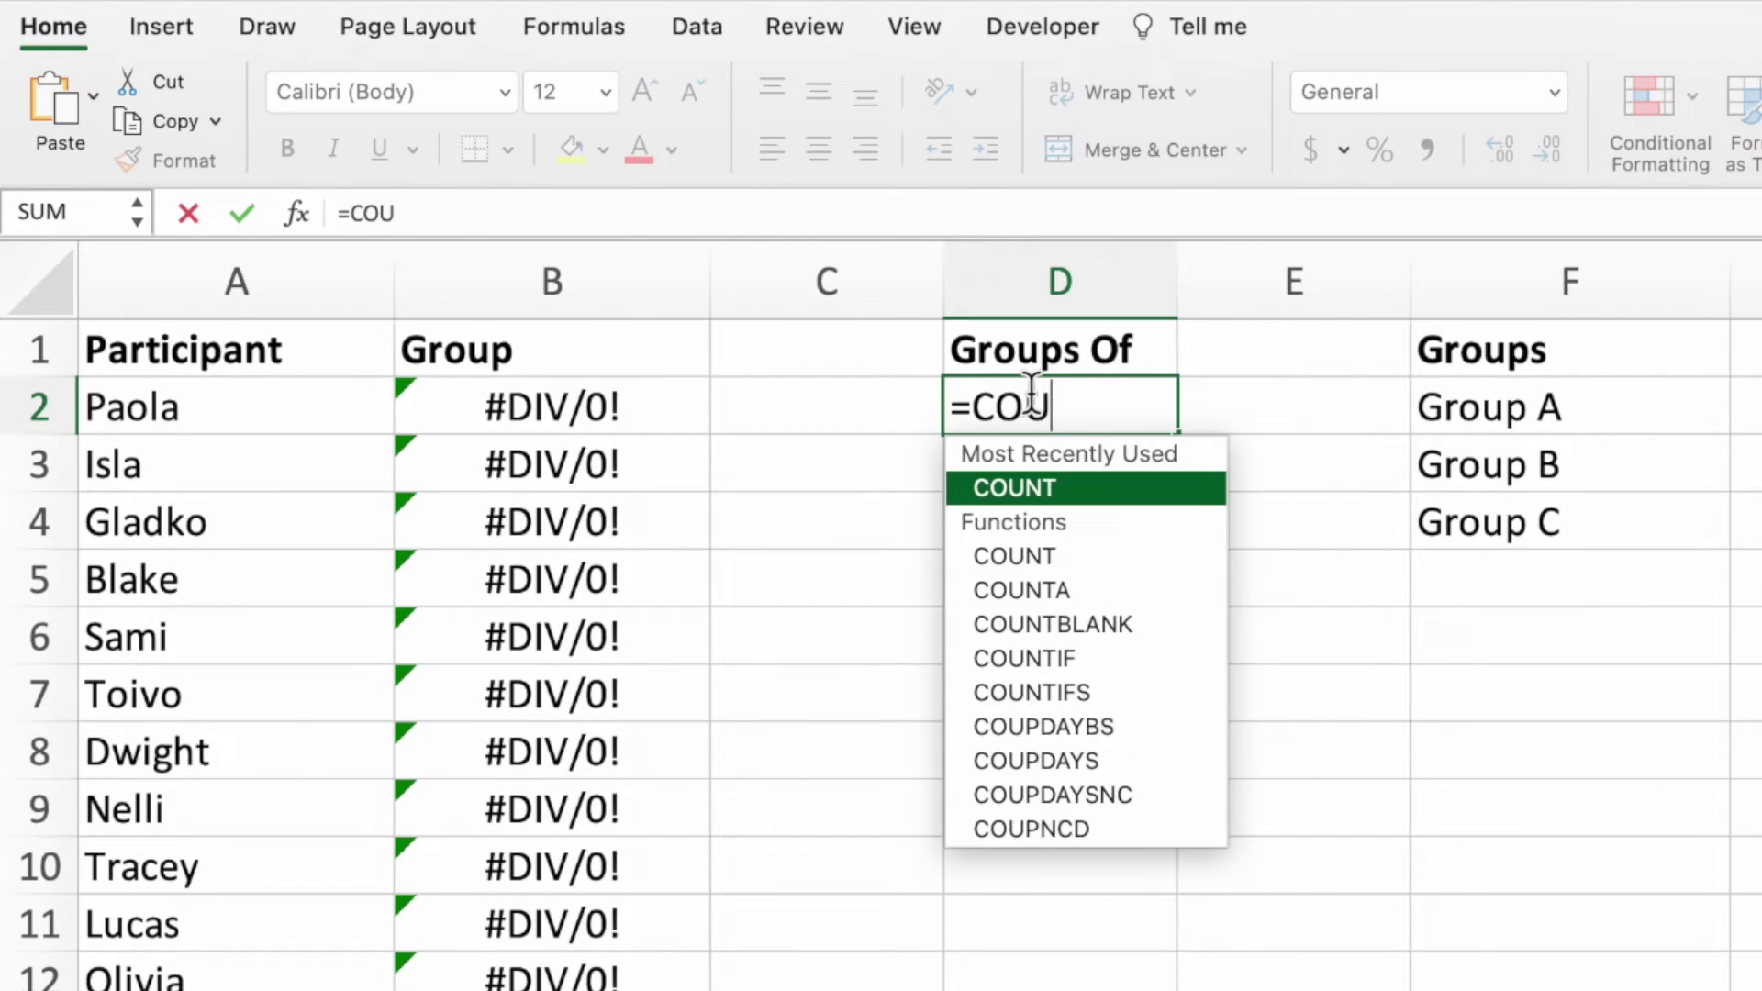
text(NTA()
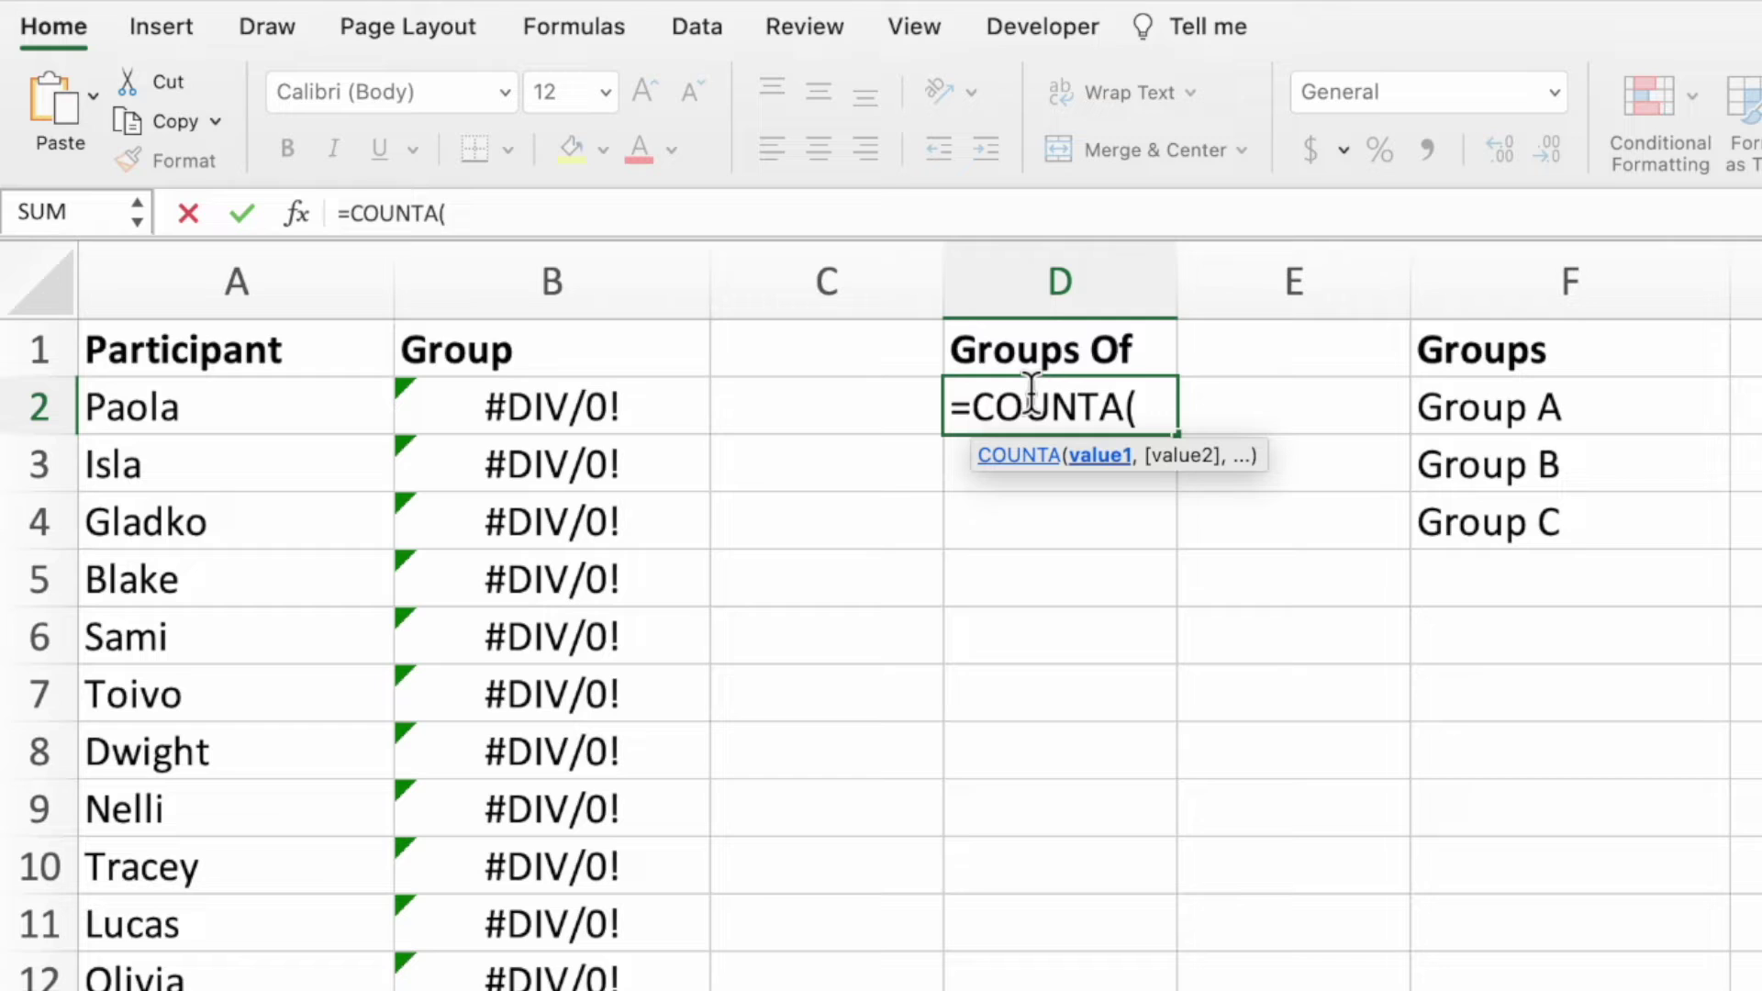
click(318, 296)
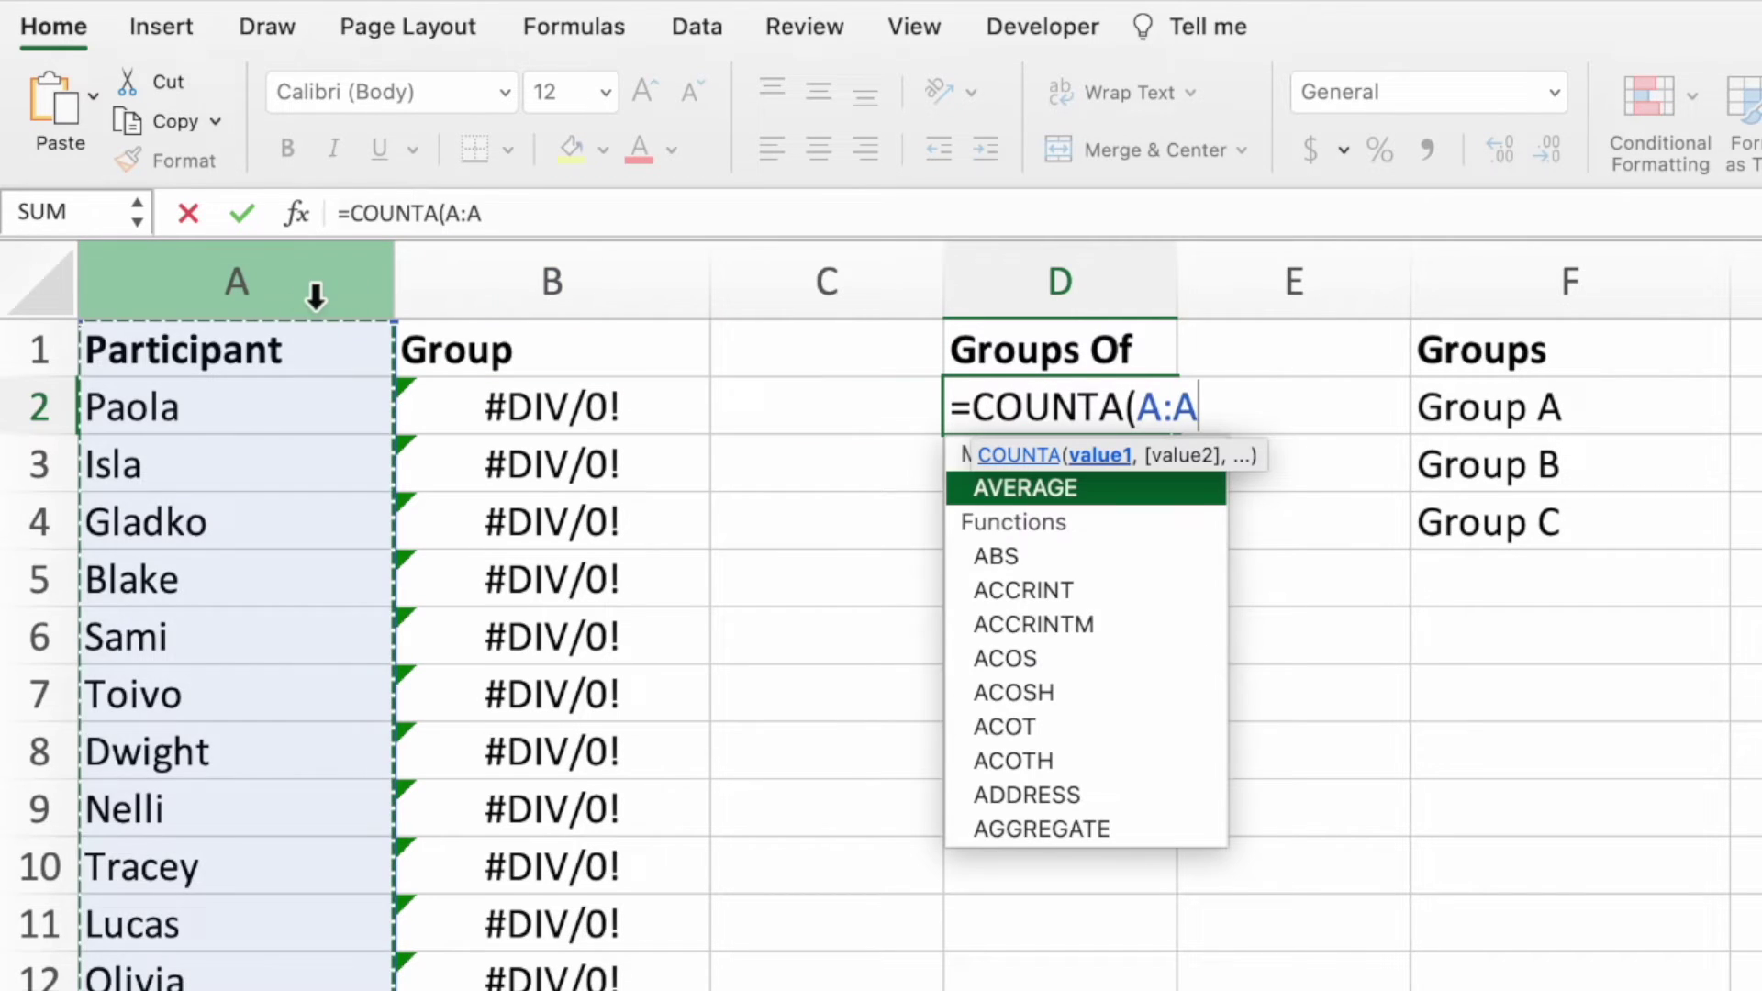
text())
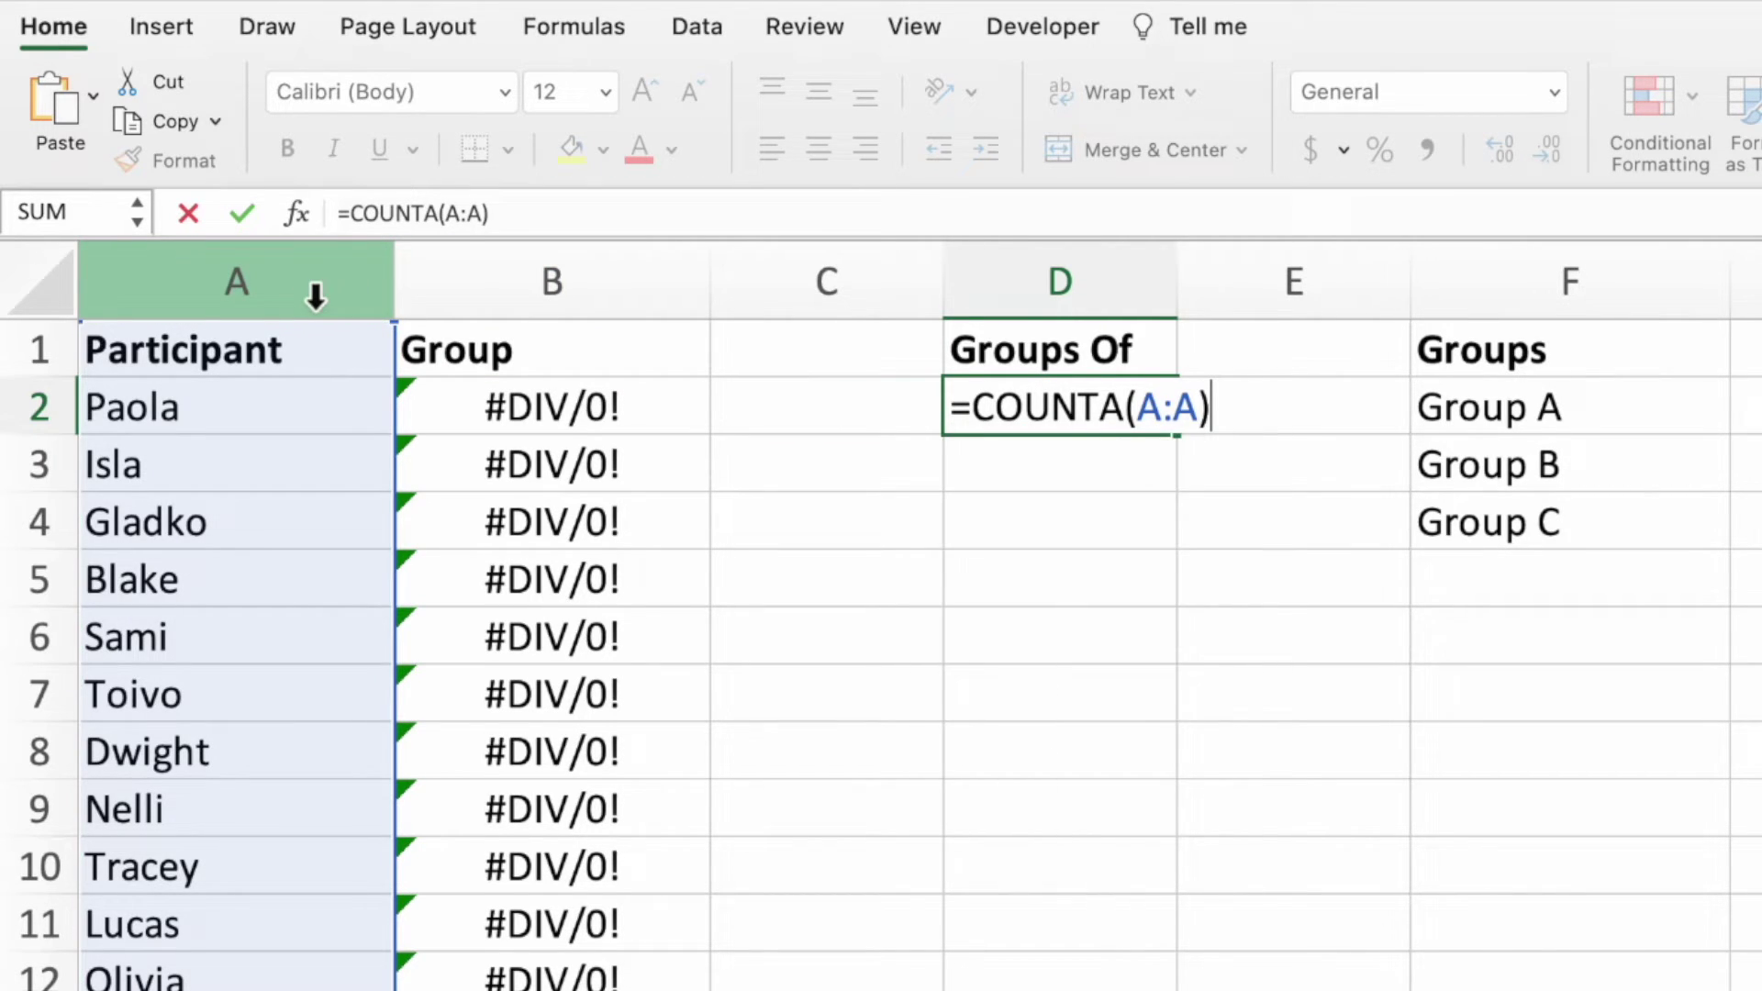
text(-1)
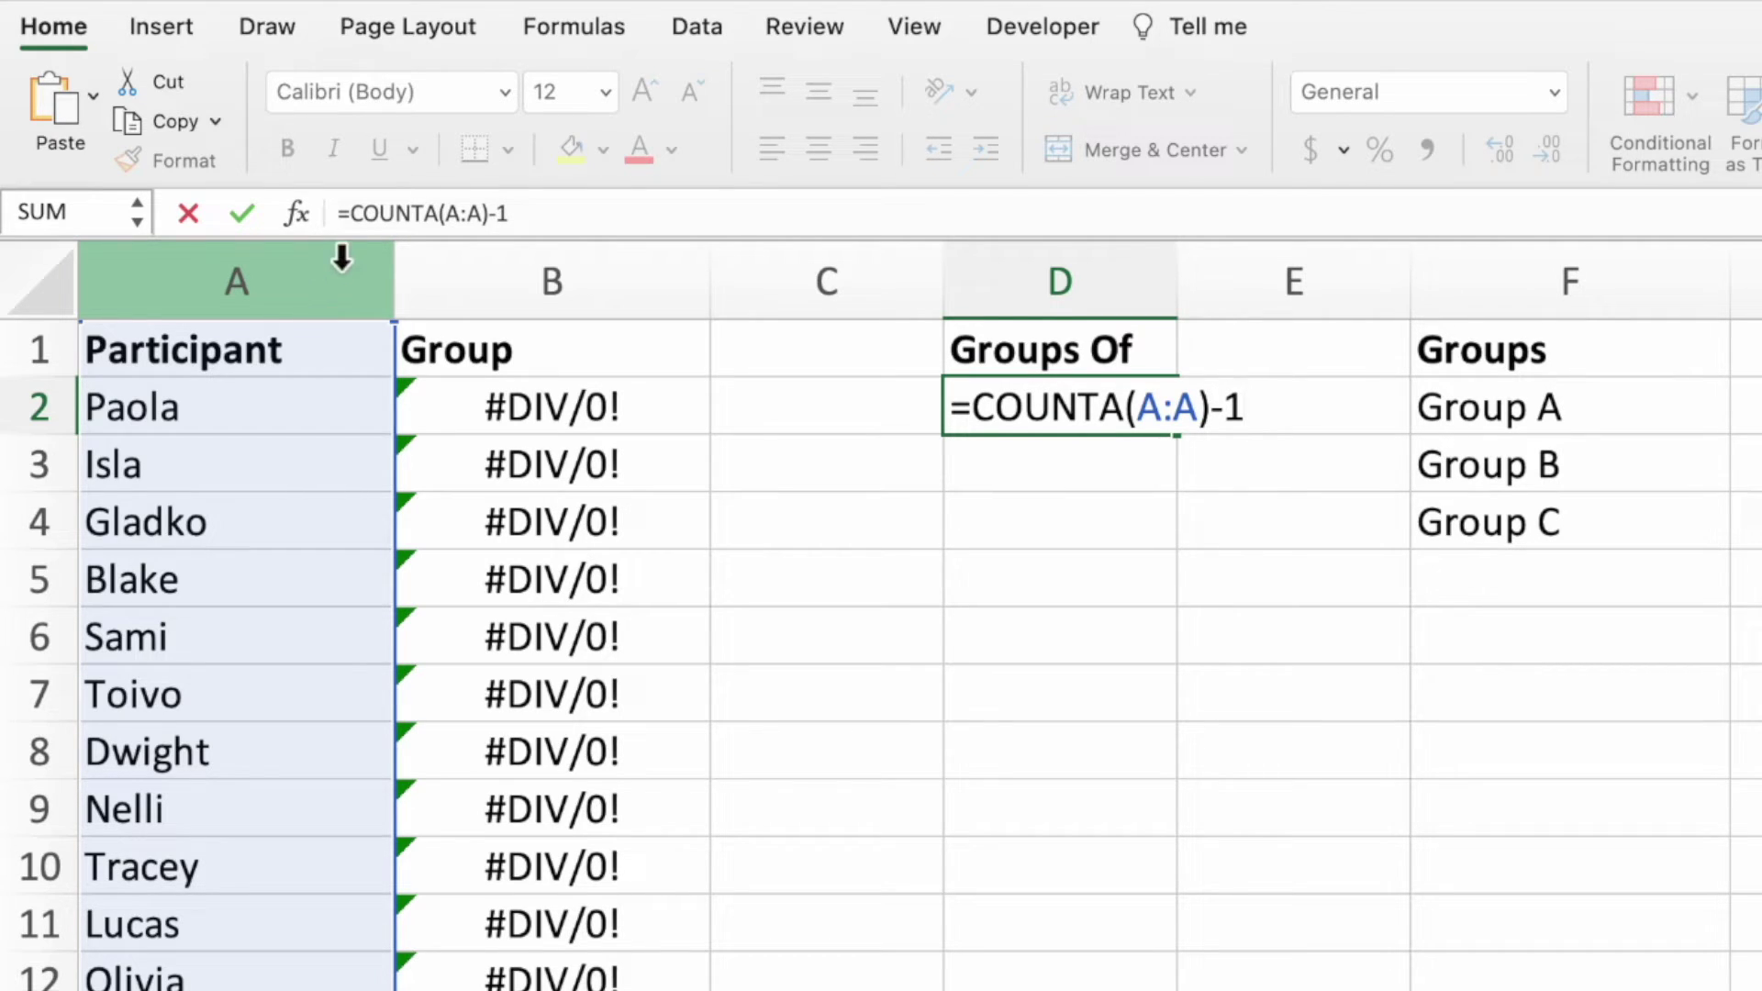
click(352, 218)
text(()
click(571, 216)
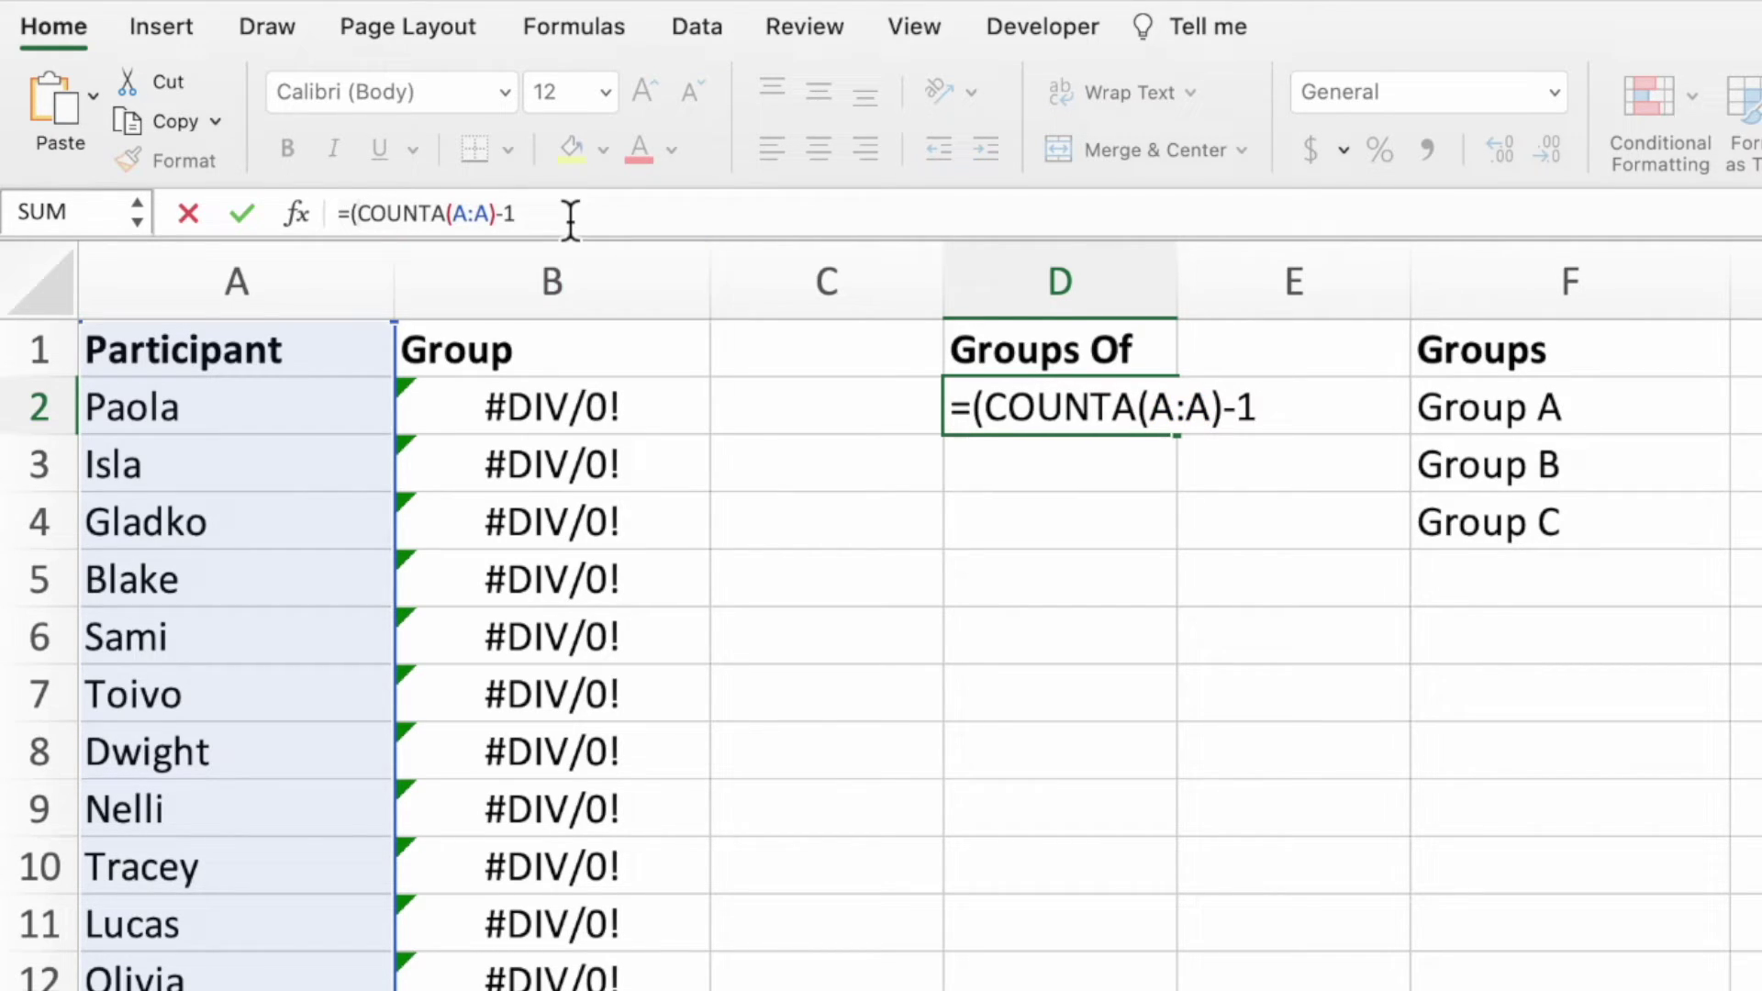
text())
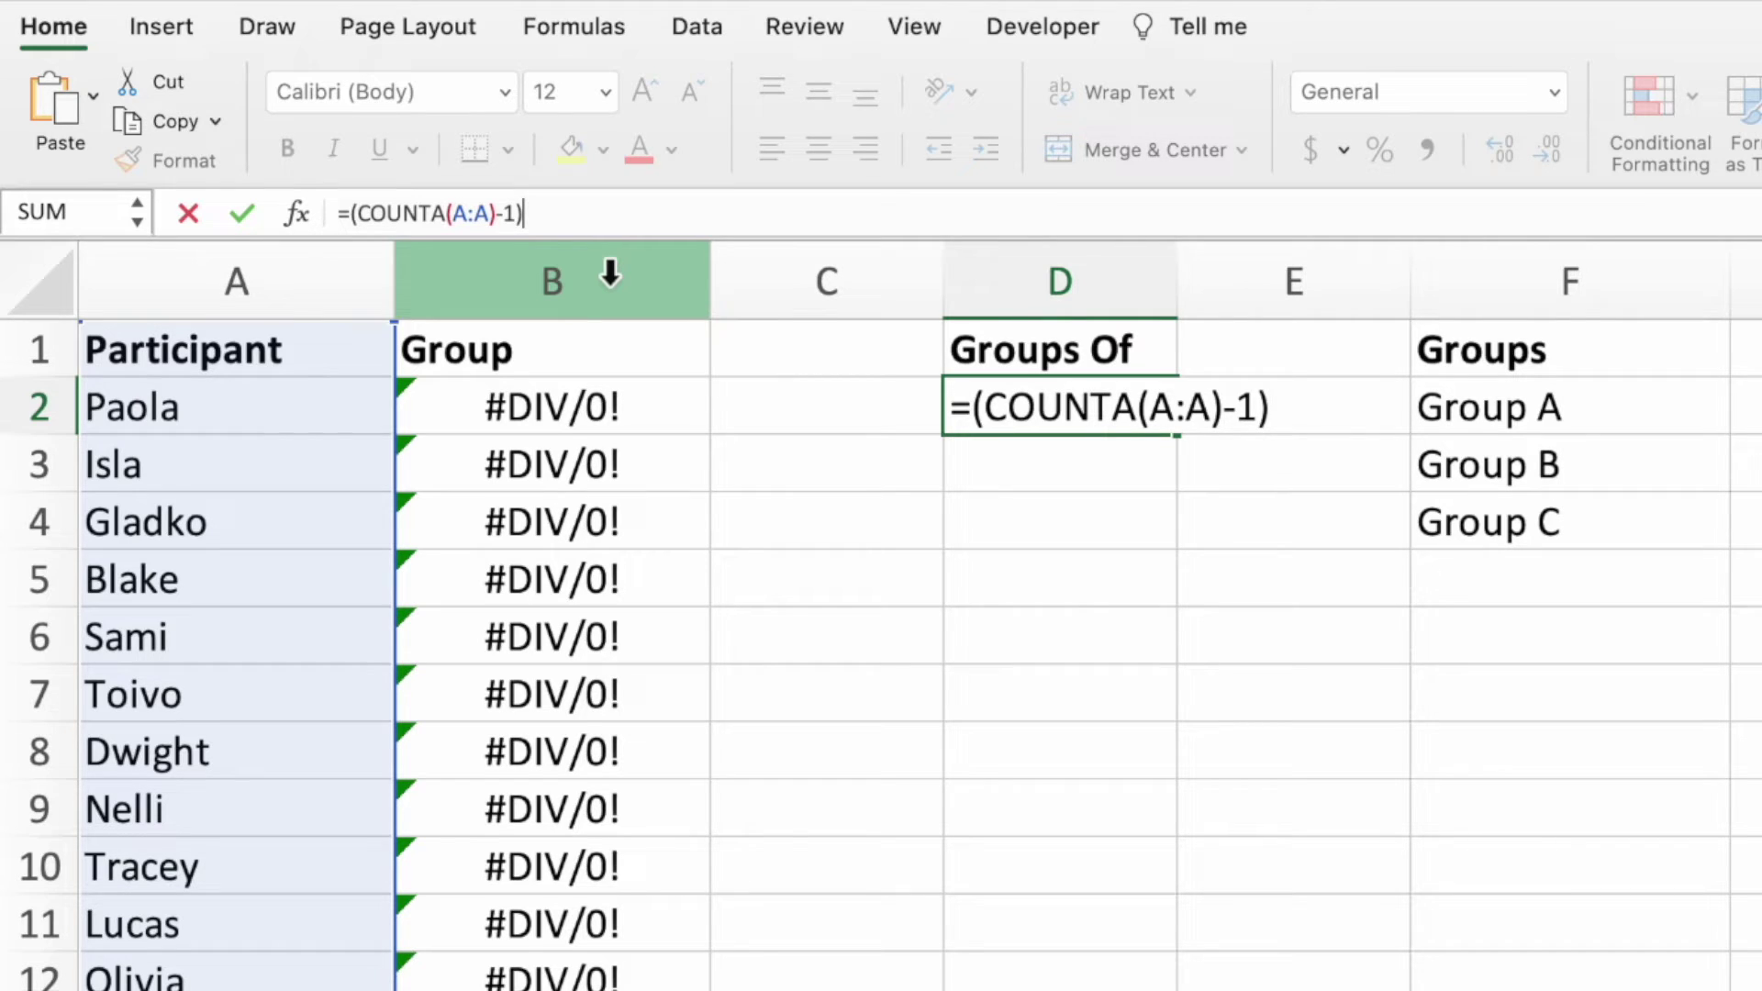
Step: Divide it by the group count (COUNTA(F:F)-1), giving 4 participants per group
text(/COUNTA()
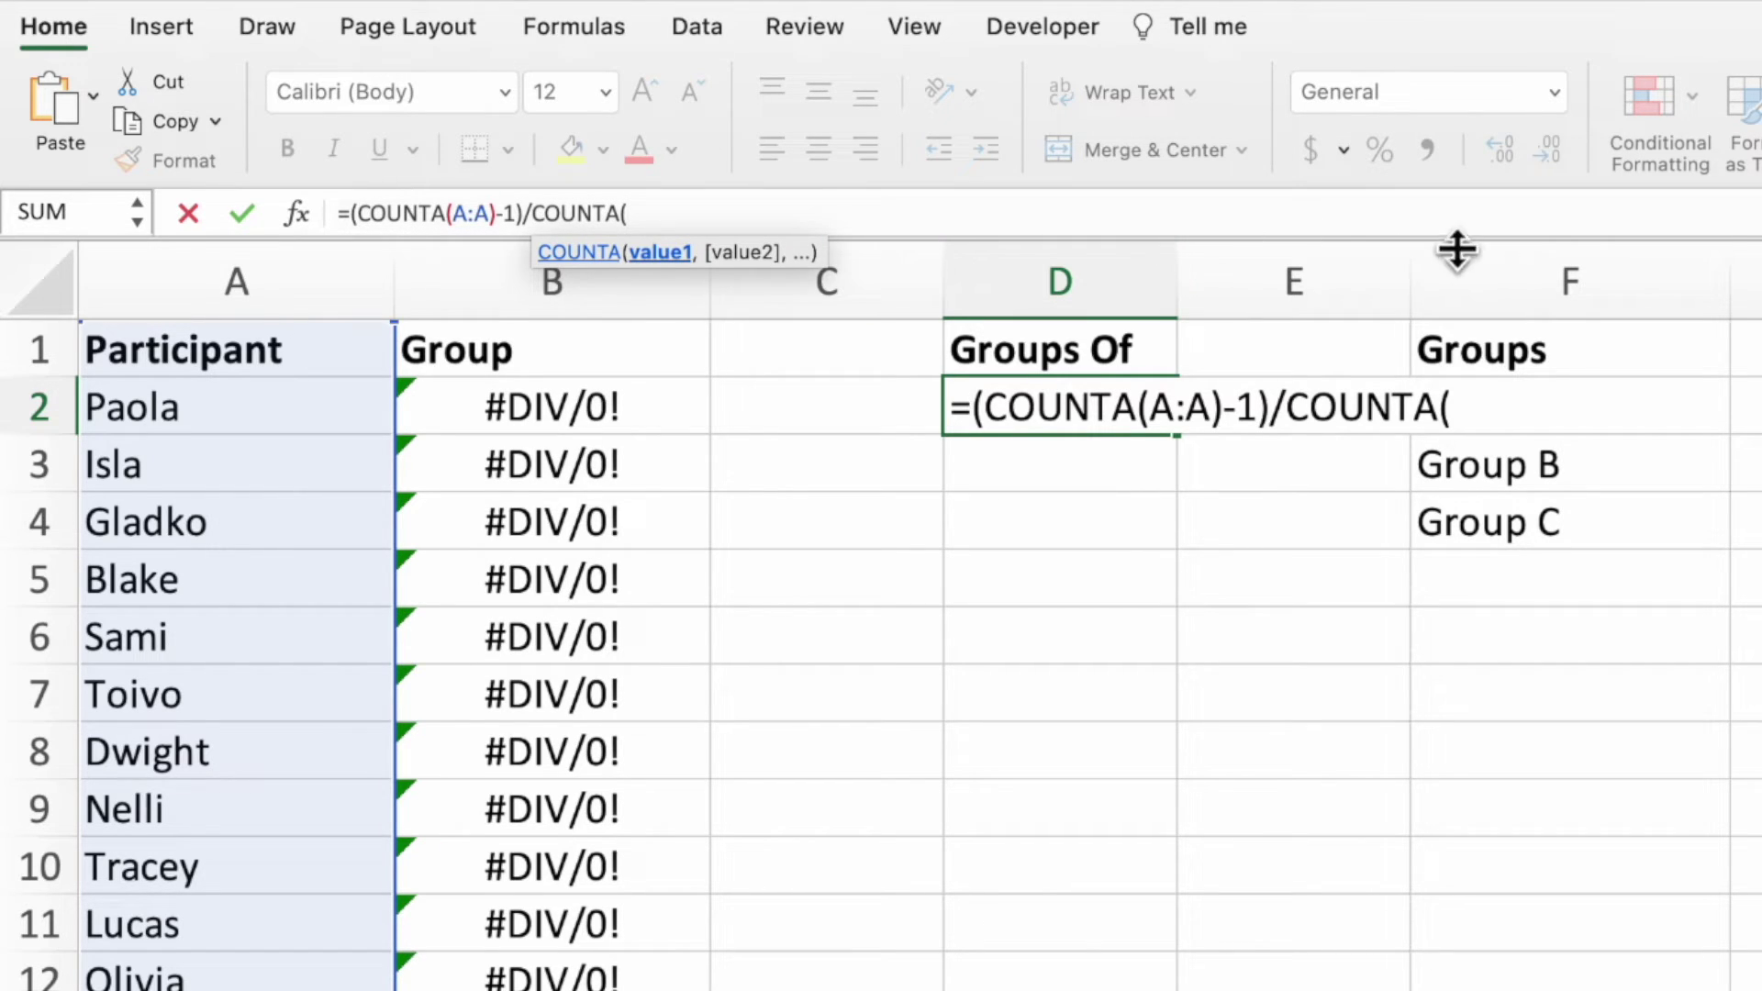
click(1474, 279)
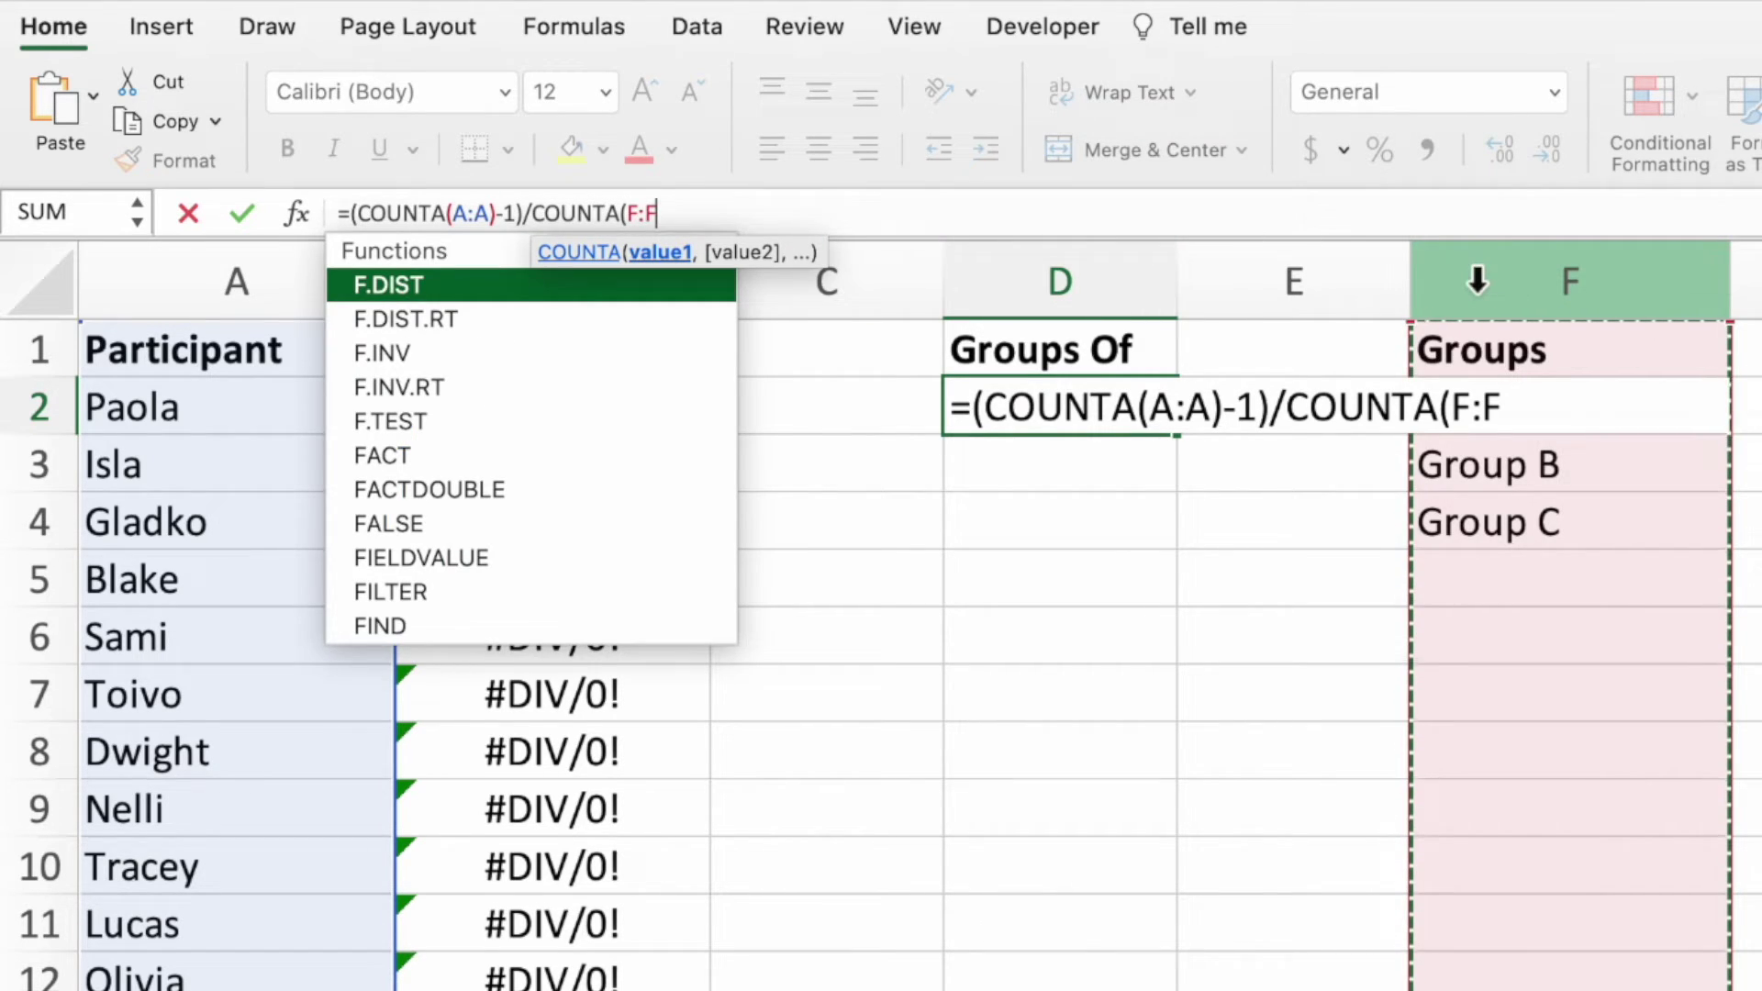
text()-1)
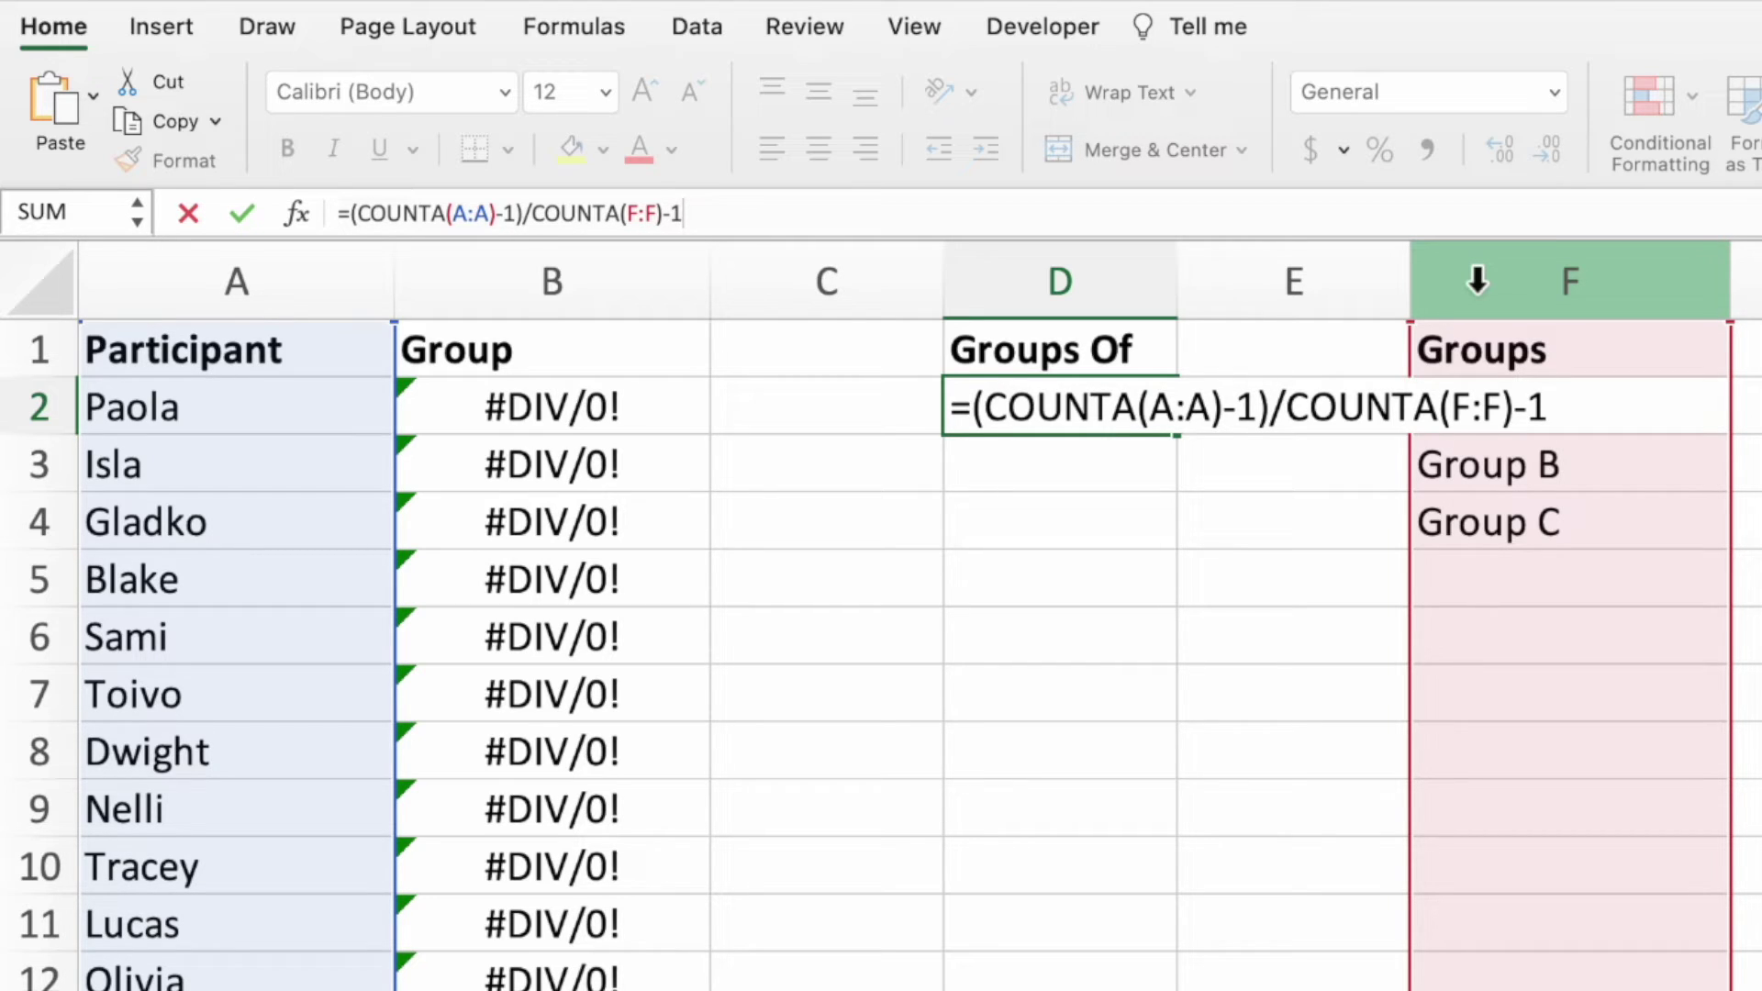
click(532, 213)
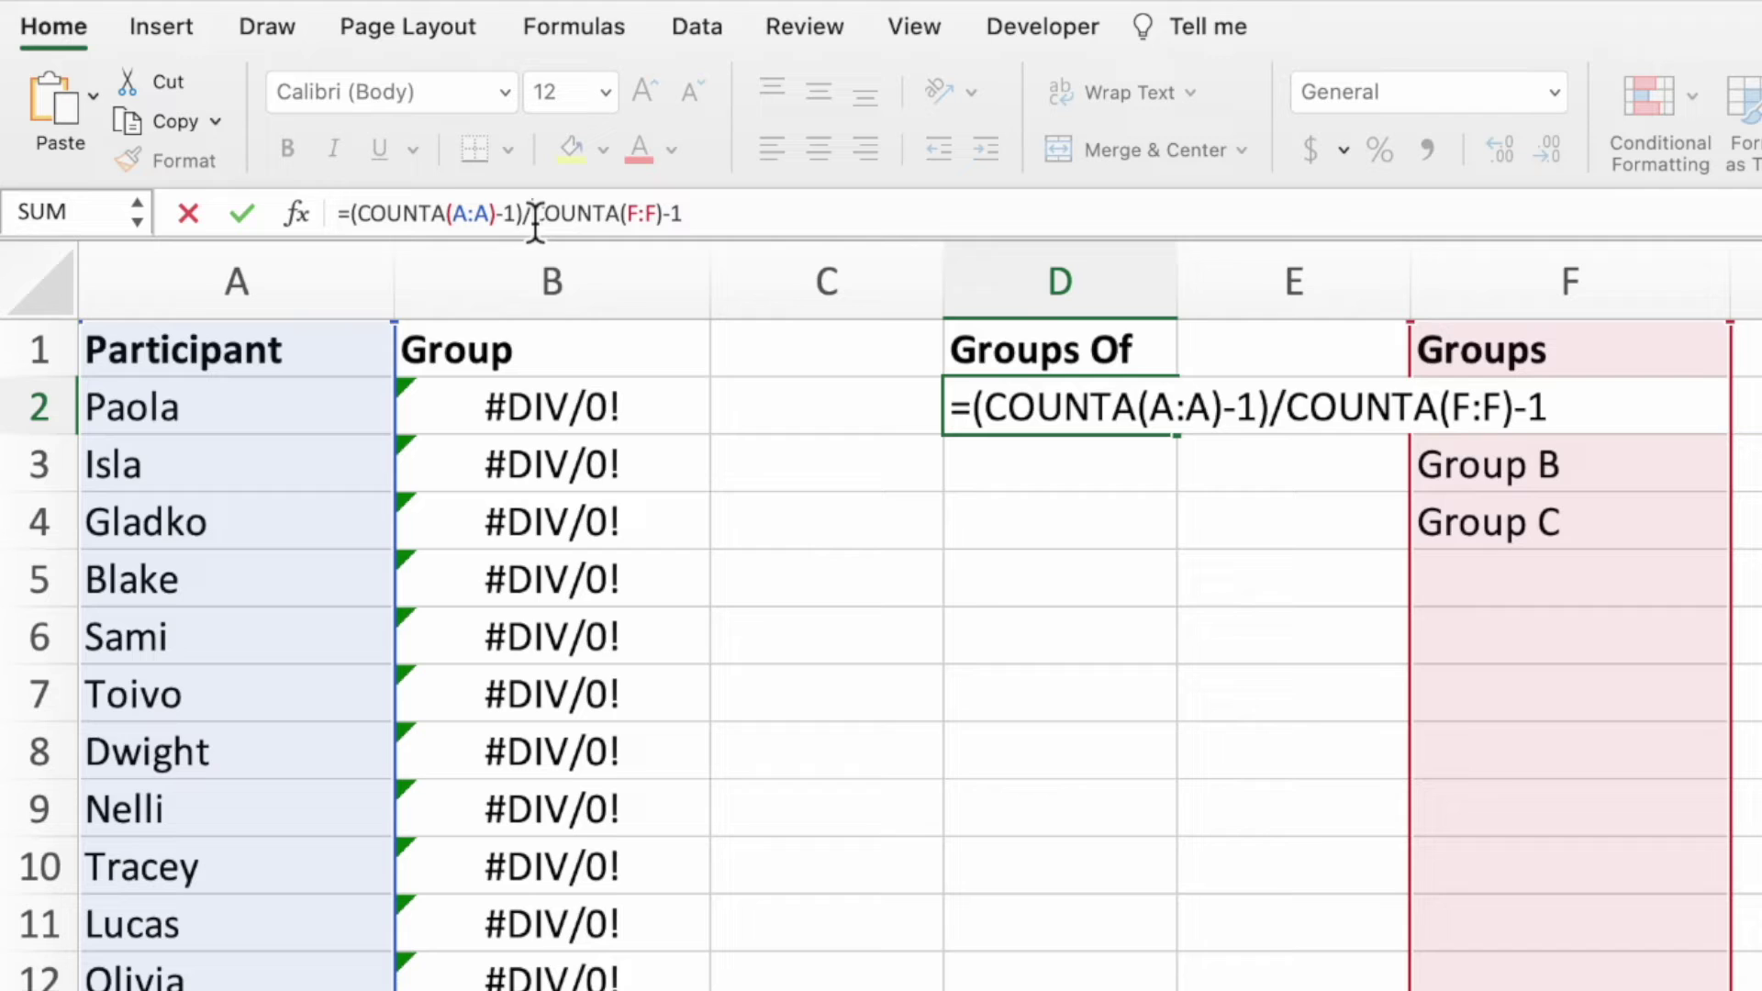
text(()
click(791, 215)
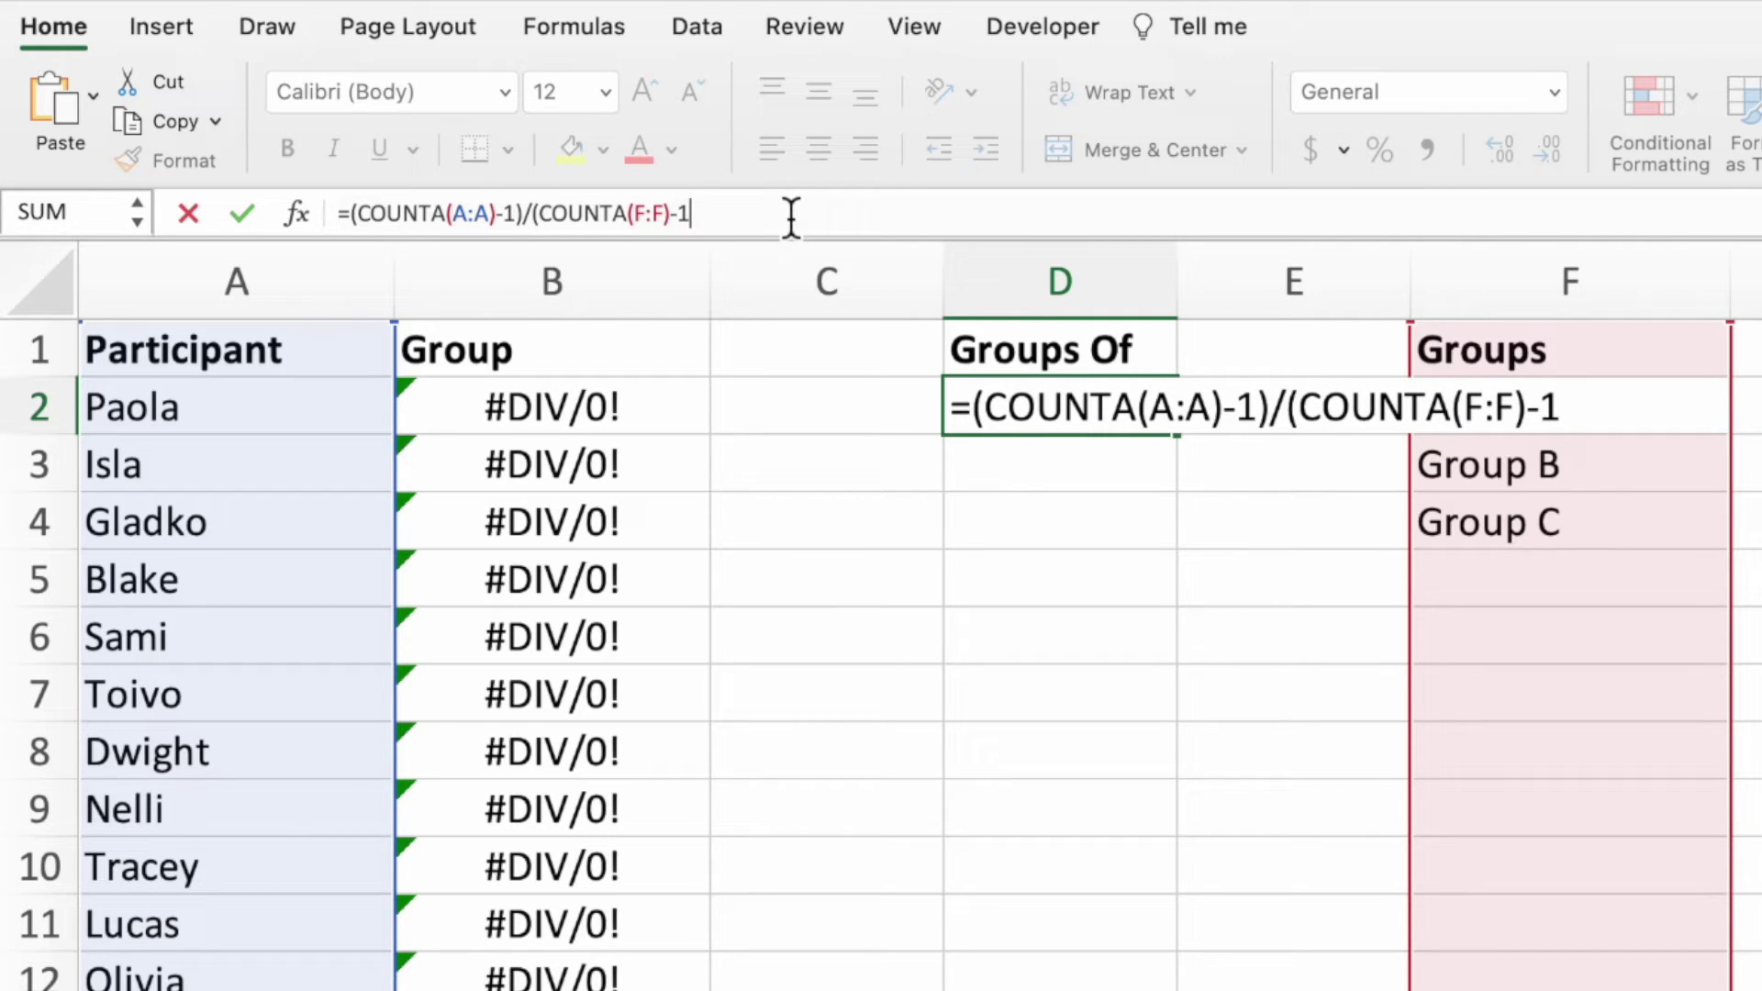
text())
key(Return)
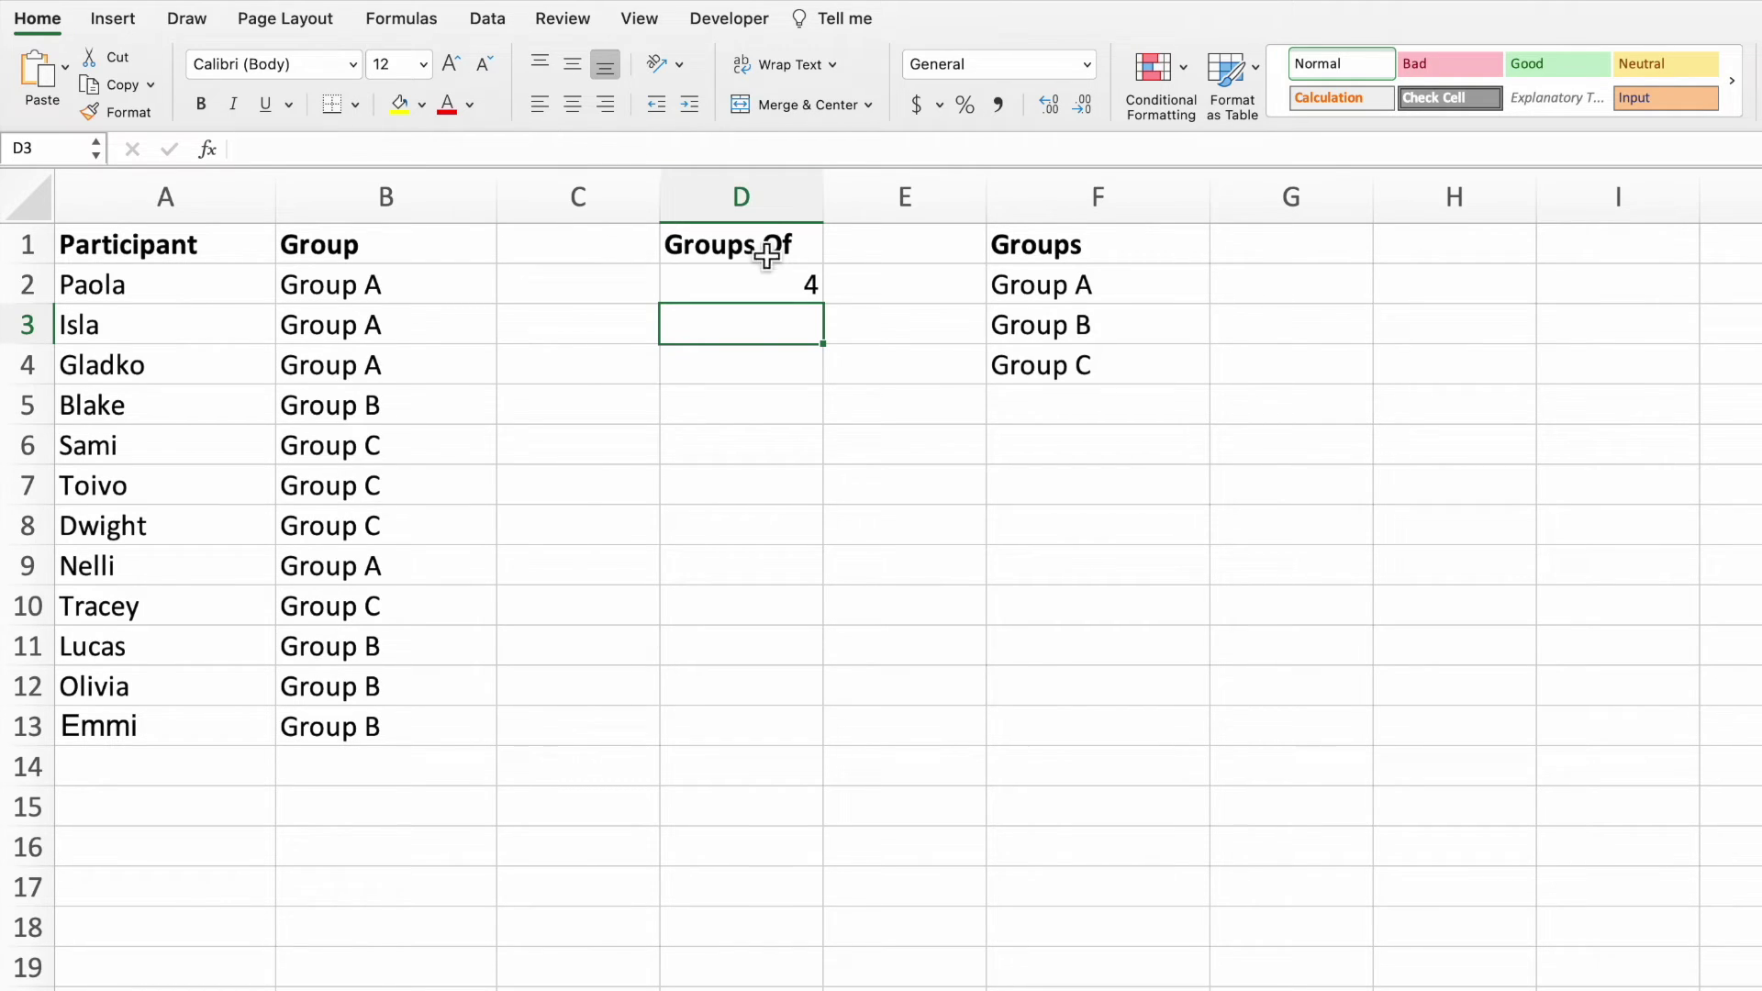
Step: Add Group D in F5, then select B2 to inspect its INDEX formula
click(1071, 405)
text(Group D)
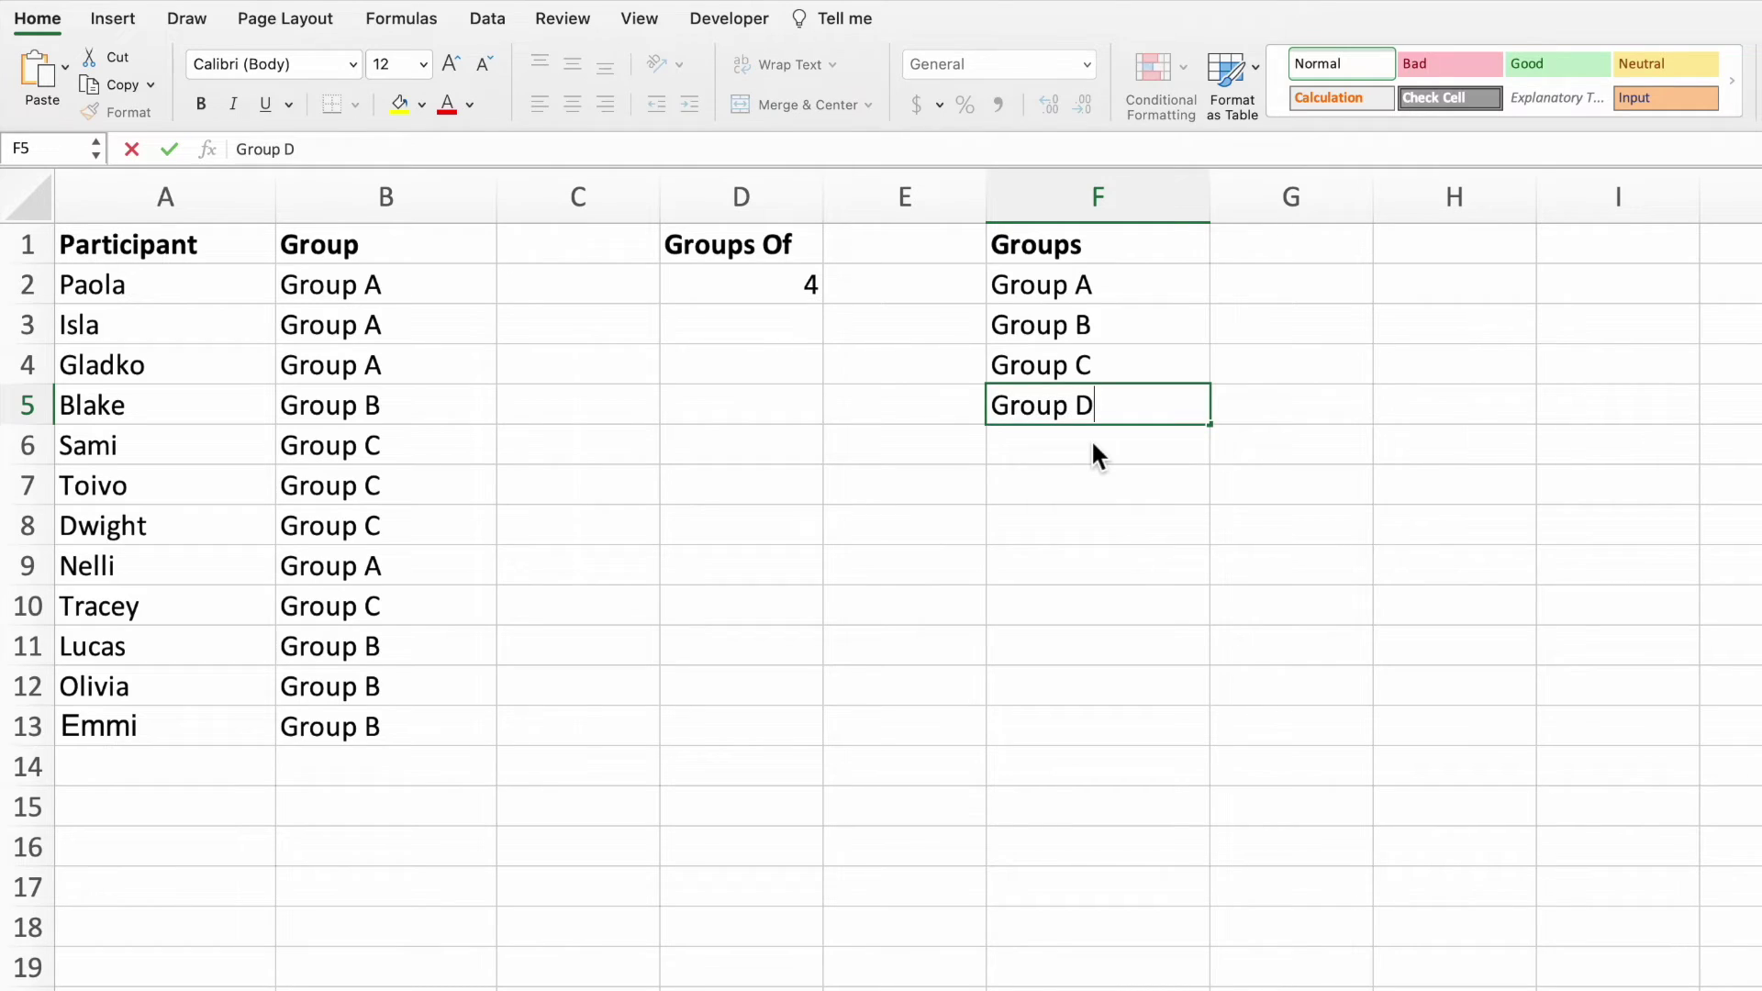
key(Return)
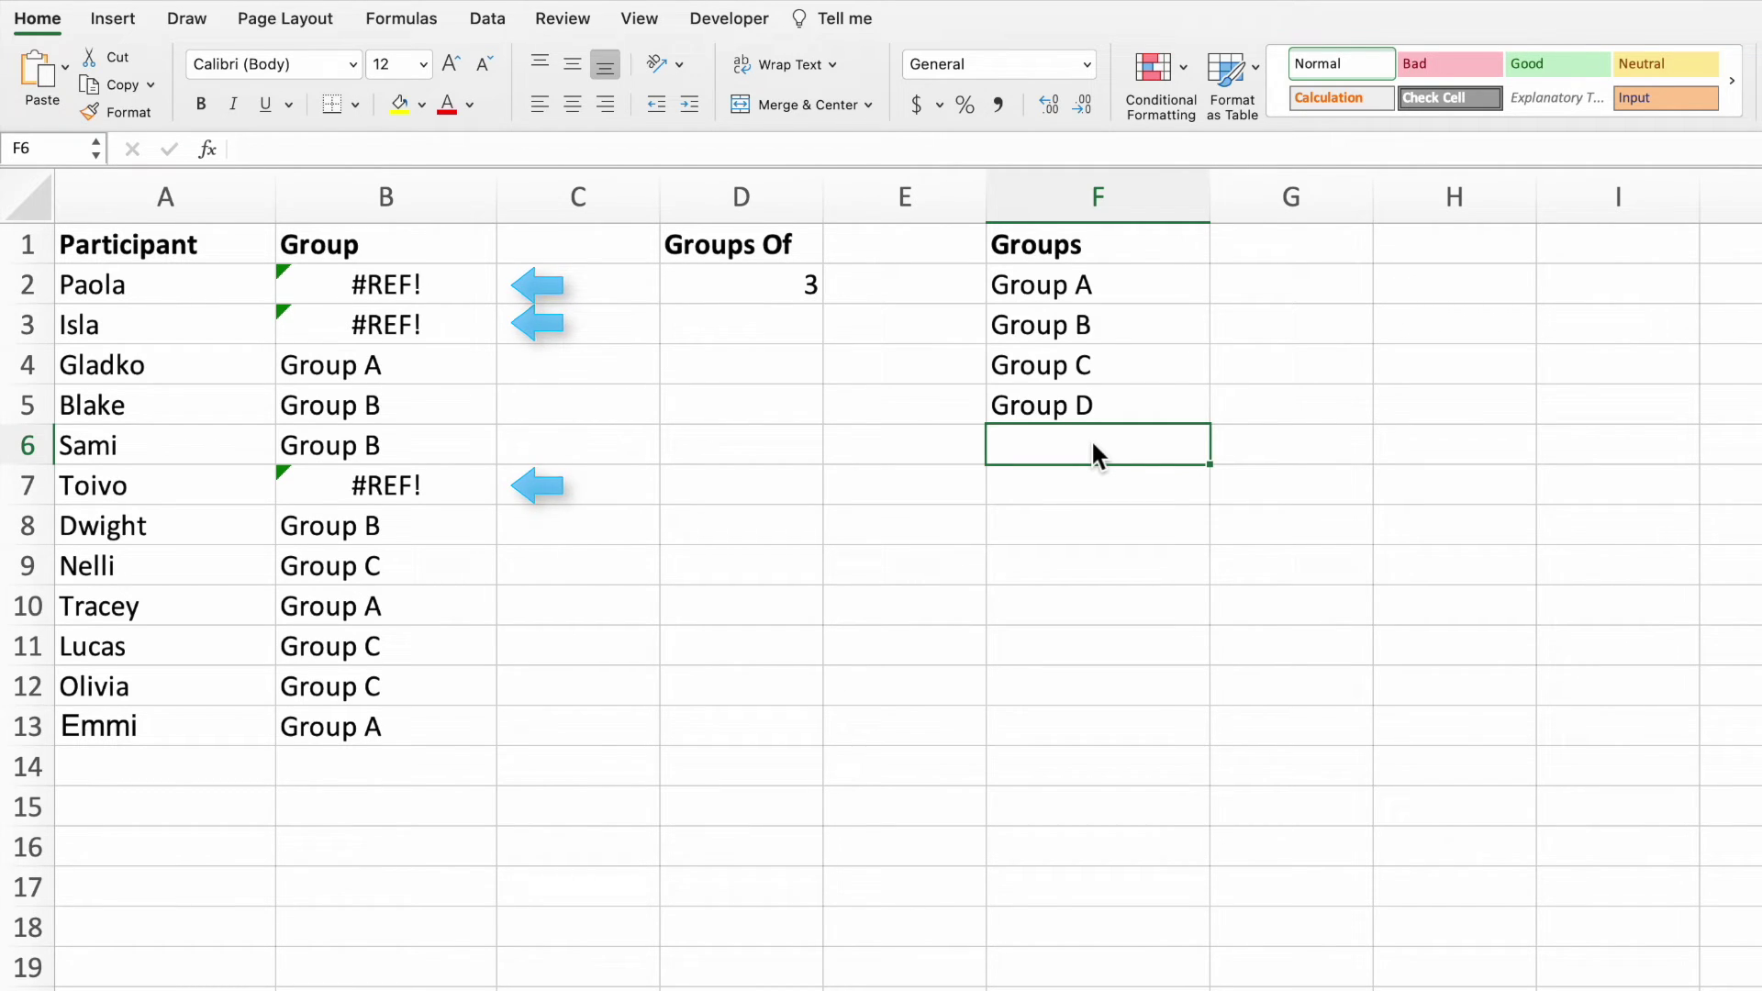
click(464, 288)
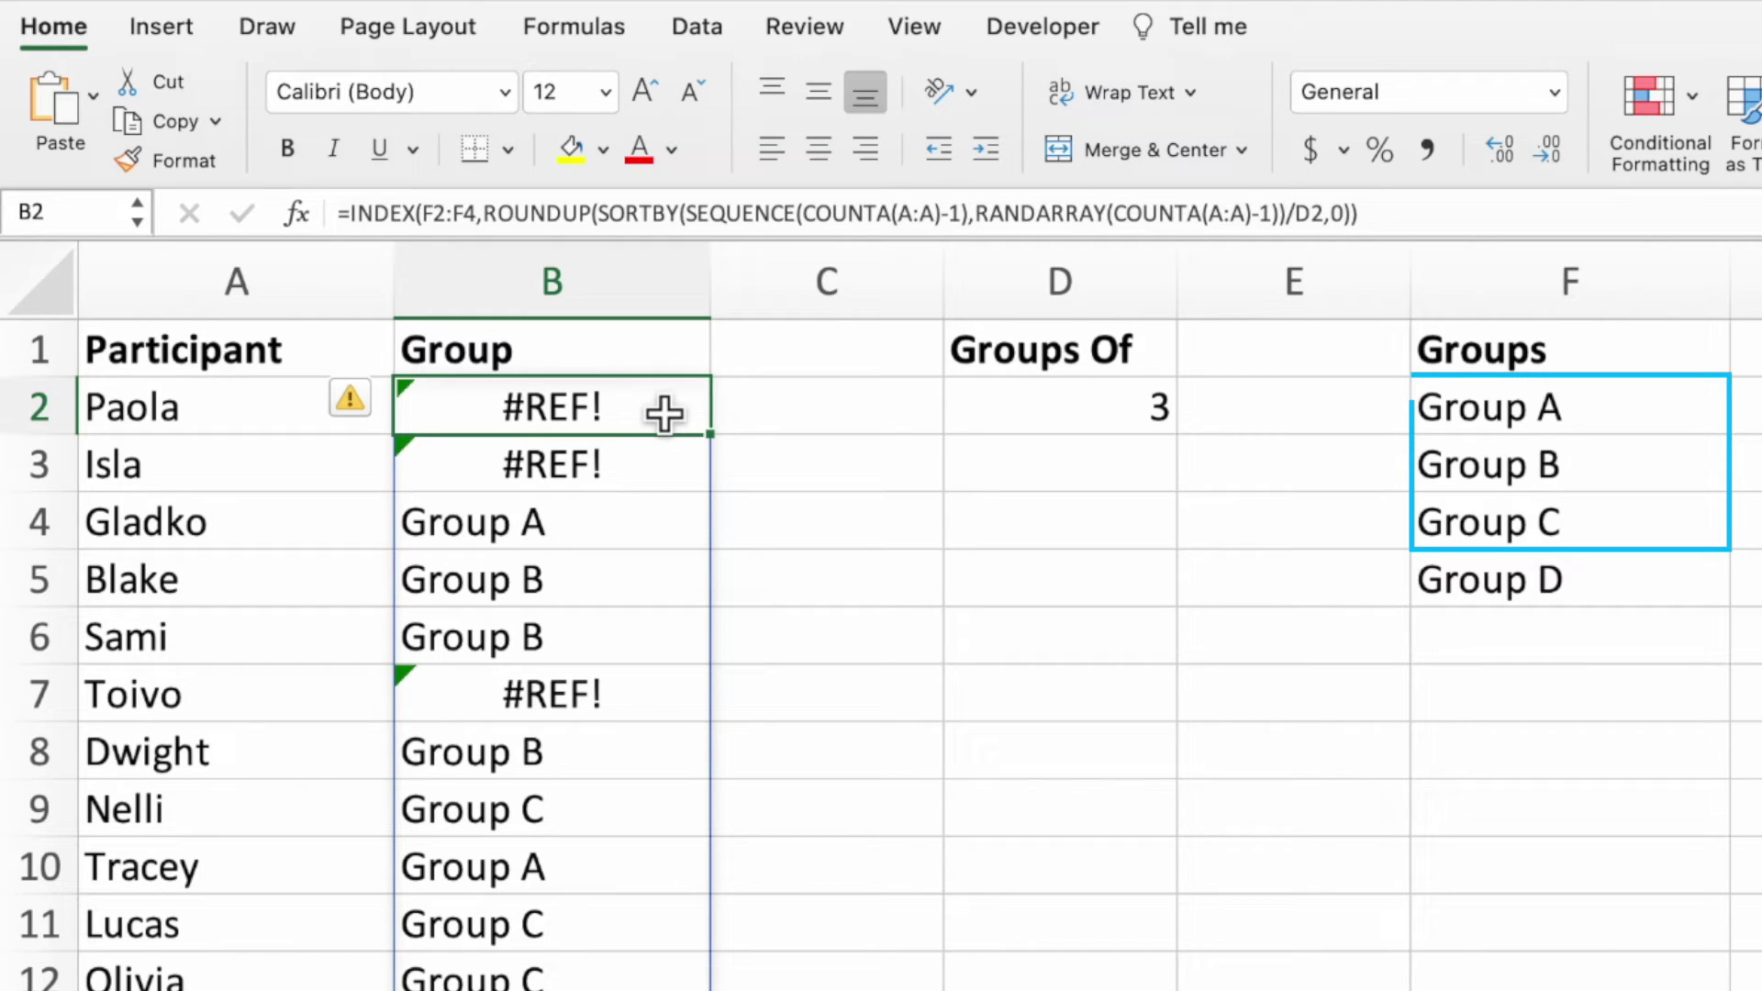
Step: Extend B2's INDEX range from F2:F4 to F2:F5 to include Group D
click(473, 214)
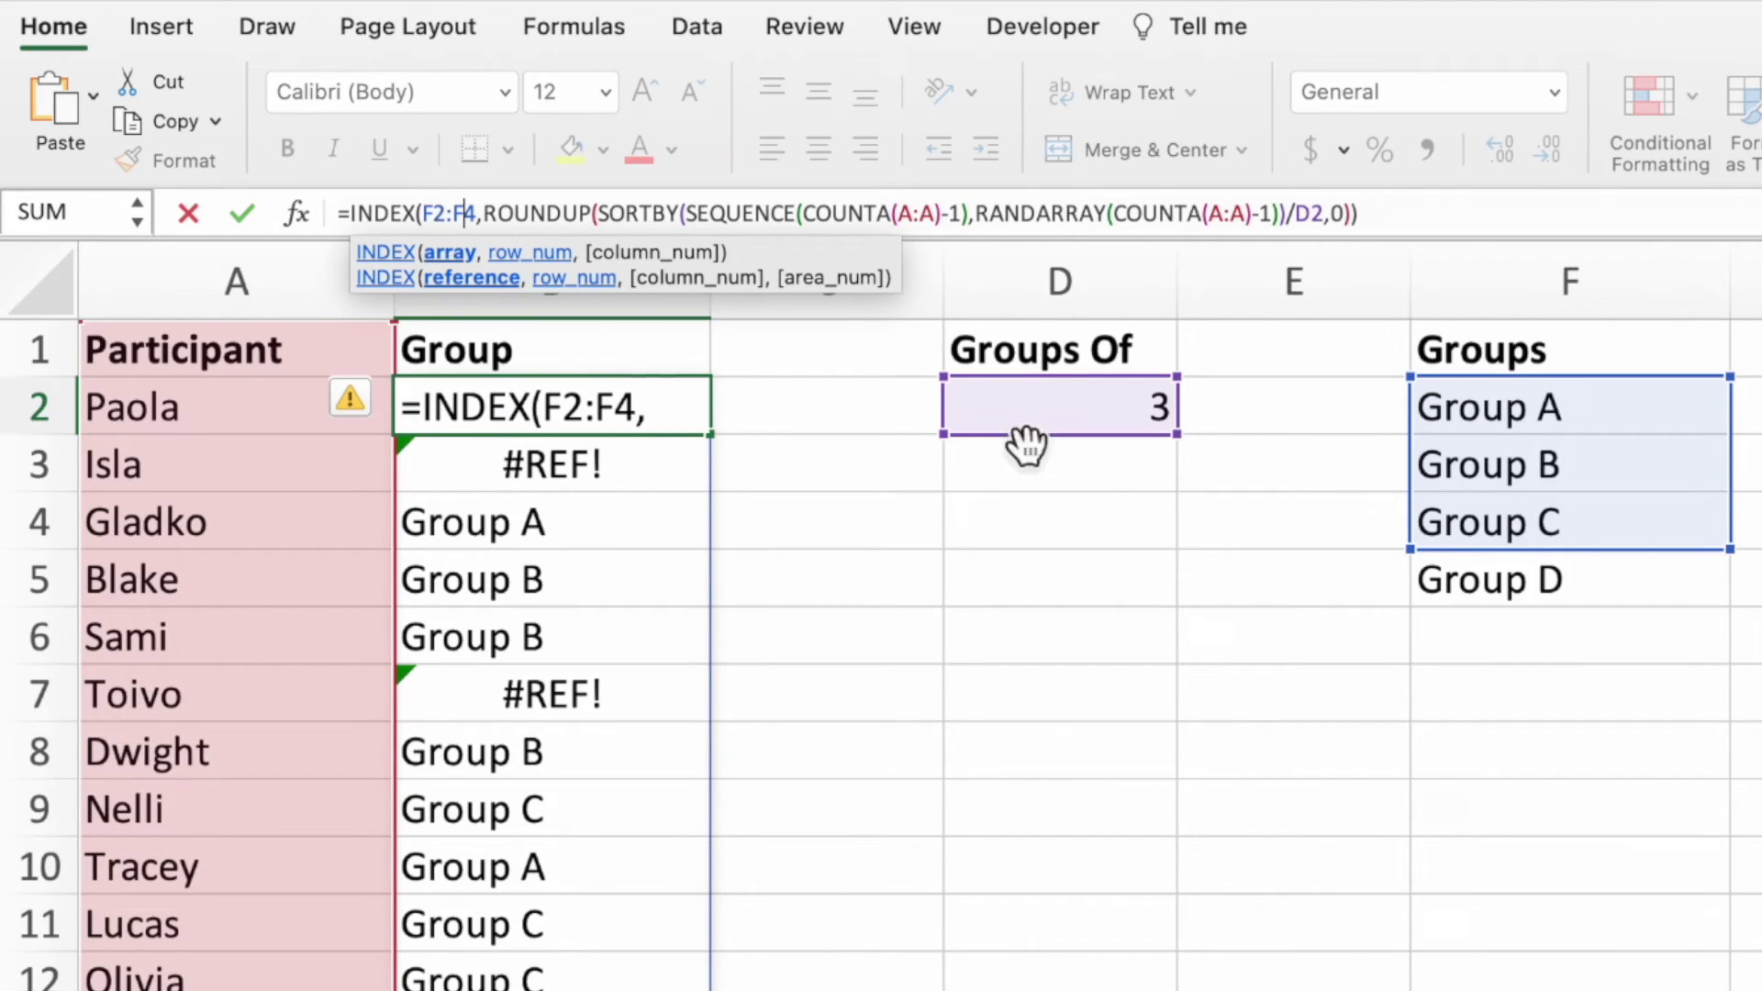
drag(1730, 549, 1734, 608)
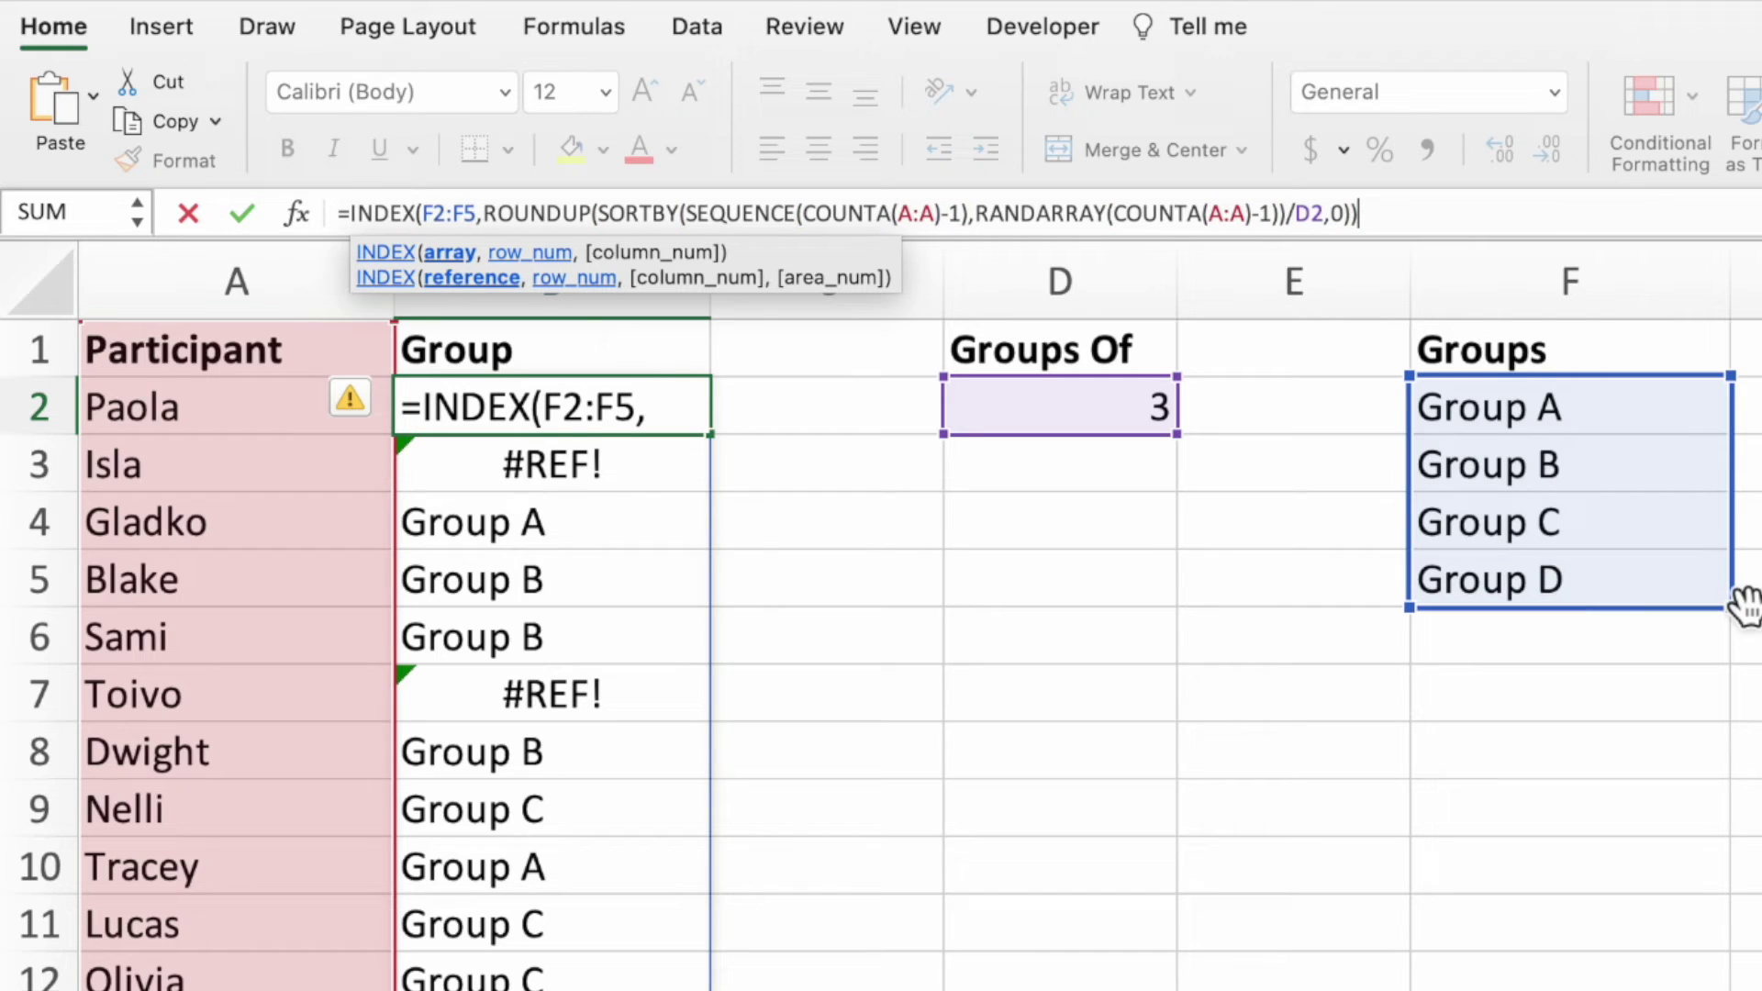
key(Return)
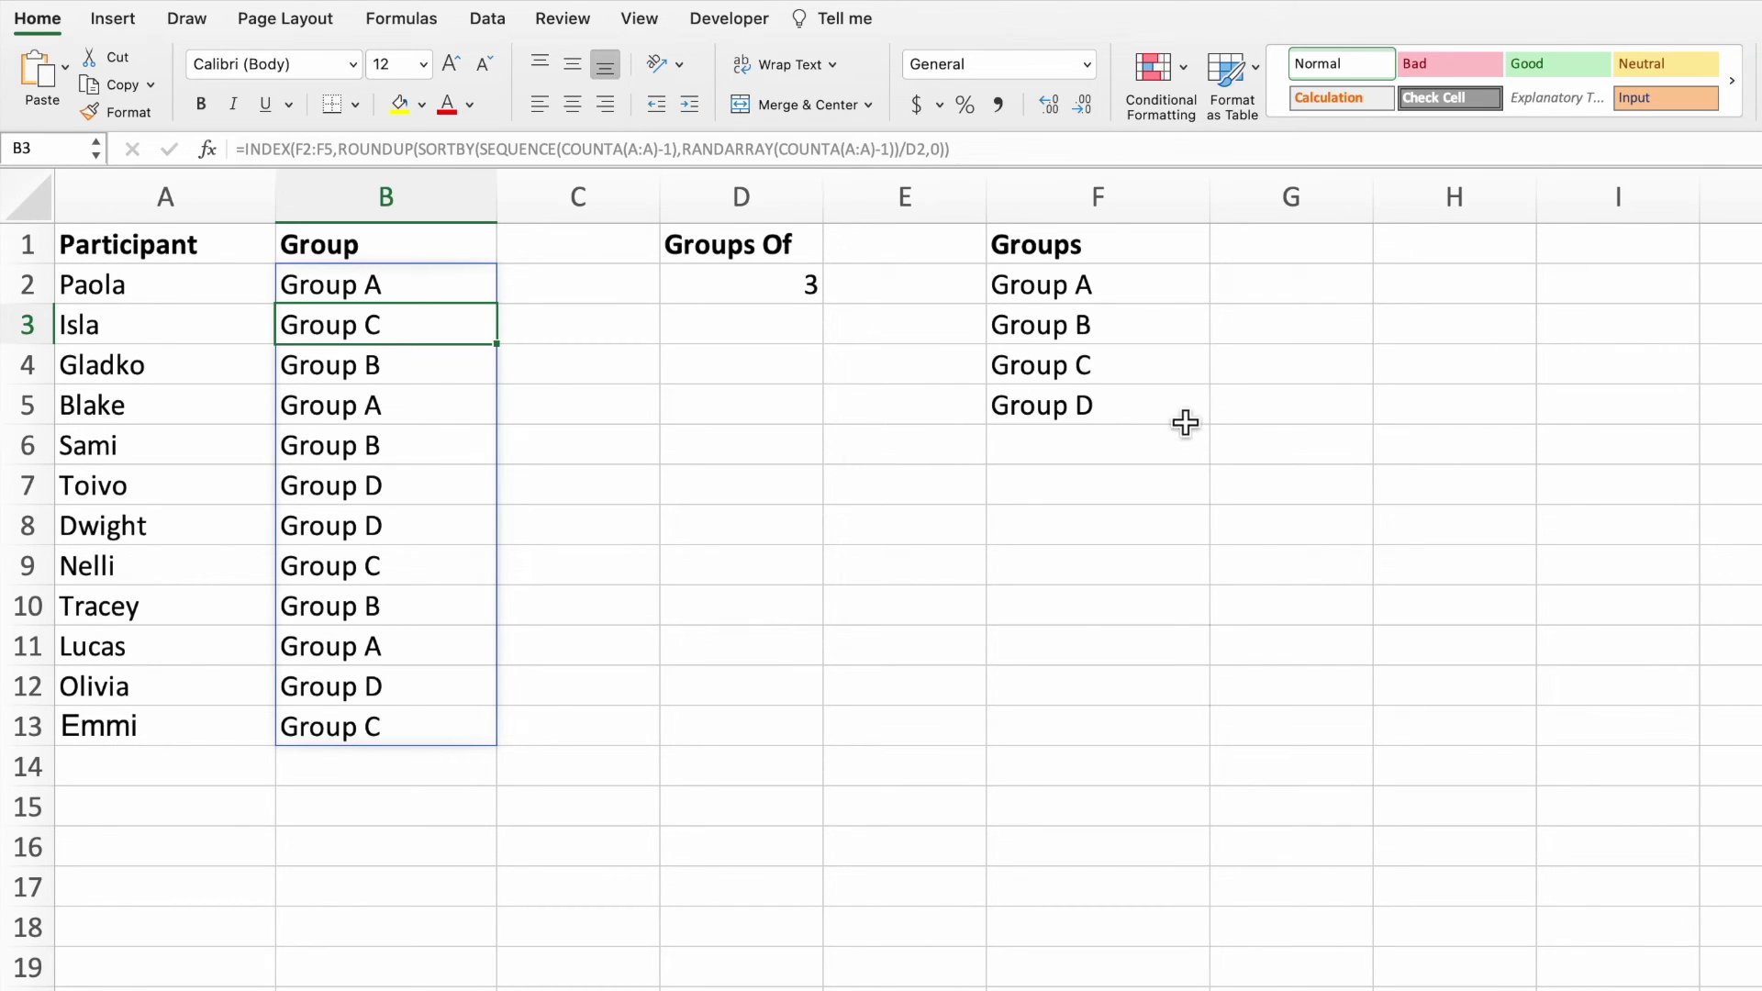
Step: Copy B2:B13 and paste it back over itself as values only
drag(472, 291, 446, 731)
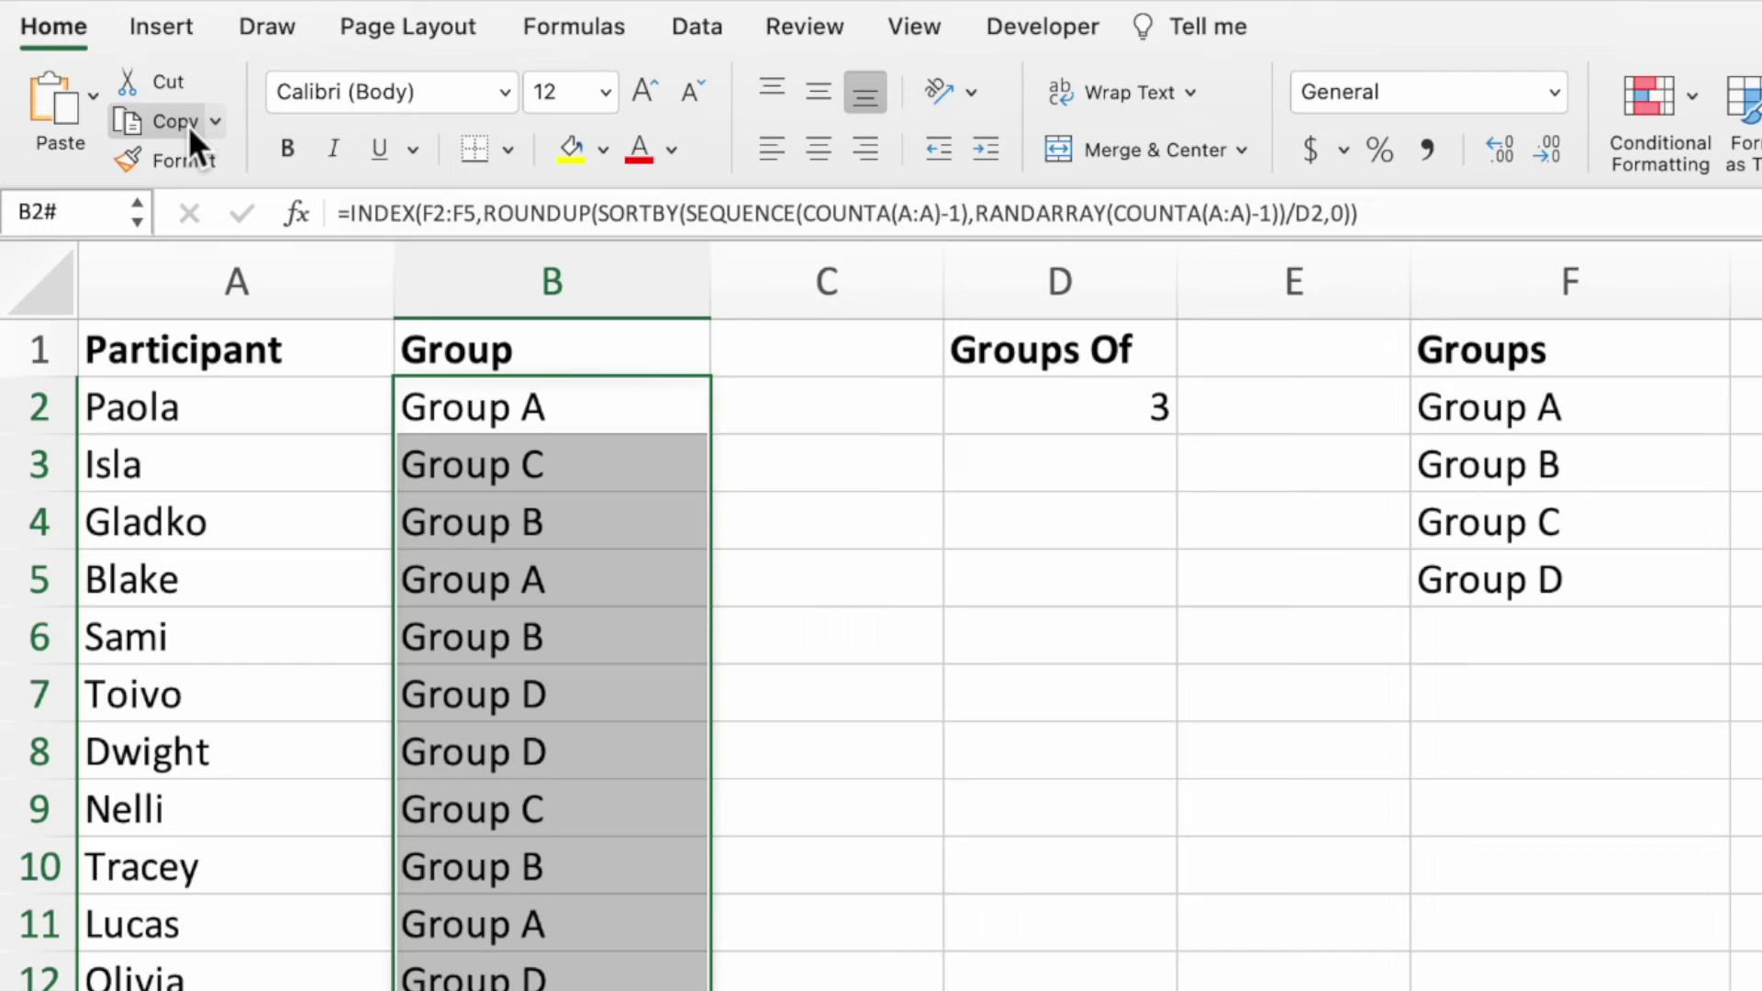
click(131, 88)
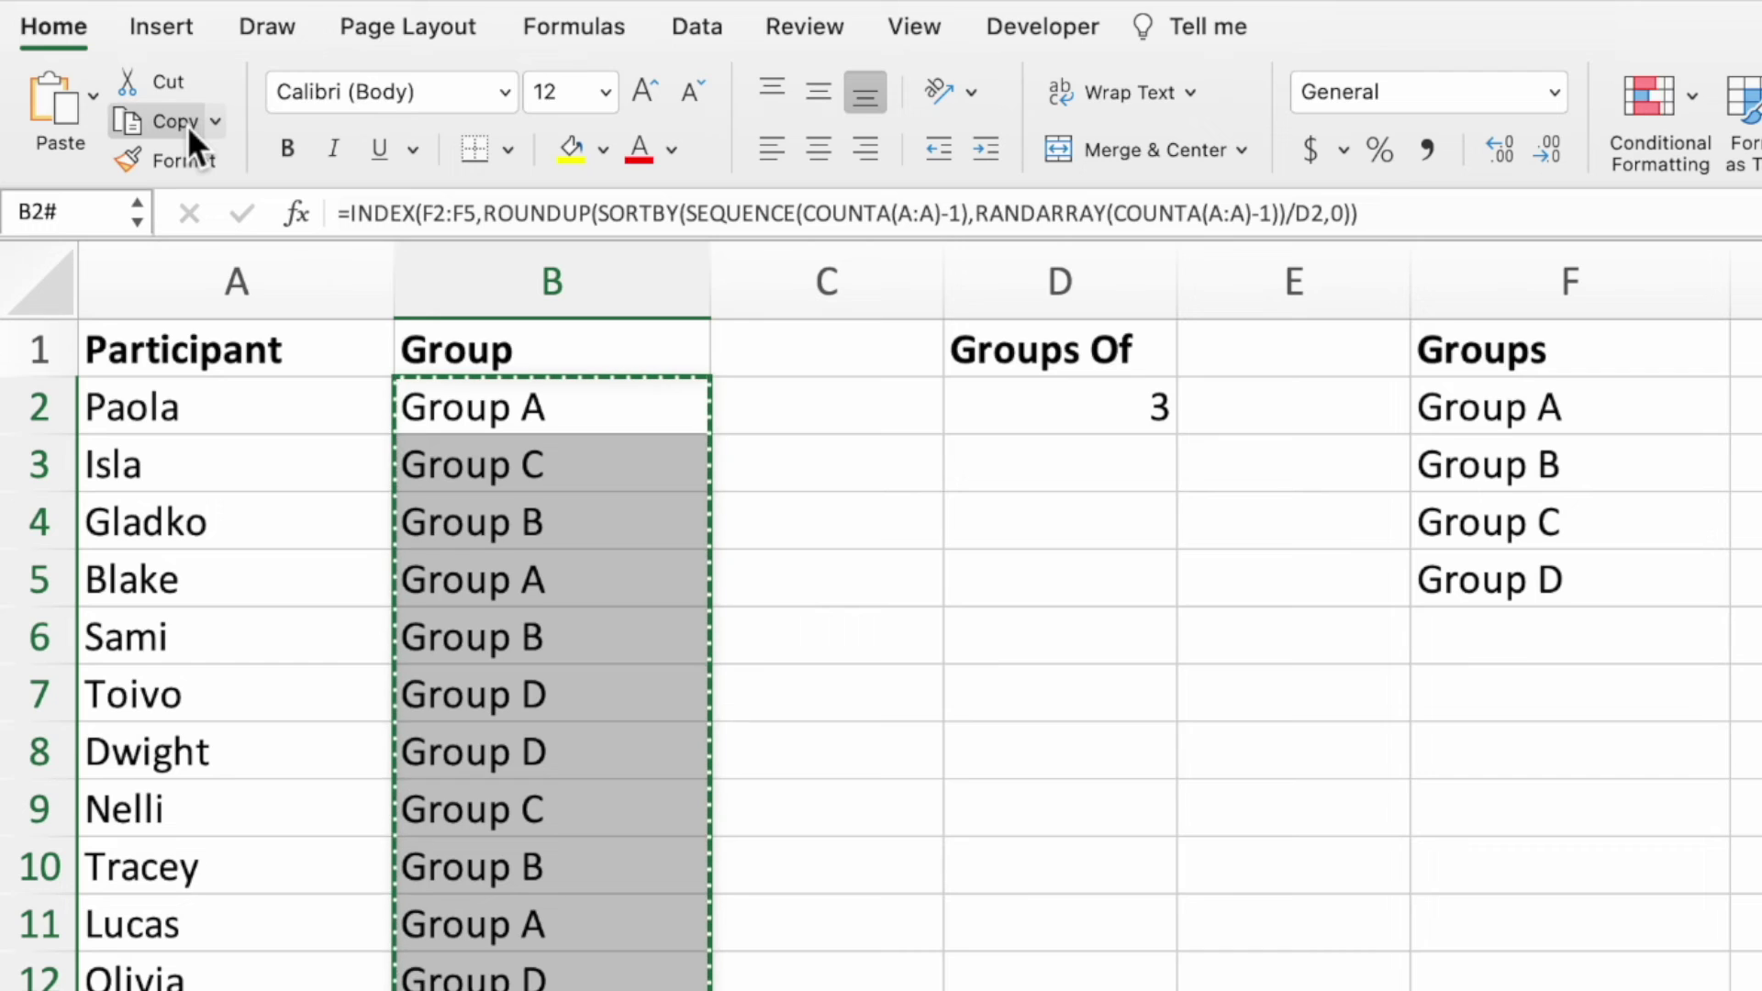
click(95, 88)
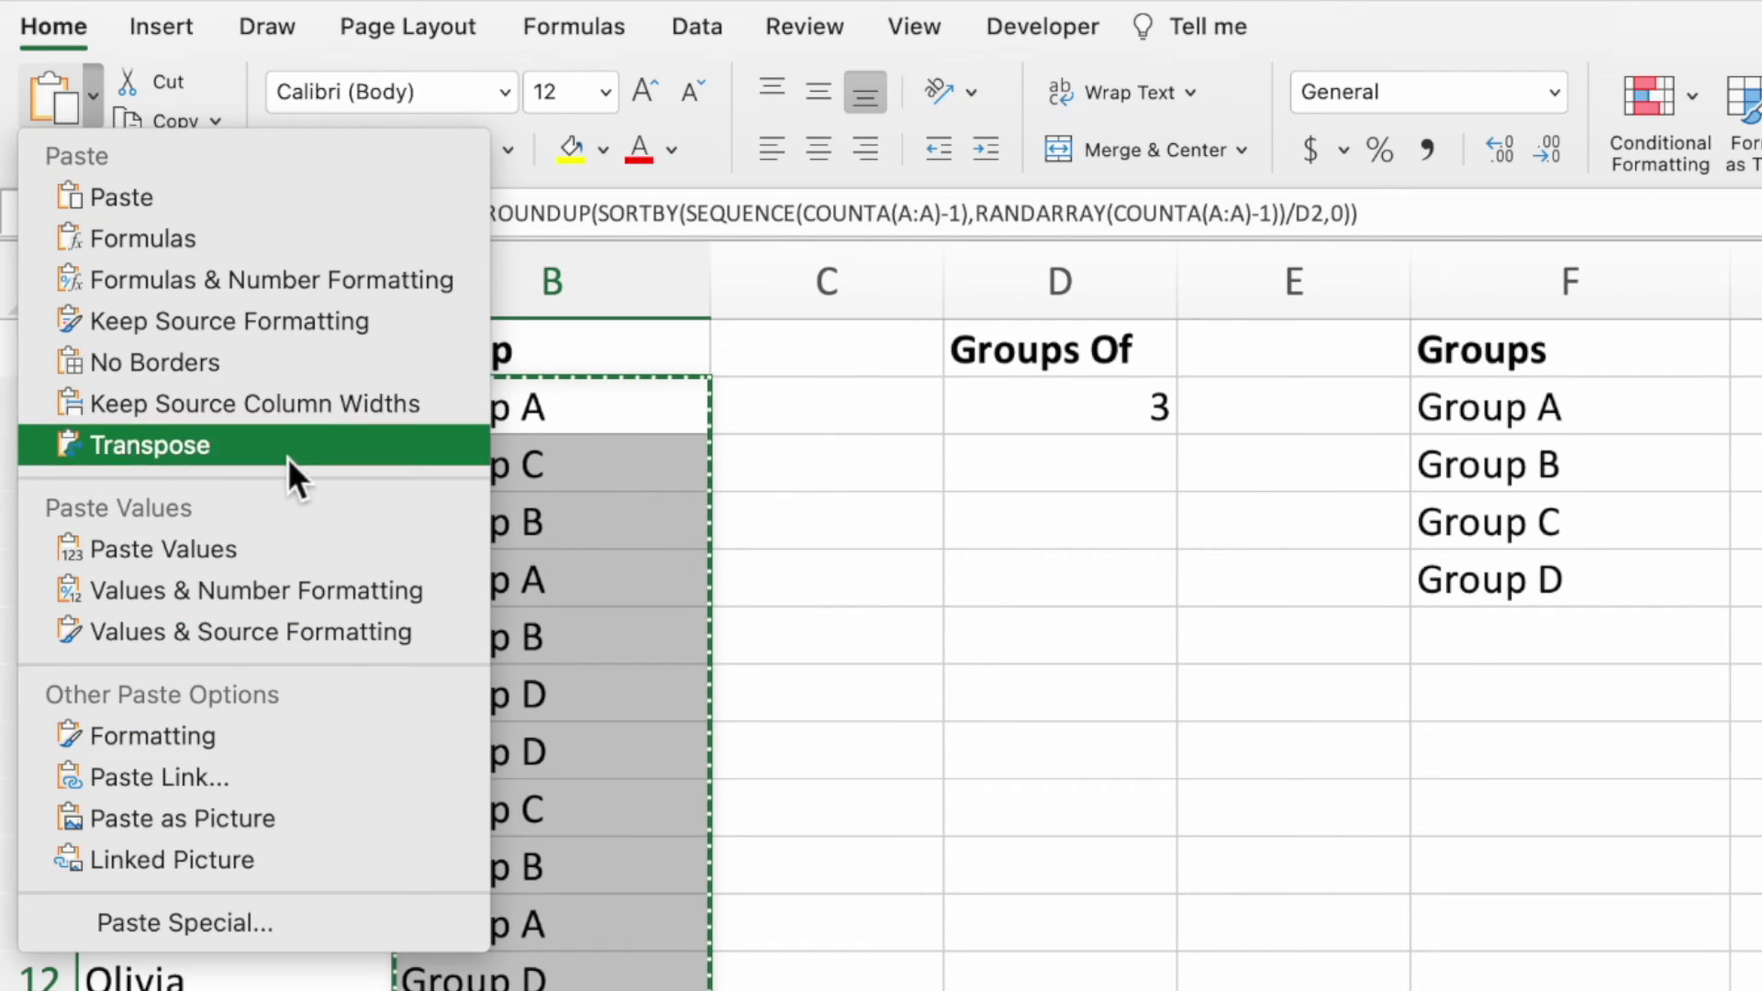
click(291, 550)
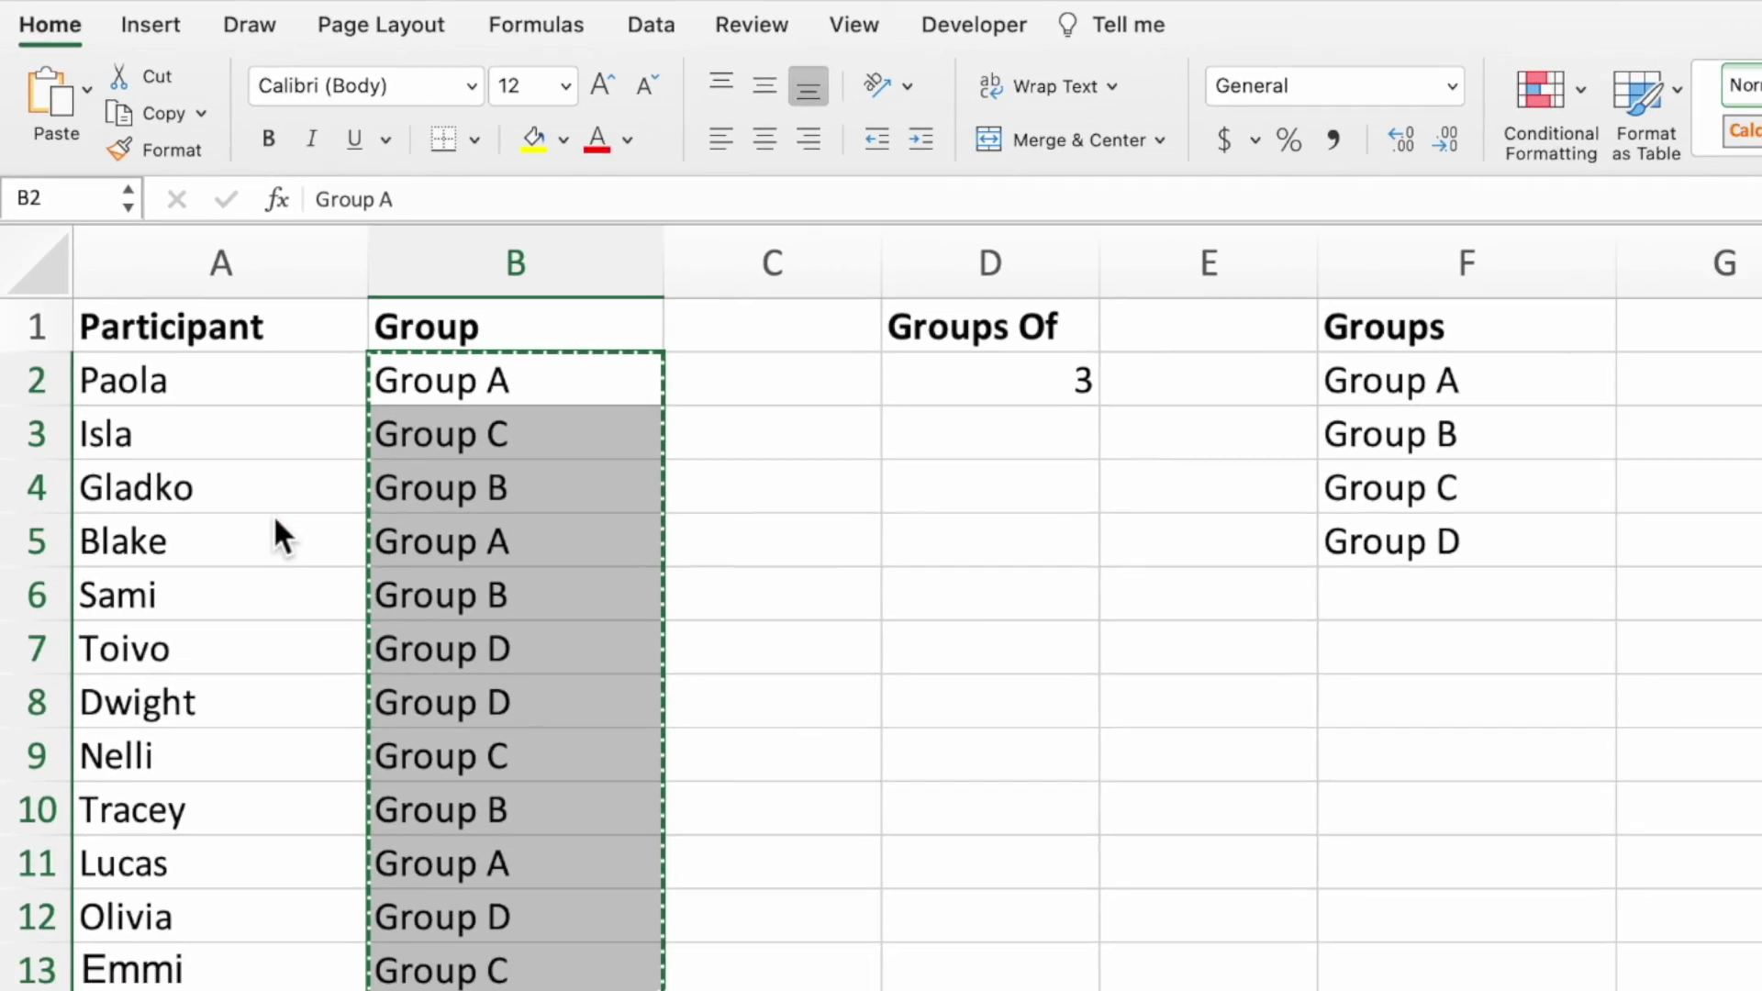